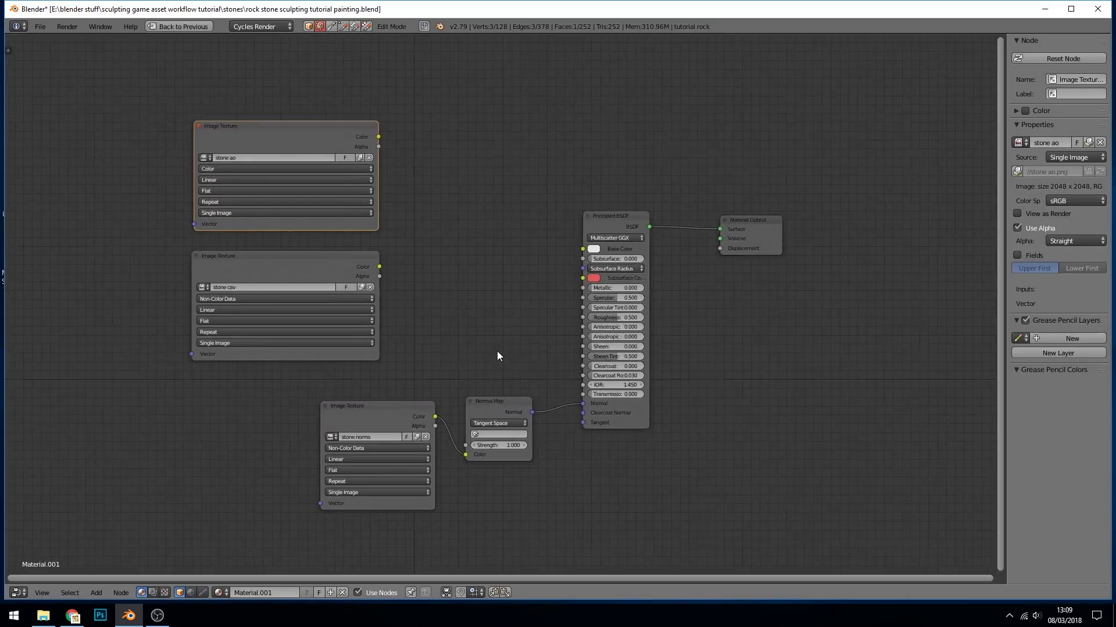
scroll(497, 356, up, 1)
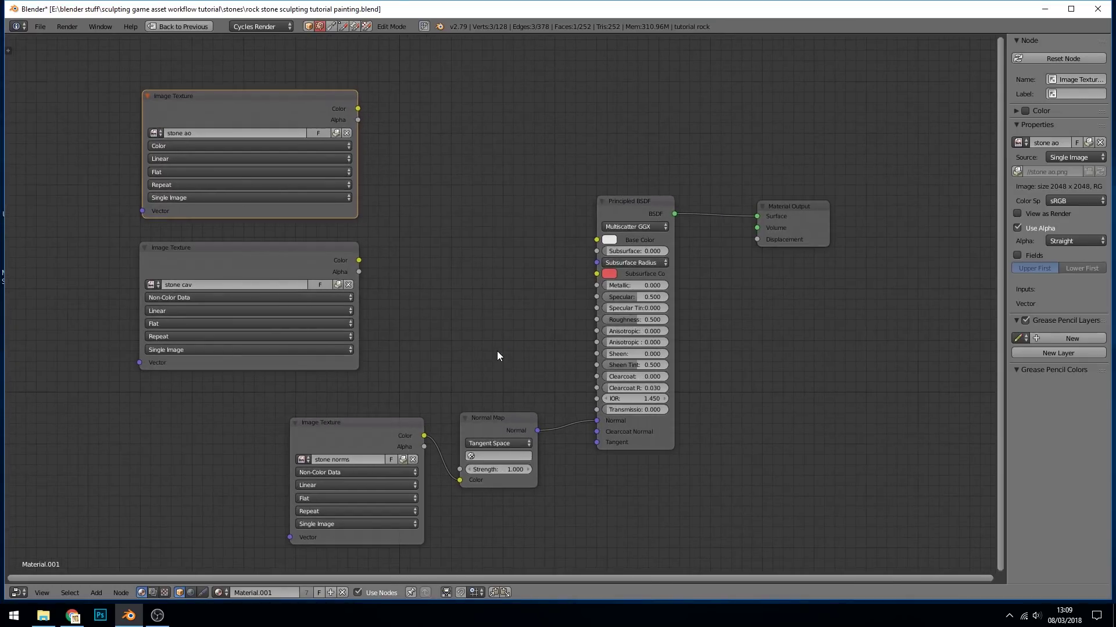
Step: Move the stone norms image texture node away from the Normal Map node and widen it
drag(367, 425, 327, 415)
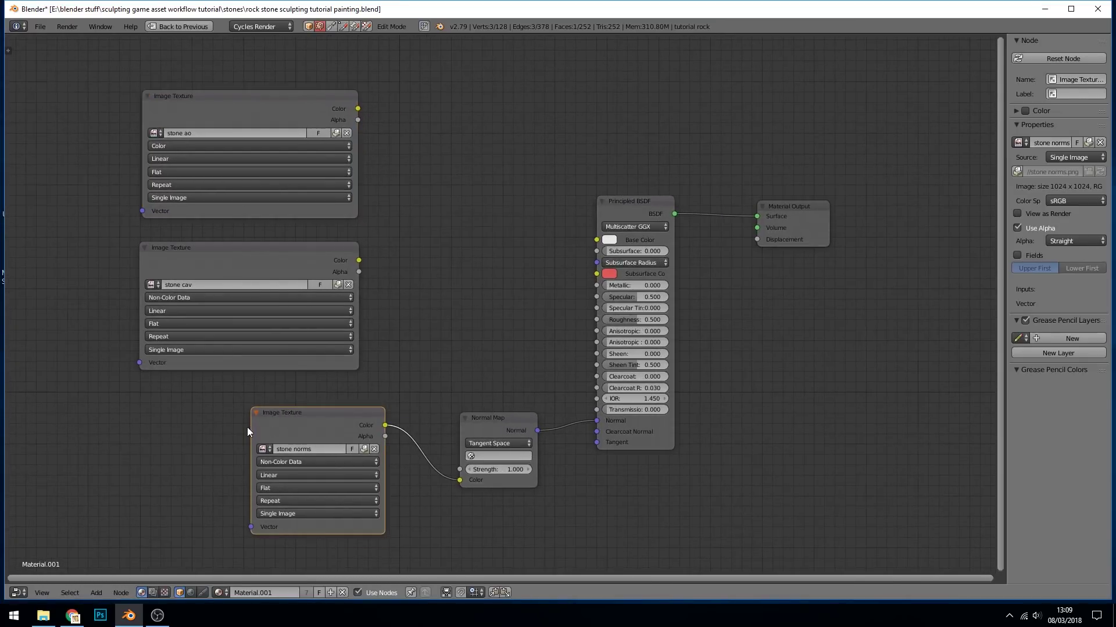
drag(250, 427, 200, 428)
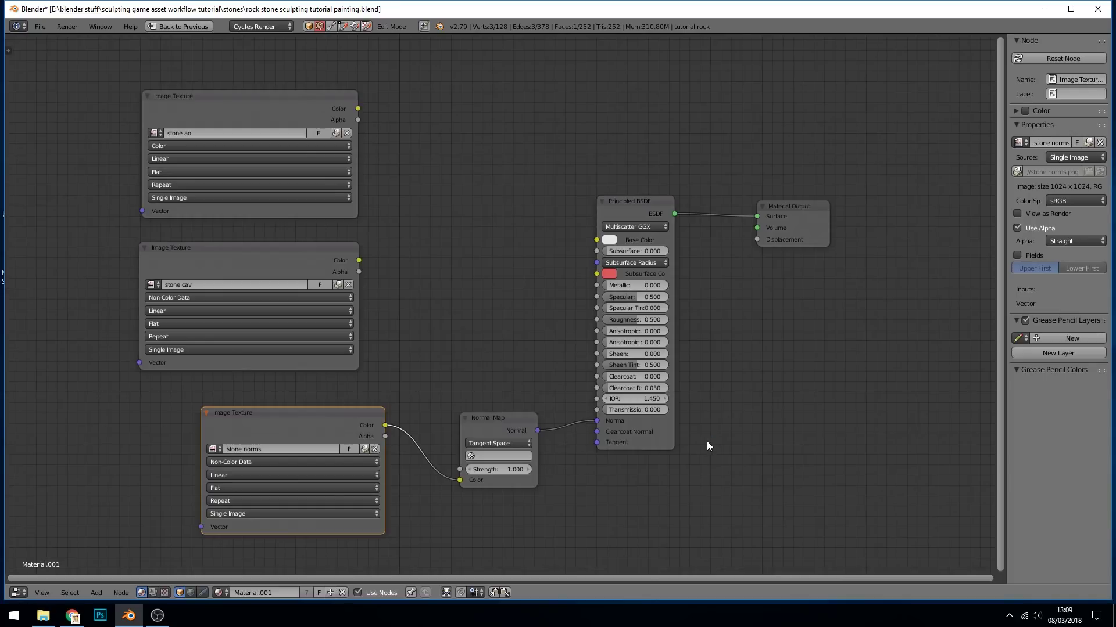
Step: Switch the existing shader node's type to Principled BSDF and move it slightly closer to the Material Output node
click(641, 206)
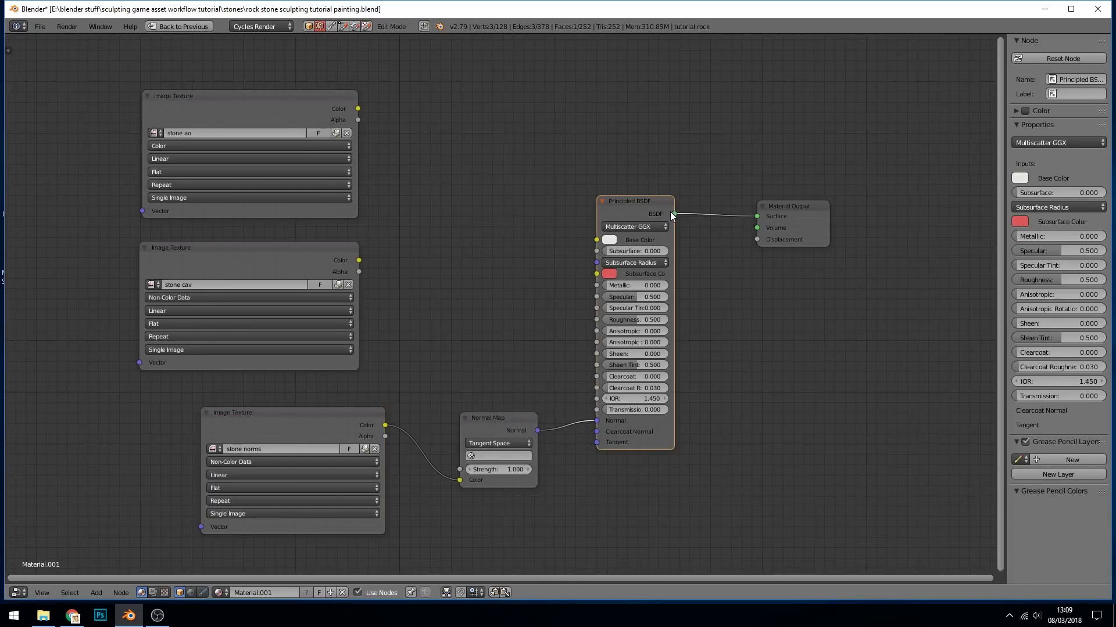
key(shift+s)
mouse_move(668, 214)
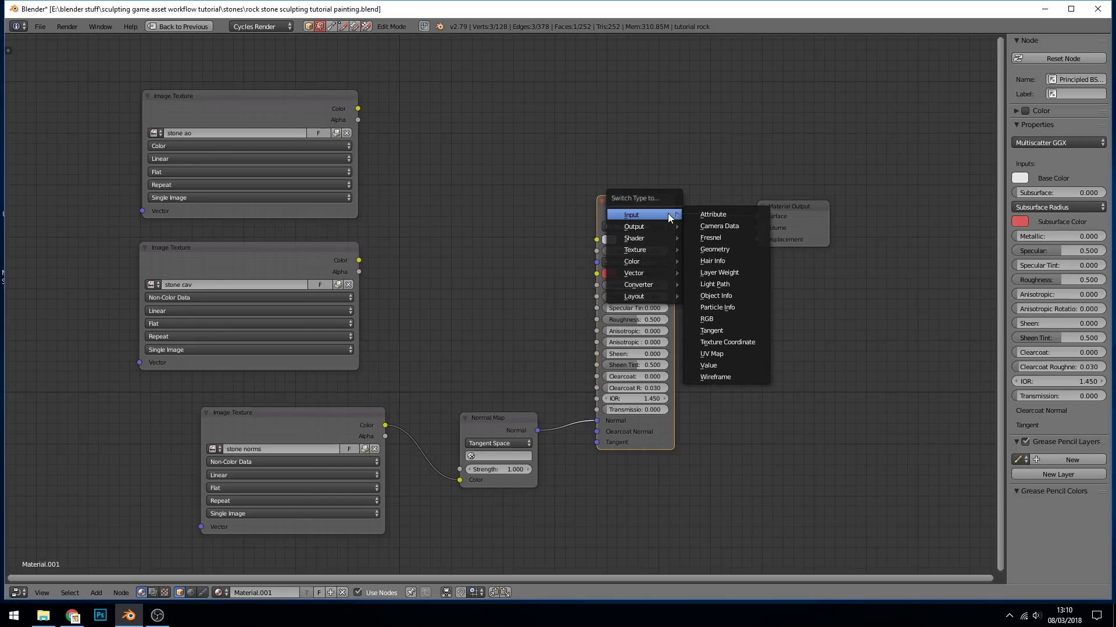
mouse_move(659, 240)
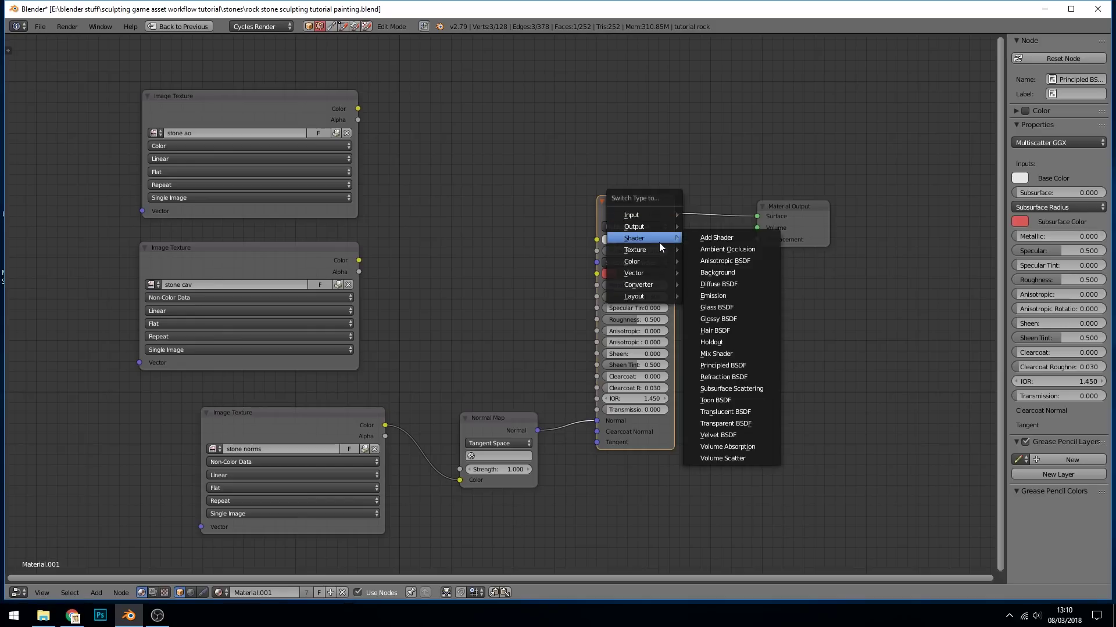
click(716, 366)
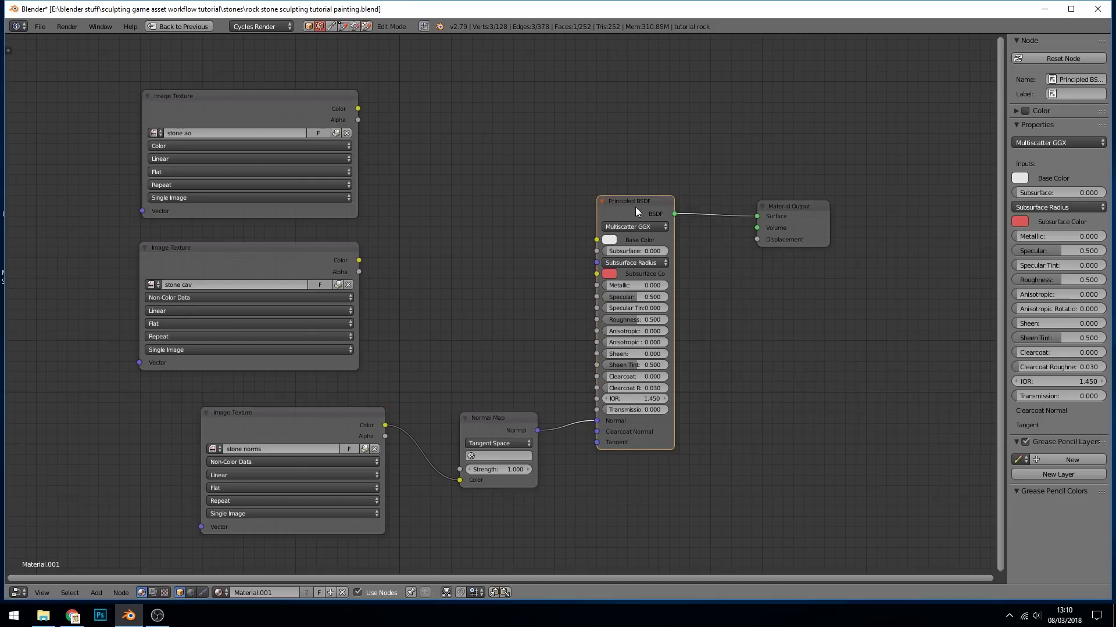
drag(635, 207, 652, 207)
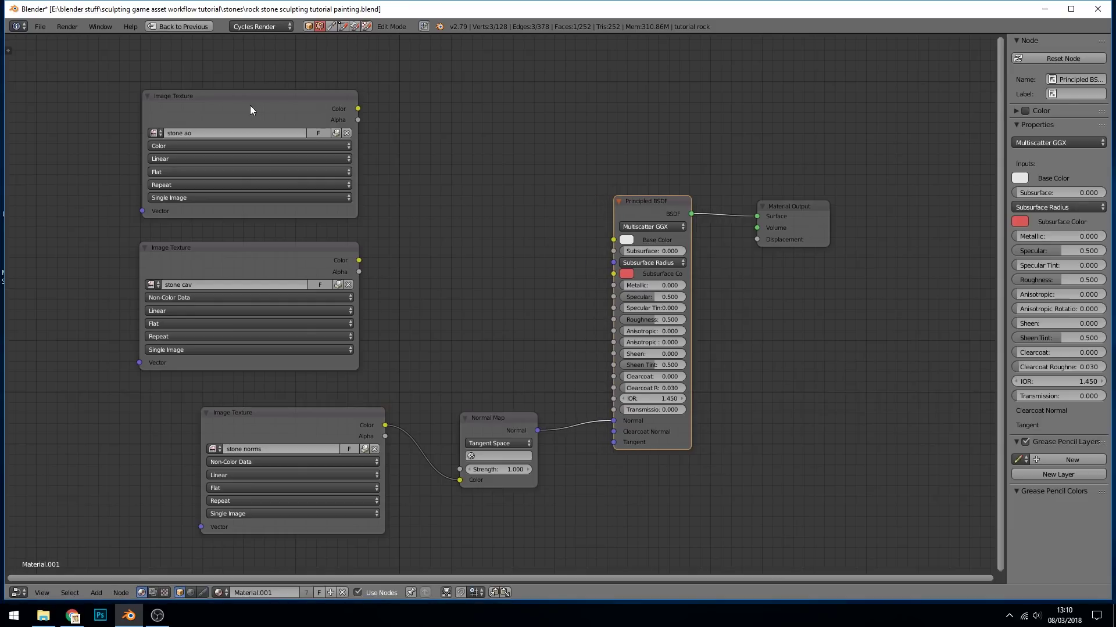
Step: Set the stone ao image texture's color space to Non-Color Data
click(188, 145)
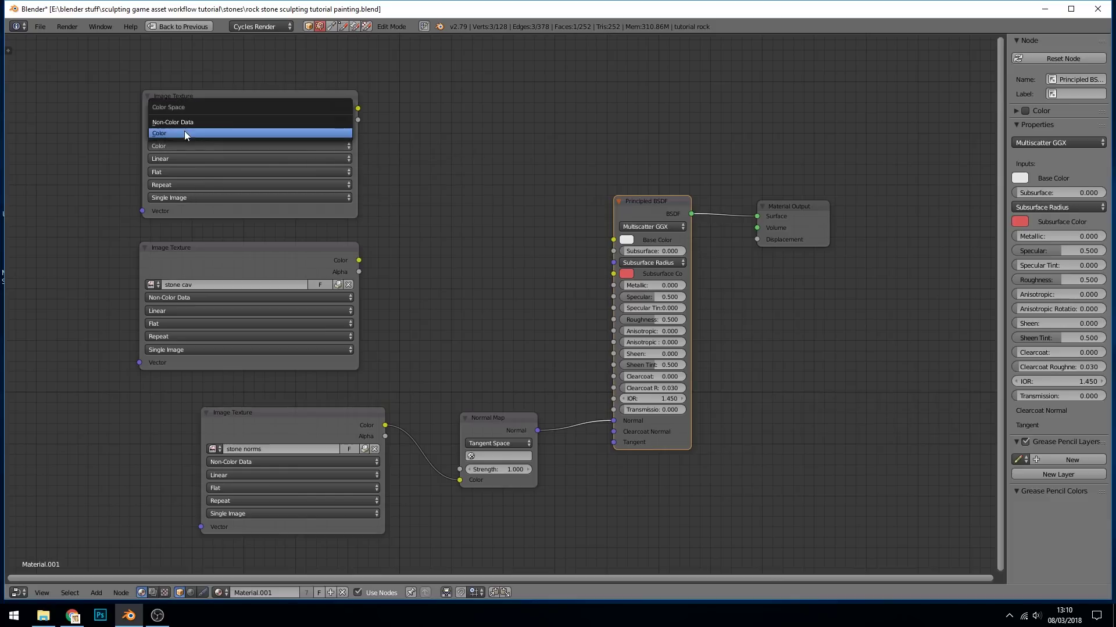
click(183, 125)
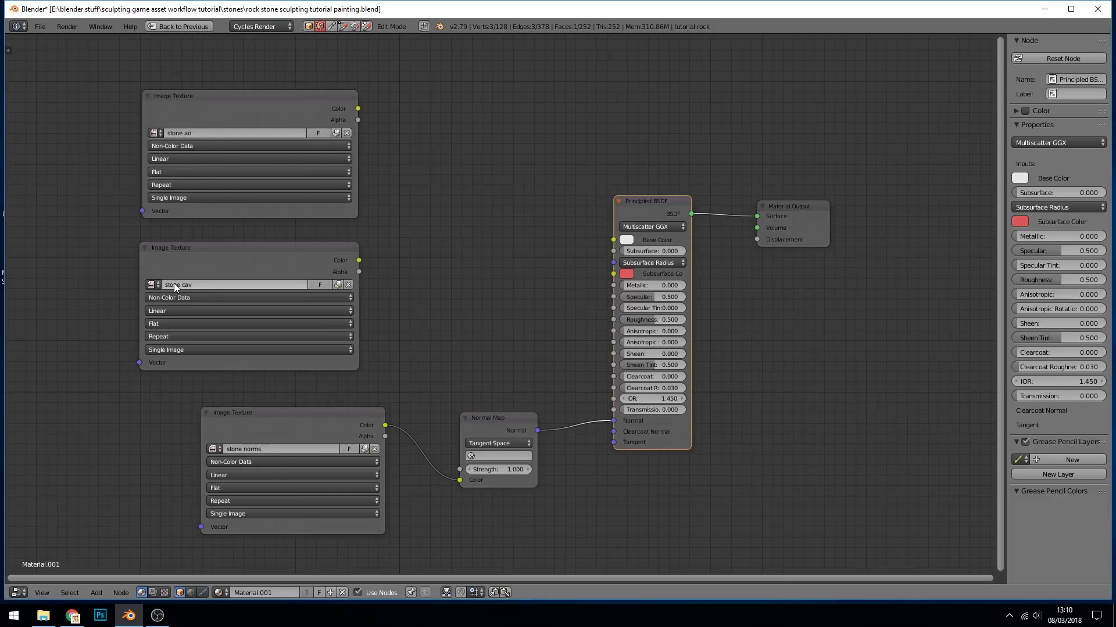
Step: Restore the multi-editor layout from the maximized node editor and make the node editor taller so the whole node tree fits
key(shift+space)
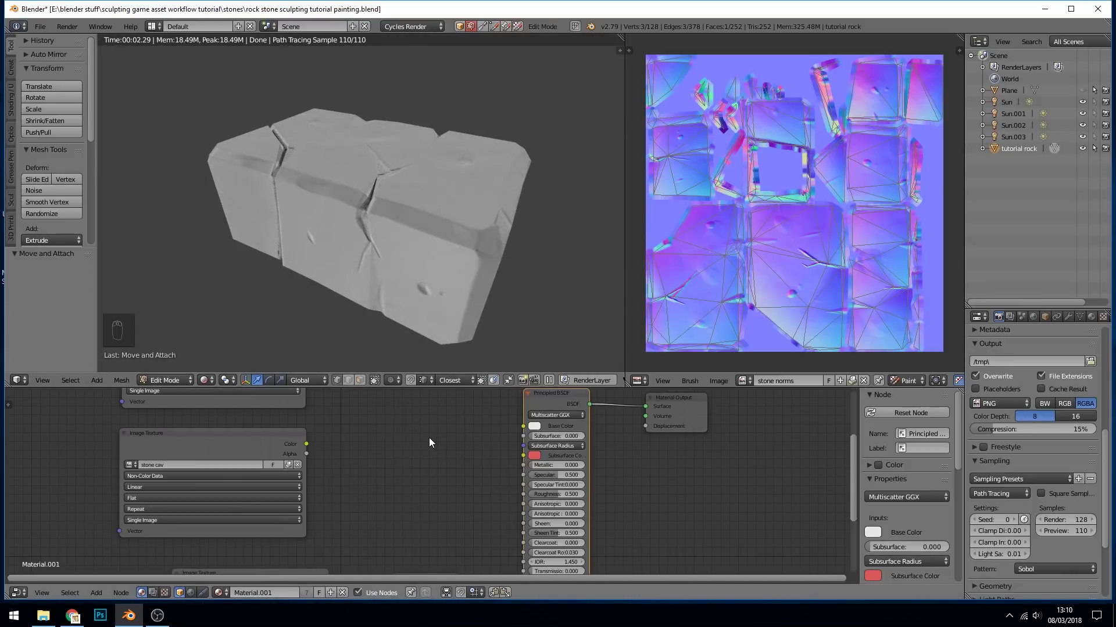
scroll(420, 437, down, 3)
drag(448, 388, 504, 267)
scroll(394, 153, down, 2)
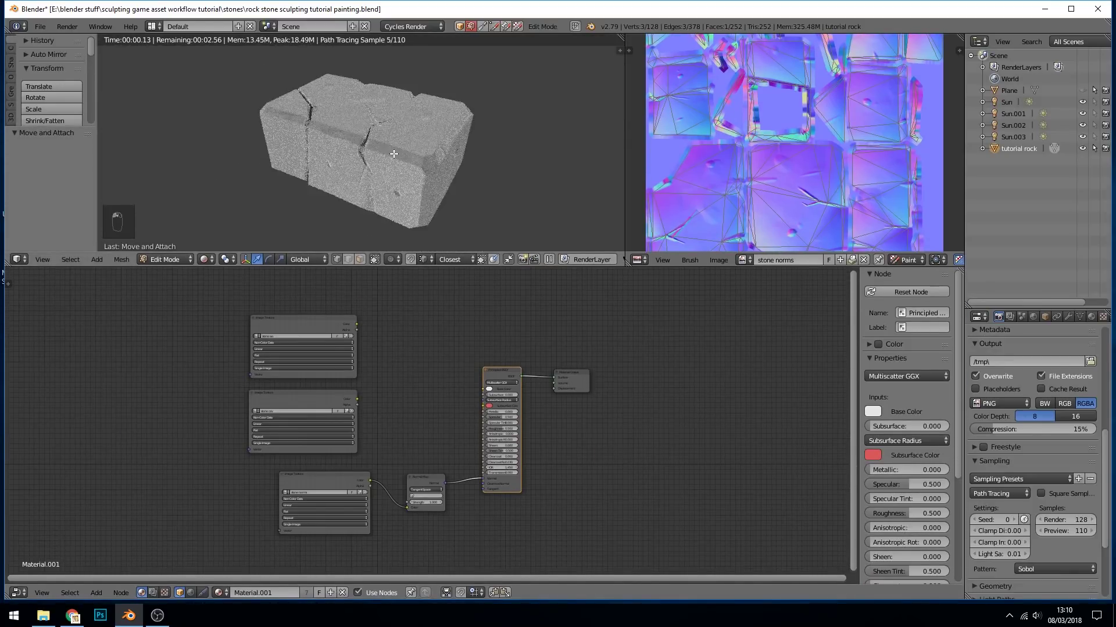
scroll(475, 351, up, 1)
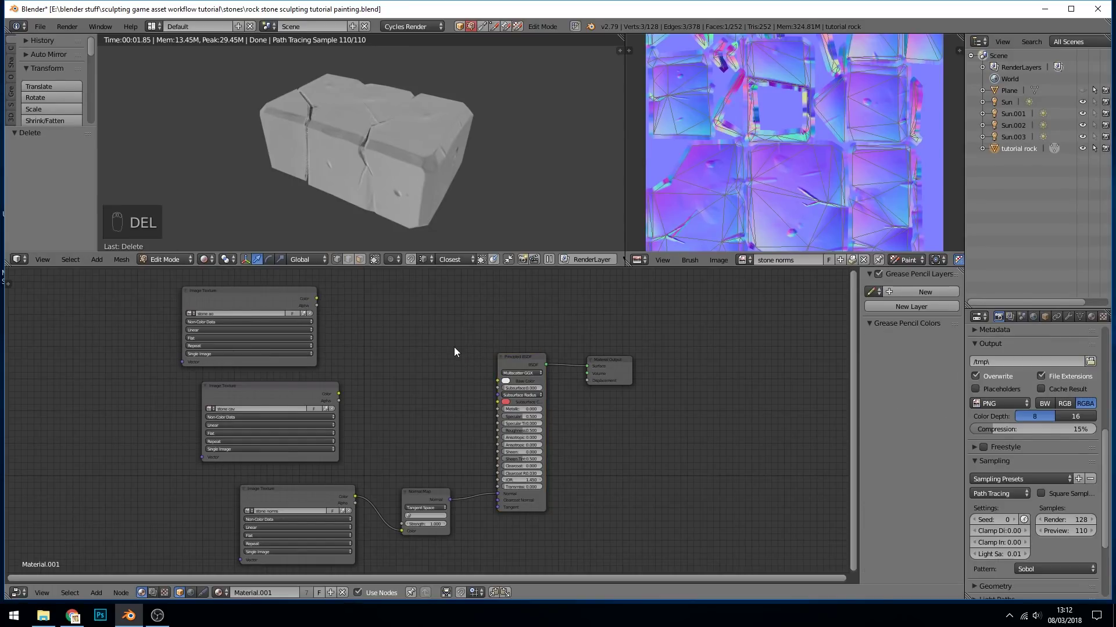
Step: Add a MixRGB node between the stone ao texture and the Principled BSDF node
key(shift+a)
mouse_move(447, 346)
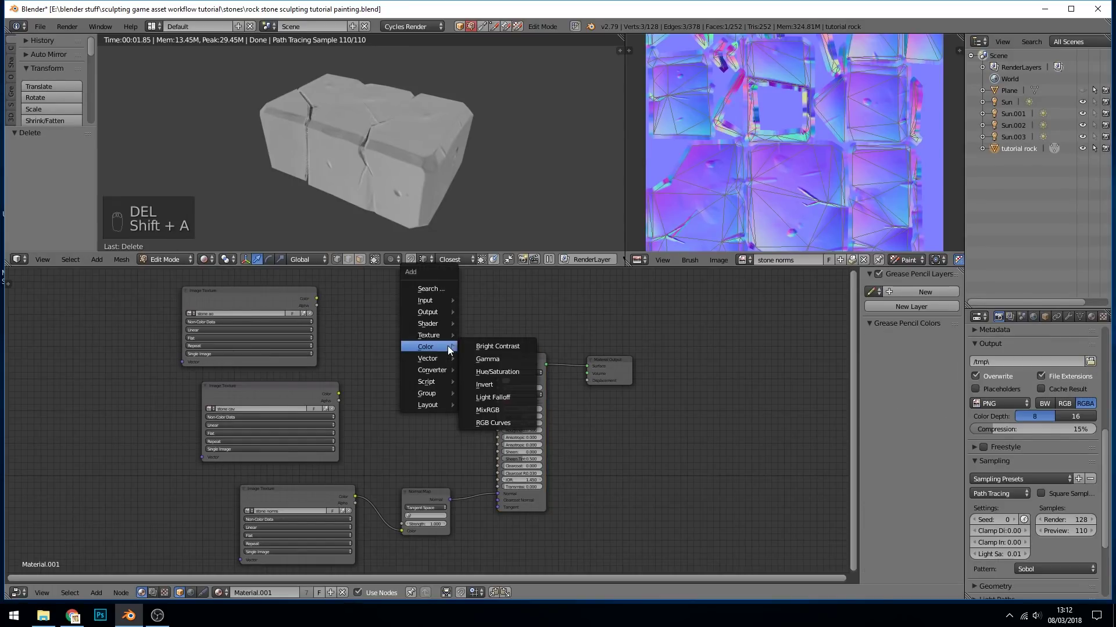
click(487, 409)
click(404, 301)
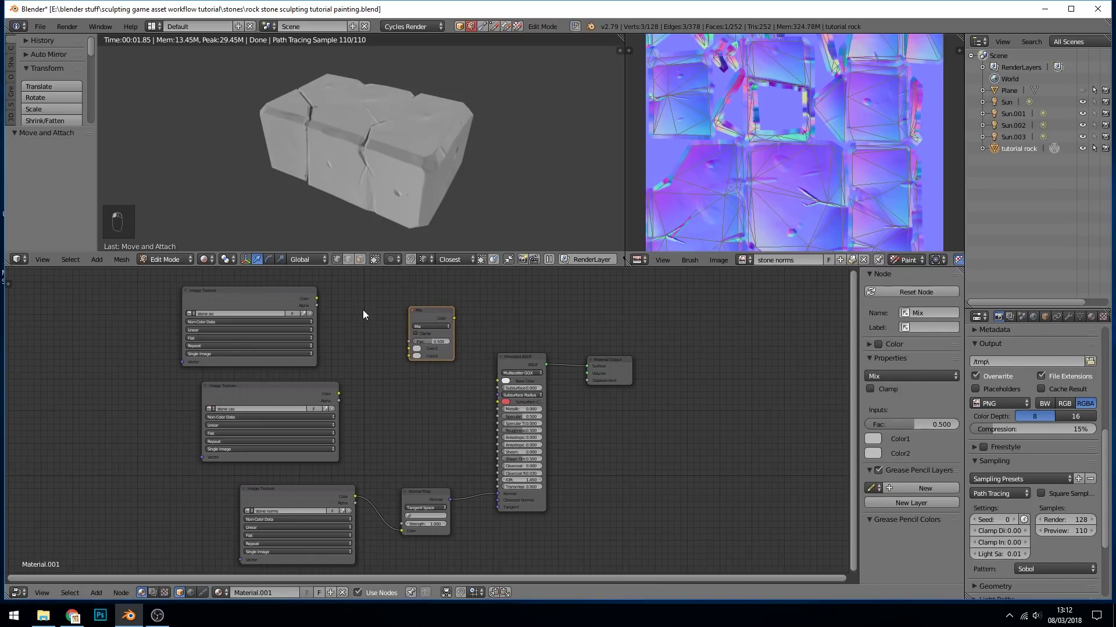
Step: Link the stone ao Color output to the Mix node's Color2 and set Color1 to a darker grey
drag(317, 299, 411, 355)
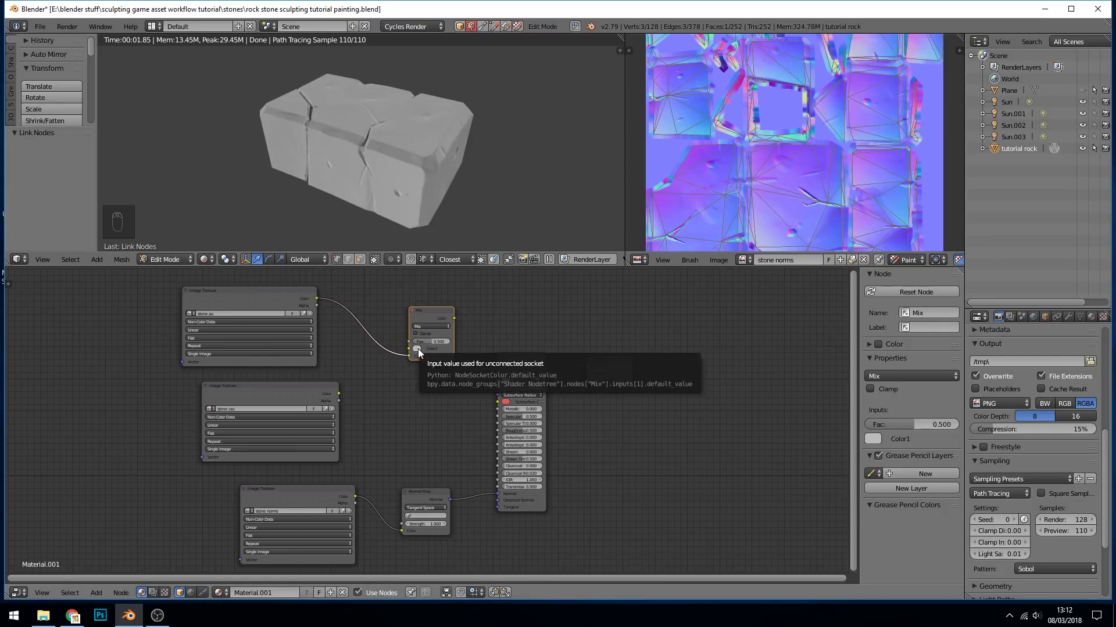
click(417, 349)
click(467, 280)
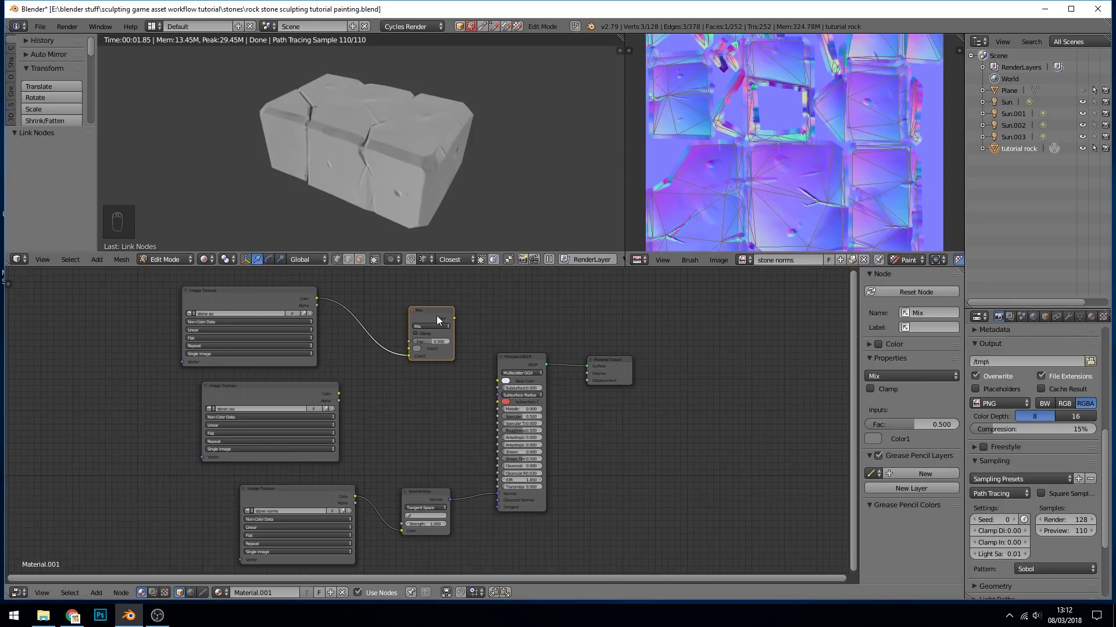
Step: Preview the Mix node, the ao and cavity textures and the Principled BSDF through the Emission Viewer, ending on the Mix node
ctrl+shift+click(436, 317)
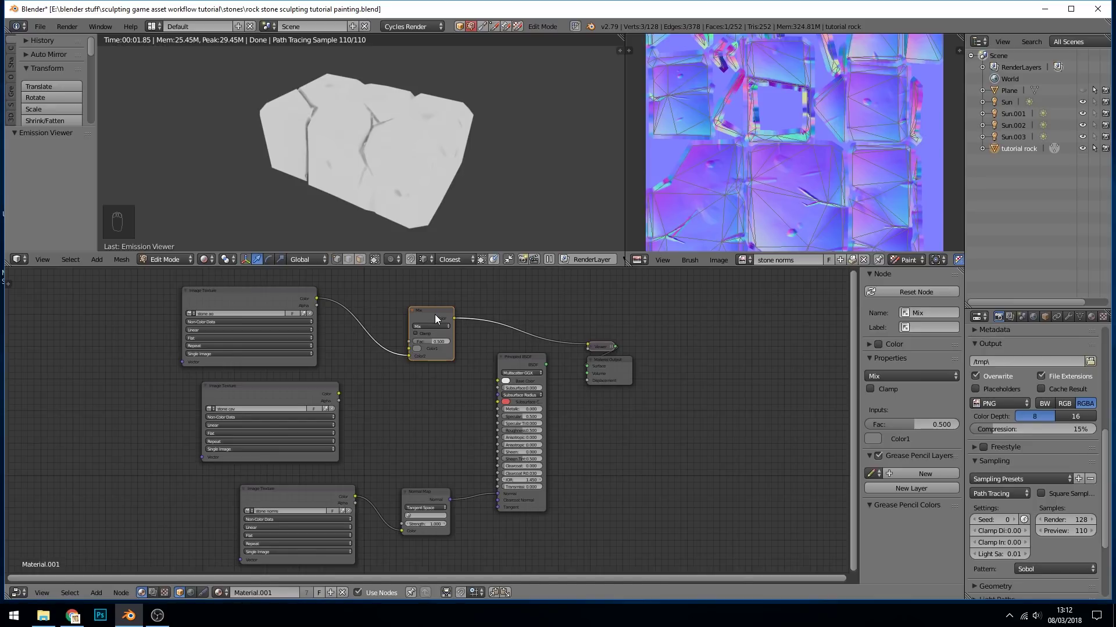
ctrl+shift+click(301, 299)
ctrl+shift+click(288, 389)
ctrl+shift+click(411, 327)
ctrl+shift+click(520, 358)
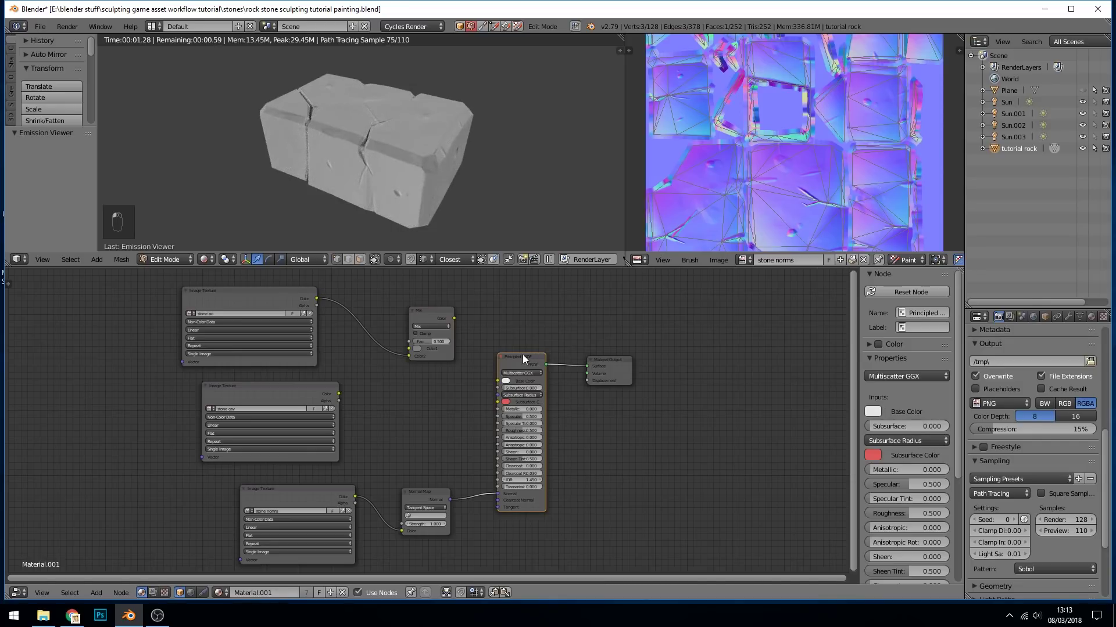
ctrl+shift+click(424, 313)
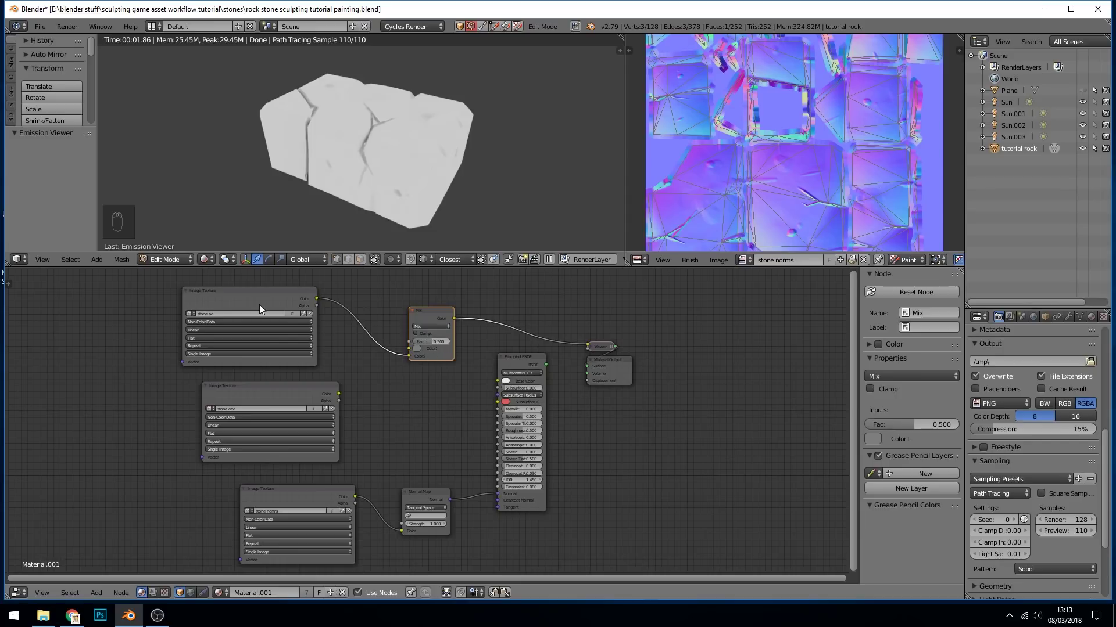
Step: Change the Mix node's blend type to Multiply with a factor of 1.000
mouse_move(430, 342)
mouse_down()
mouse_move(445, 341)
mouse_move(408, 342)
mouse_up()
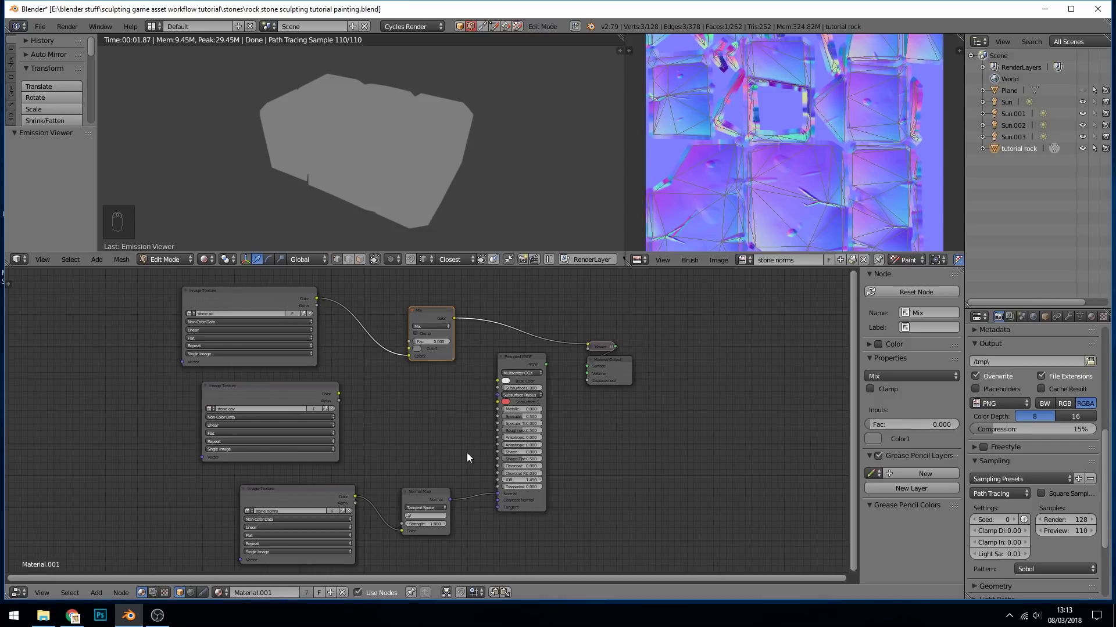
click(424, 326)
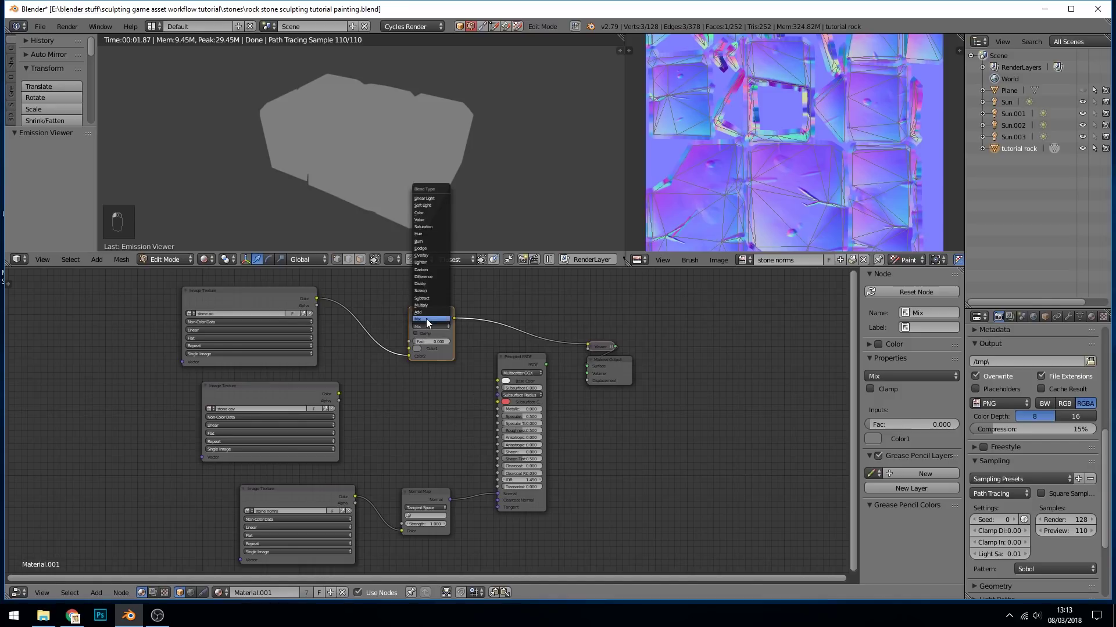
click(426, 305)
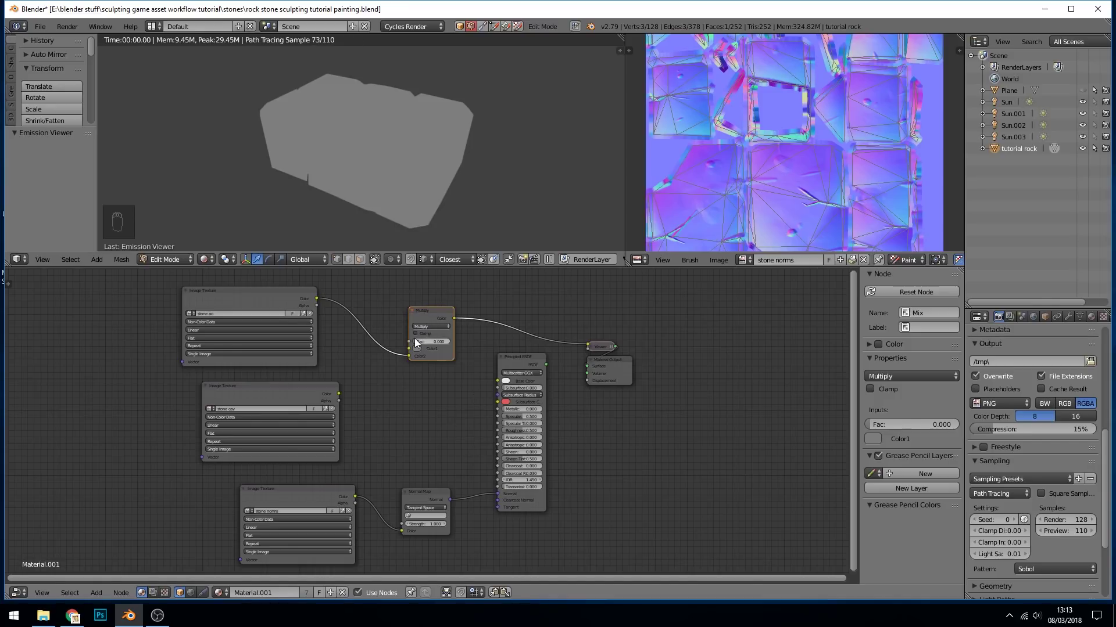
drag(416, 341, 453, 341)
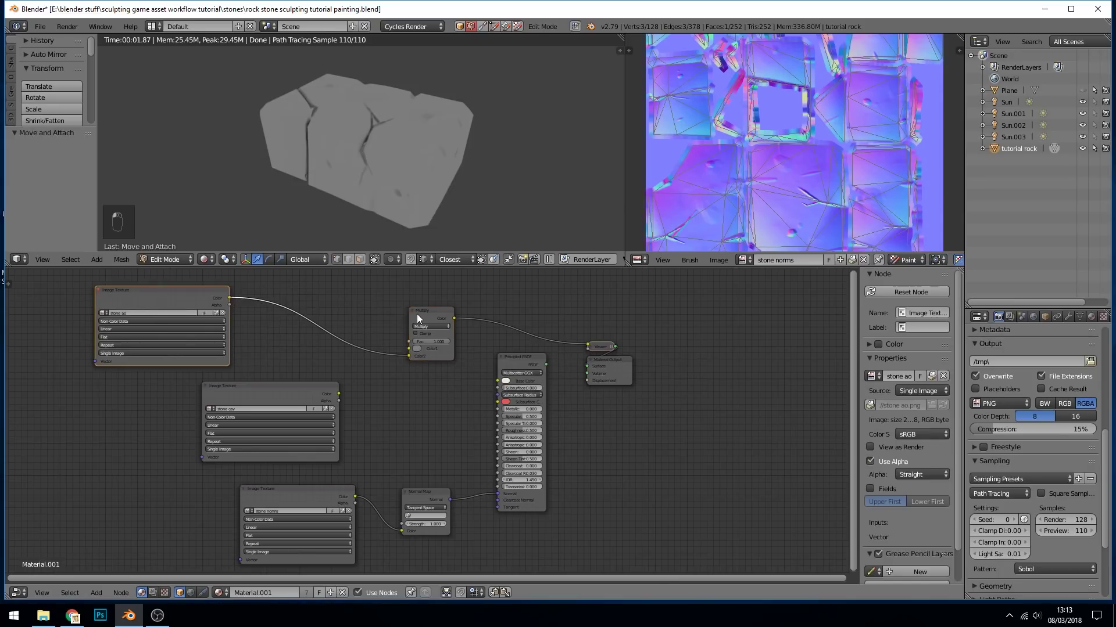
Step: Make room beside the Multiply node, insert a second MixRGB node on its output link, and connect stone cav's Color to Color2
drag(416, 313, 315, 304)
click(285, 386)
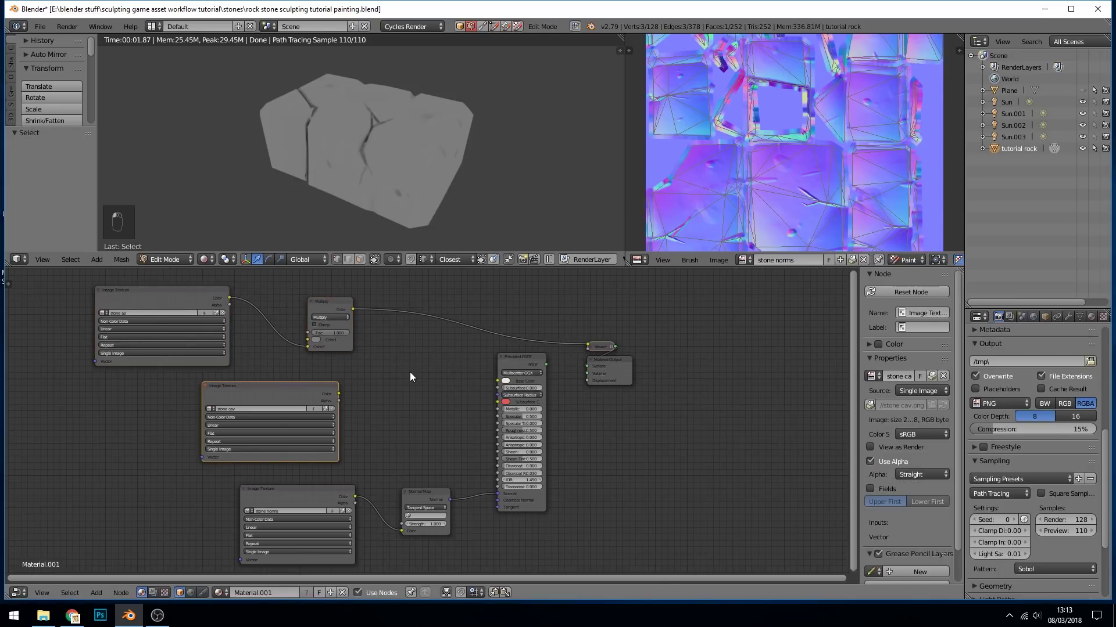
key(shift+a)
mouse_move(401, 373)
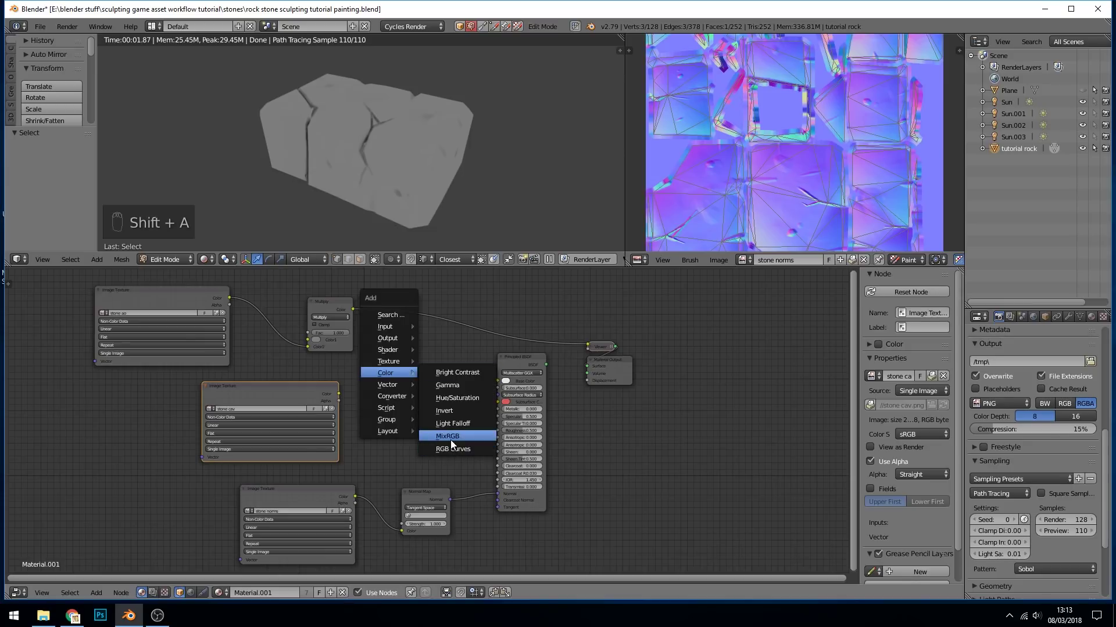
click(451, 436)
click(409, 294)
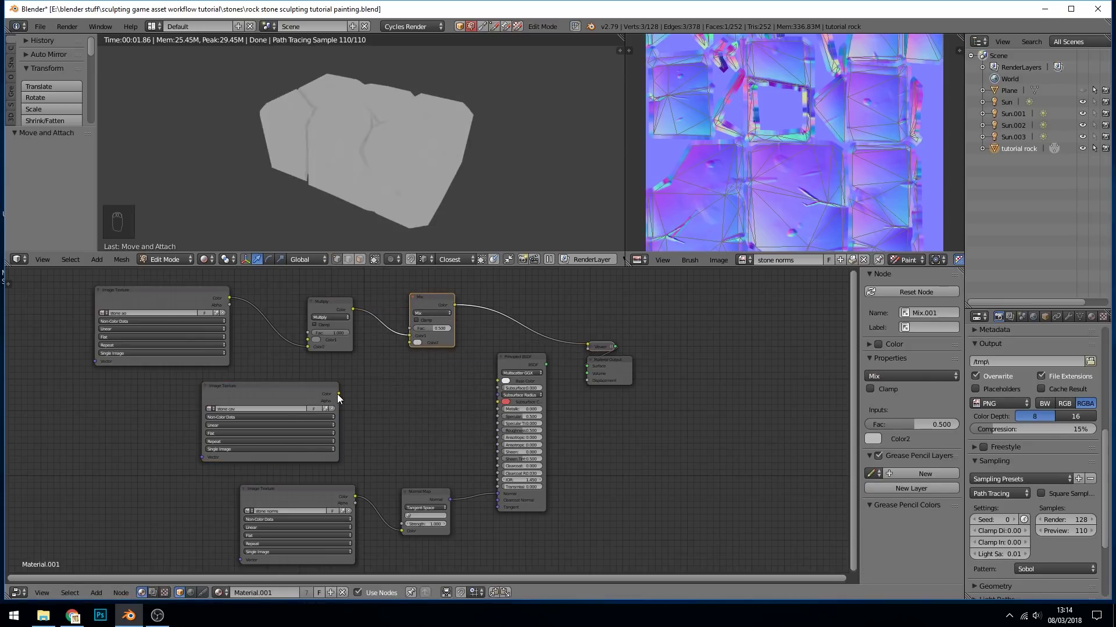
drag(340, 397, 413, 344)
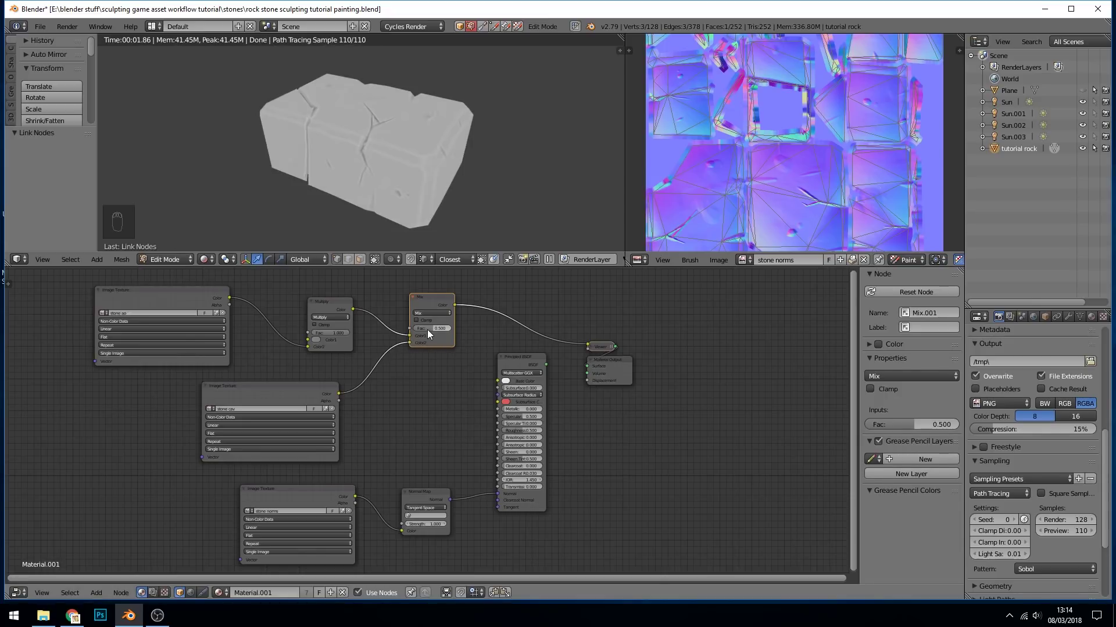
Step: Compare the stone cav texture, the Multiply node and the new Mix node through the Emission Viewer
ctrl+shift+click(298, 388)
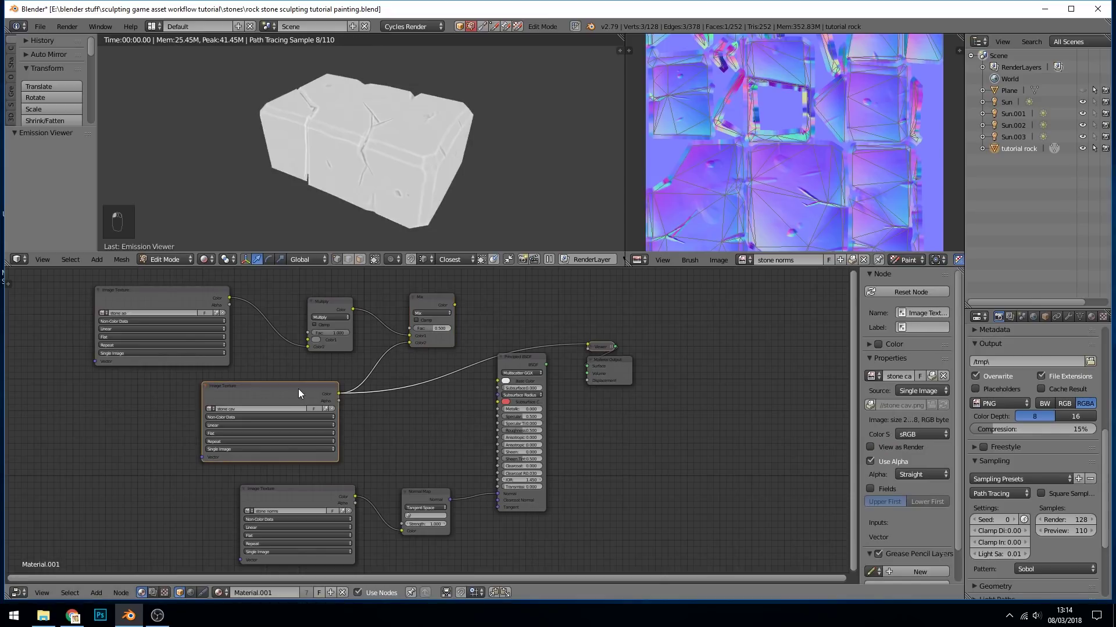
ctrl+shift+click(337, 306)
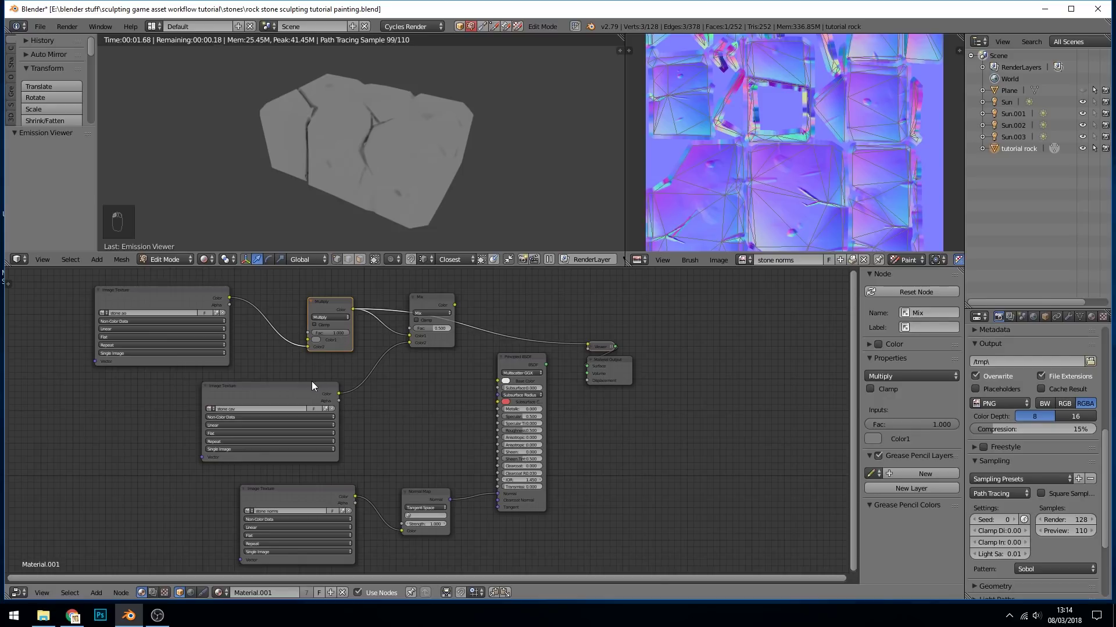
ctrl+shift+click(287, 394)
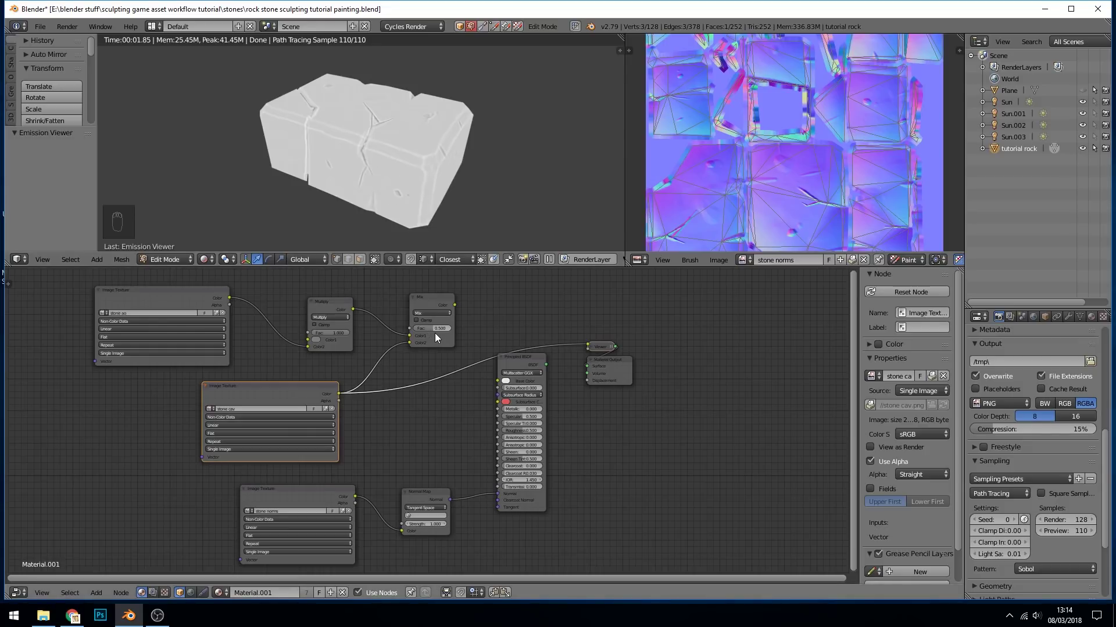
ctrl+shift+click(431, 299)
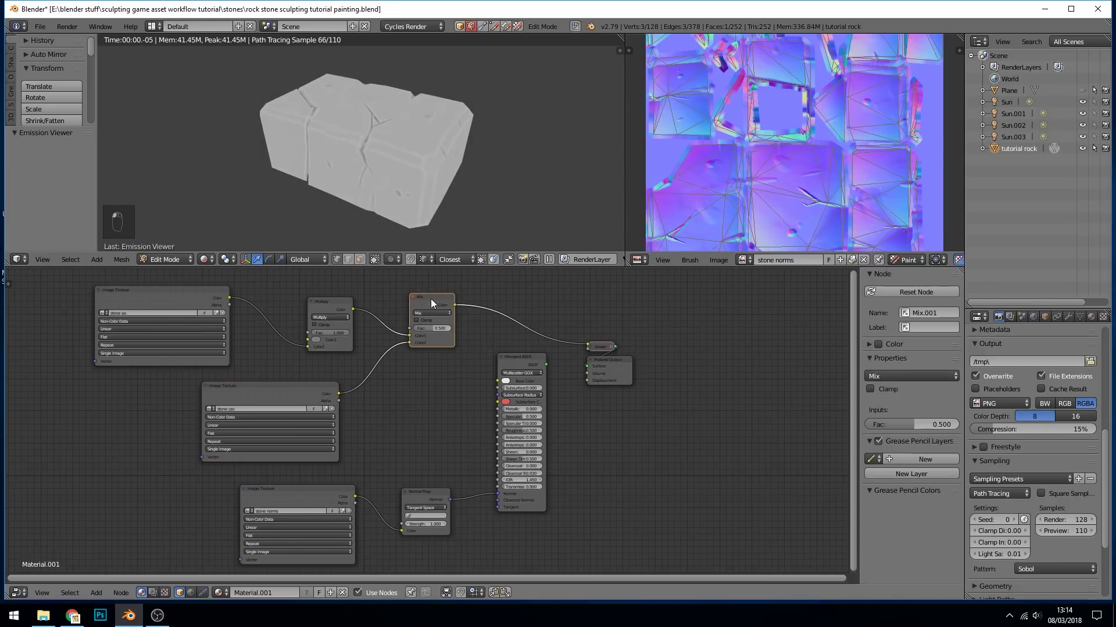
Step: Change the second Mix node's blend type to Overlay with a factor of 1.000
click(431, 313)
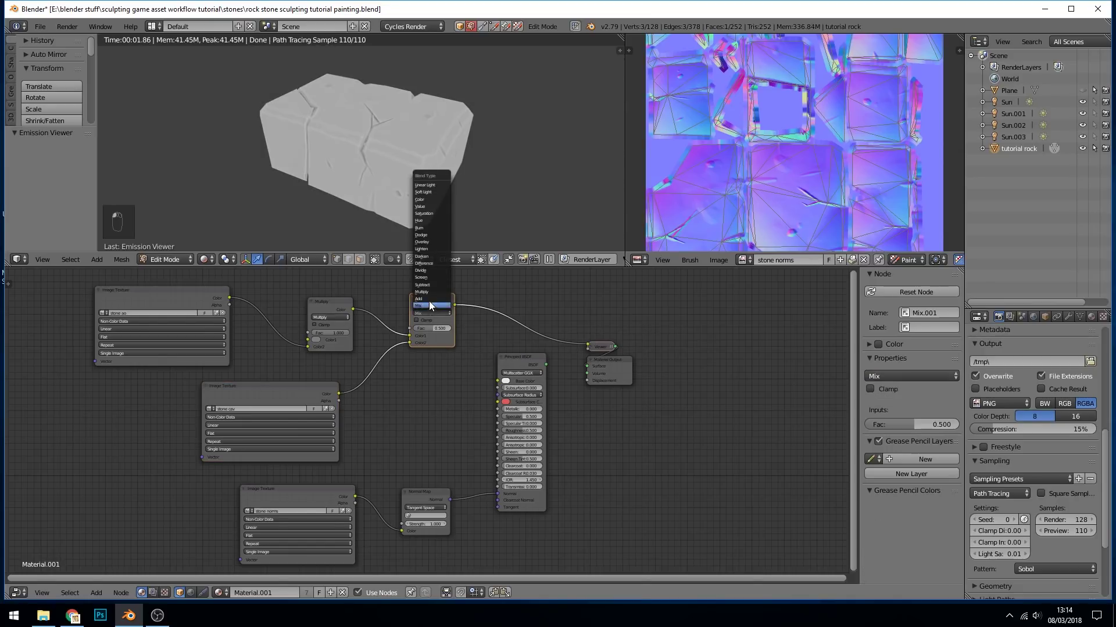
click(427, 242)
drag(433, 329, 468, 329)
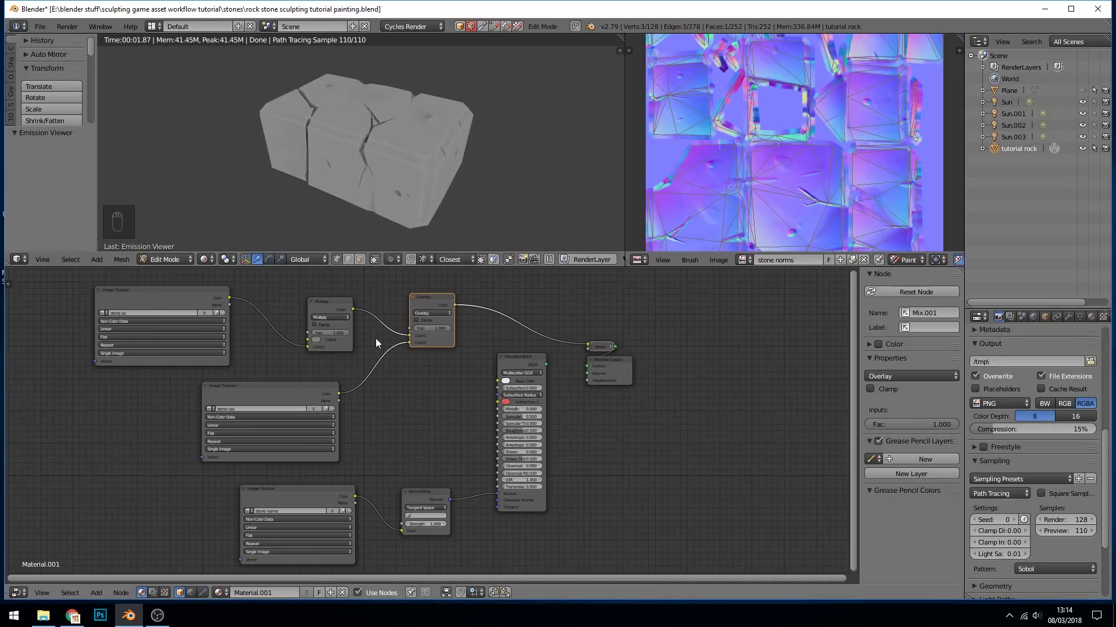
Step: Rearrange the stone cav and stone ao texture nodes into a compact stack beside the Multiply node
drag(273, 386, 195, 399)
drag(169, 294, 186, 319)
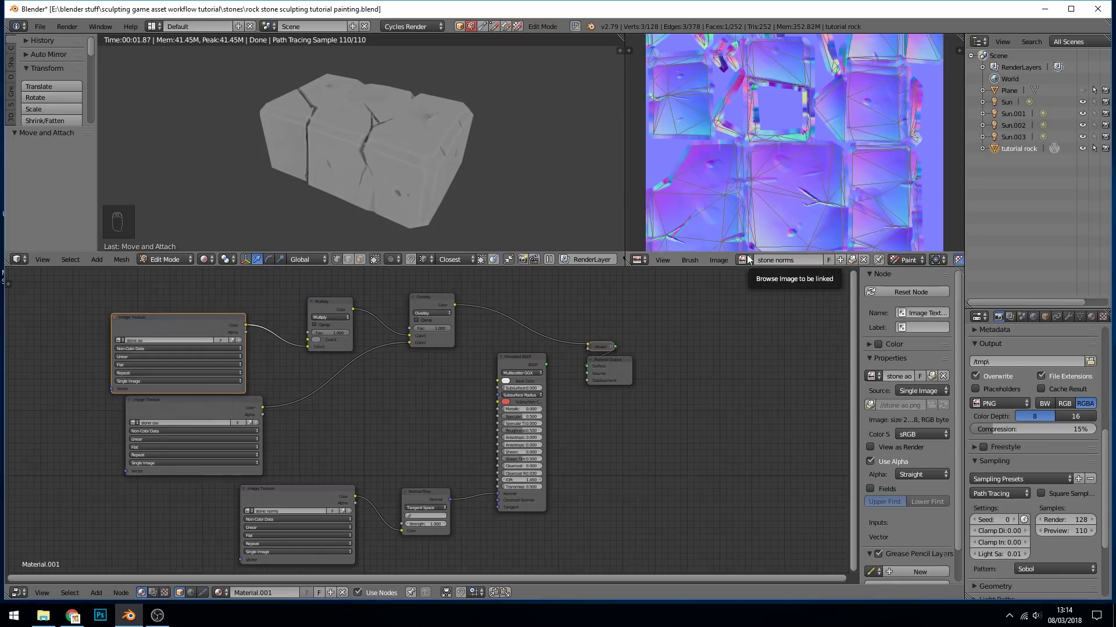
Step: Create a new blank image named stone colour base, 2048 by 2048 px, with a grey colour and no alpha
click(839, 259)
click(879, 253)
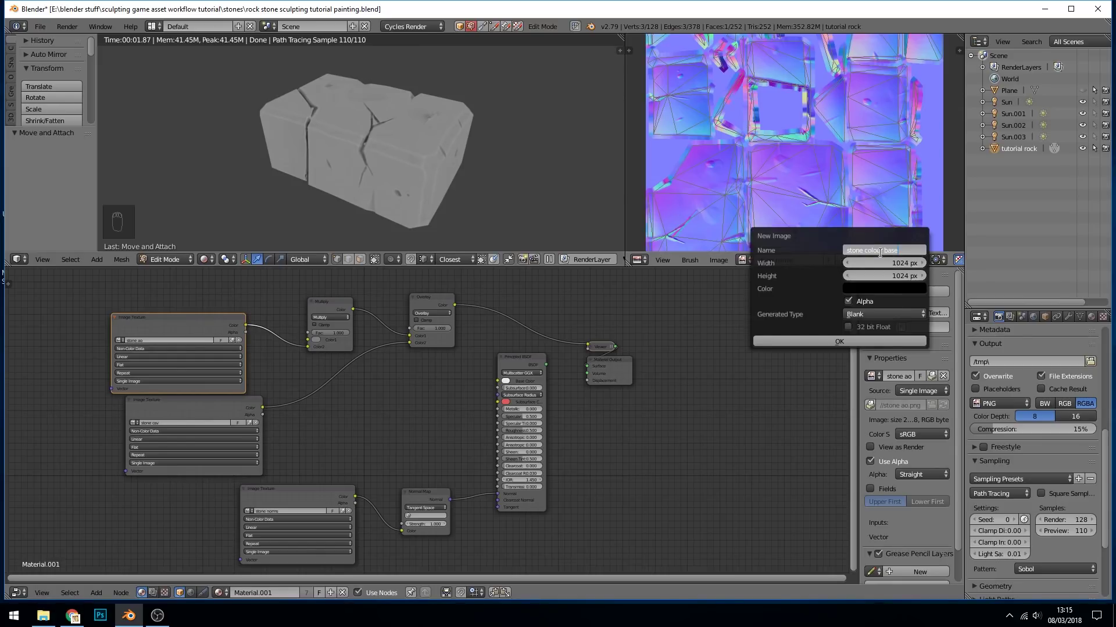
key(Tab)
text(2048)
key(Tab)
text(2048)
key(Return)
click(872, 290)
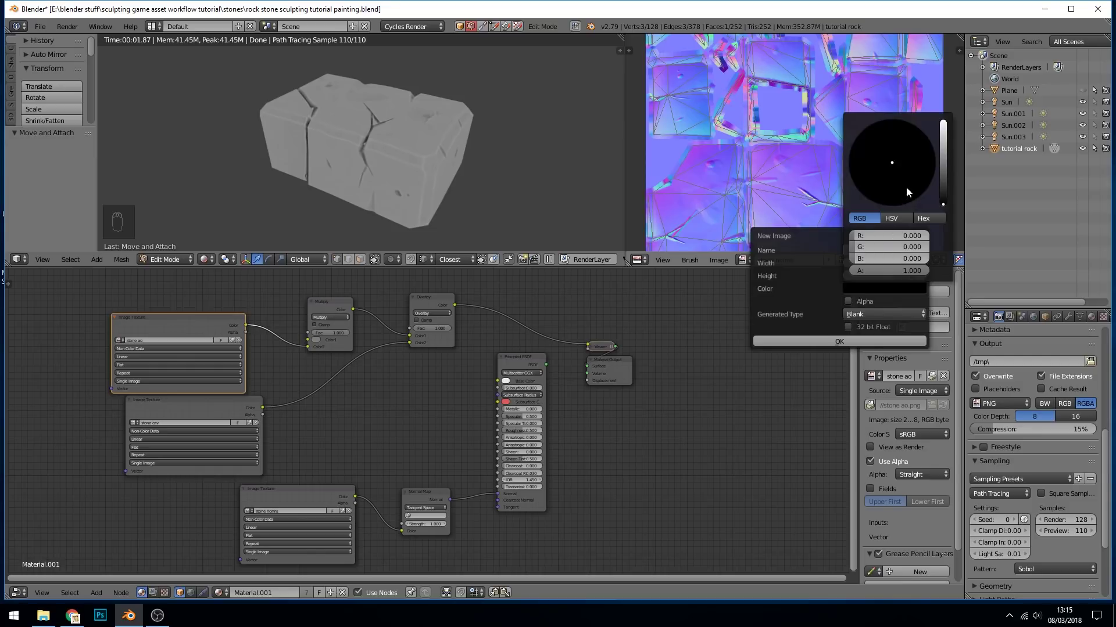
click(944, 159)
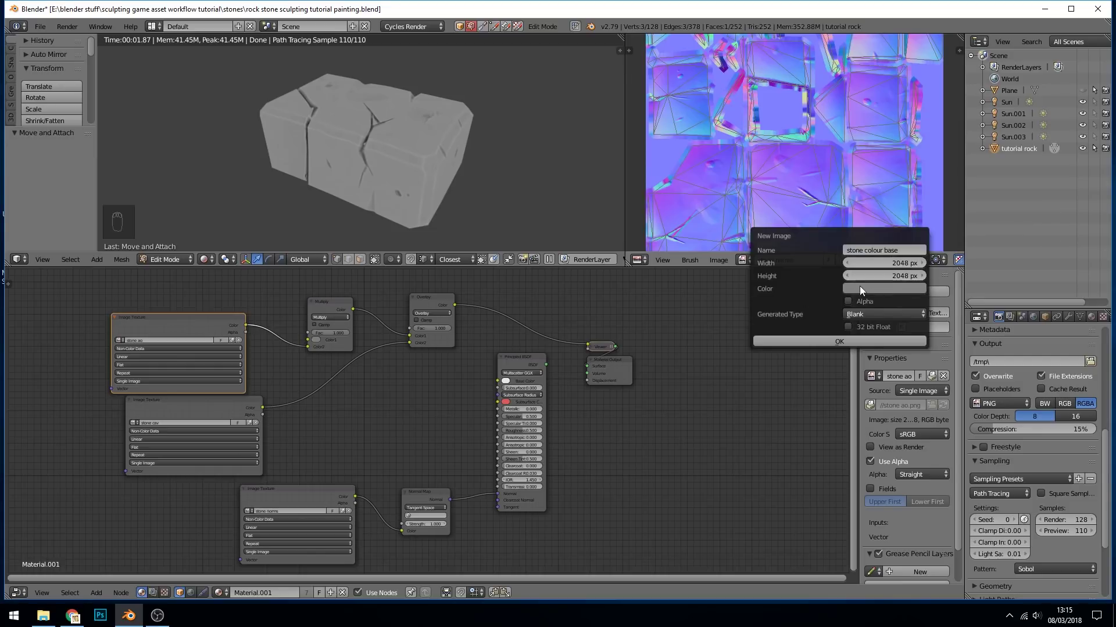
click(818, 340)
Step: Duplicate the stone ao texture node, place the copy at the start of the chain, and assign stone colour base to it
drag(170, 321, 187, 314)
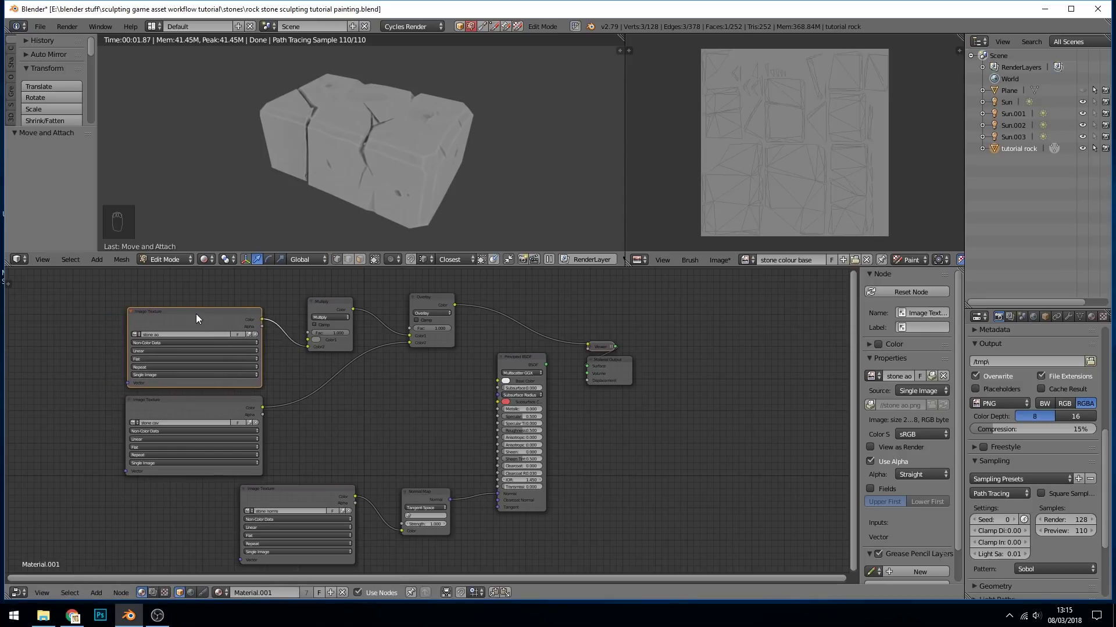
key(shift+d)
click(22, 323)
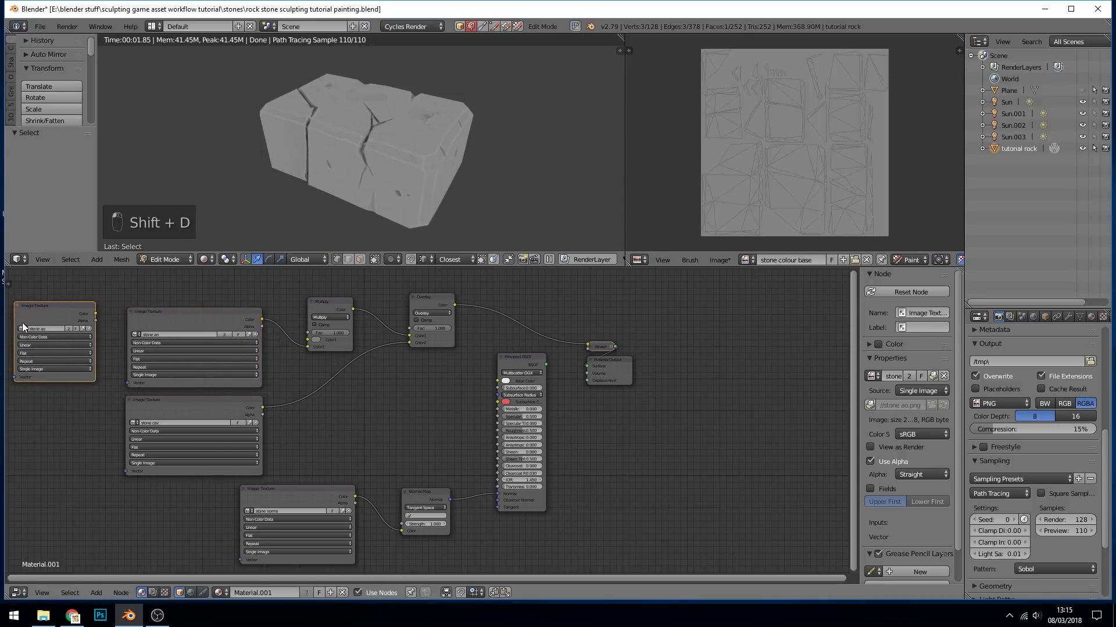
click(22, 327)
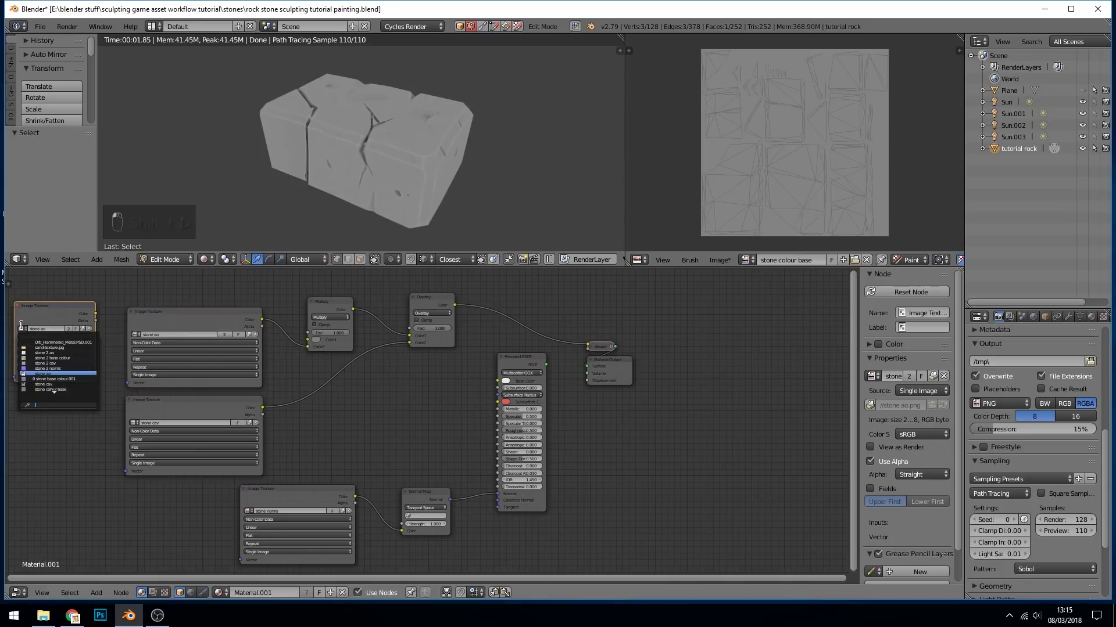
click(48, 378)
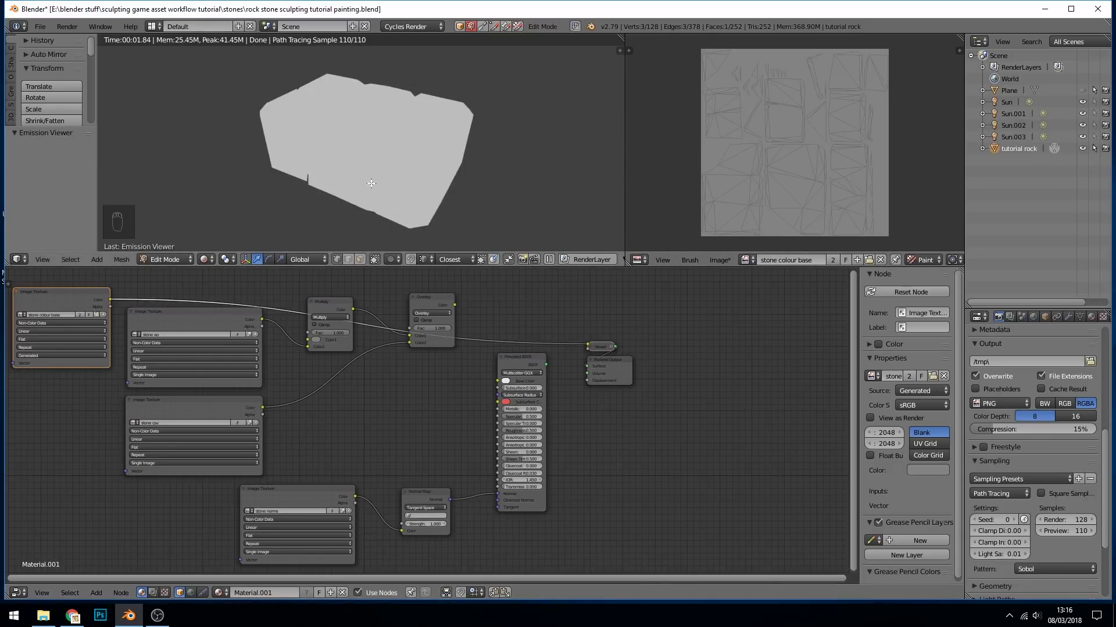
Step: Connect stone colour base's Color to the Multiply node's Color1 and preview the Overlay node through the Emission Viewer
drag(110, 299, 309, 346)
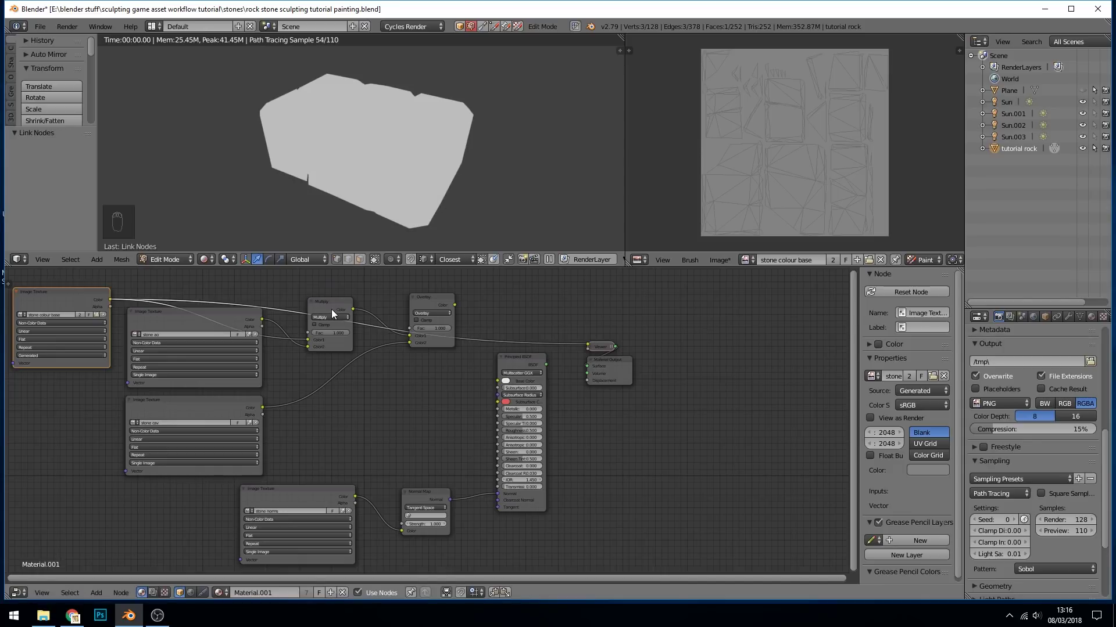
ctrl+shift+click(431, 300)
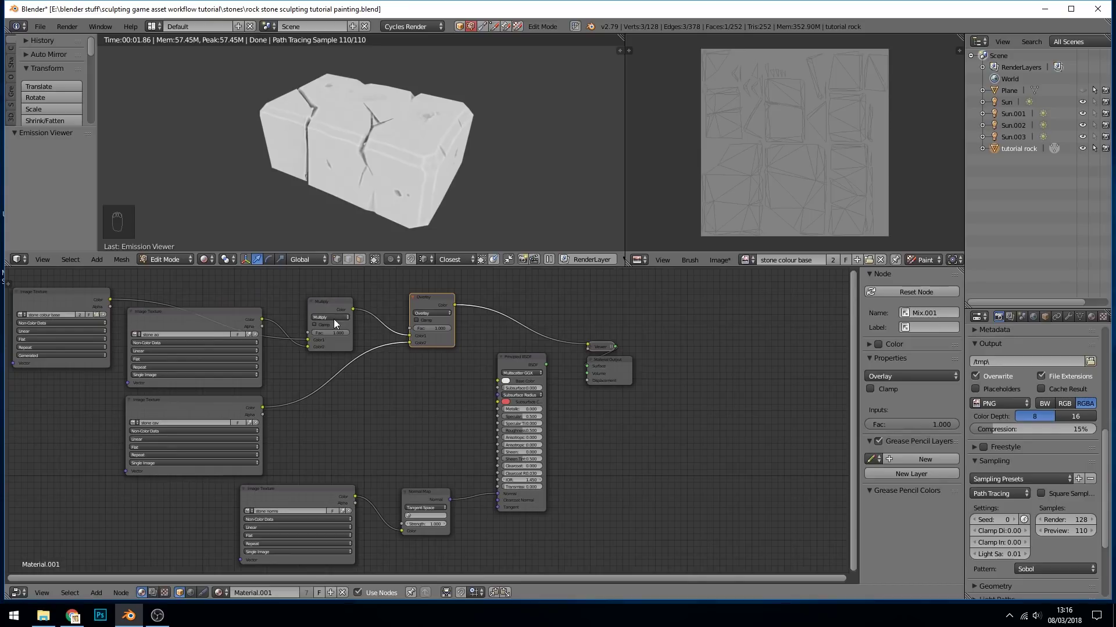
click(87, 307)
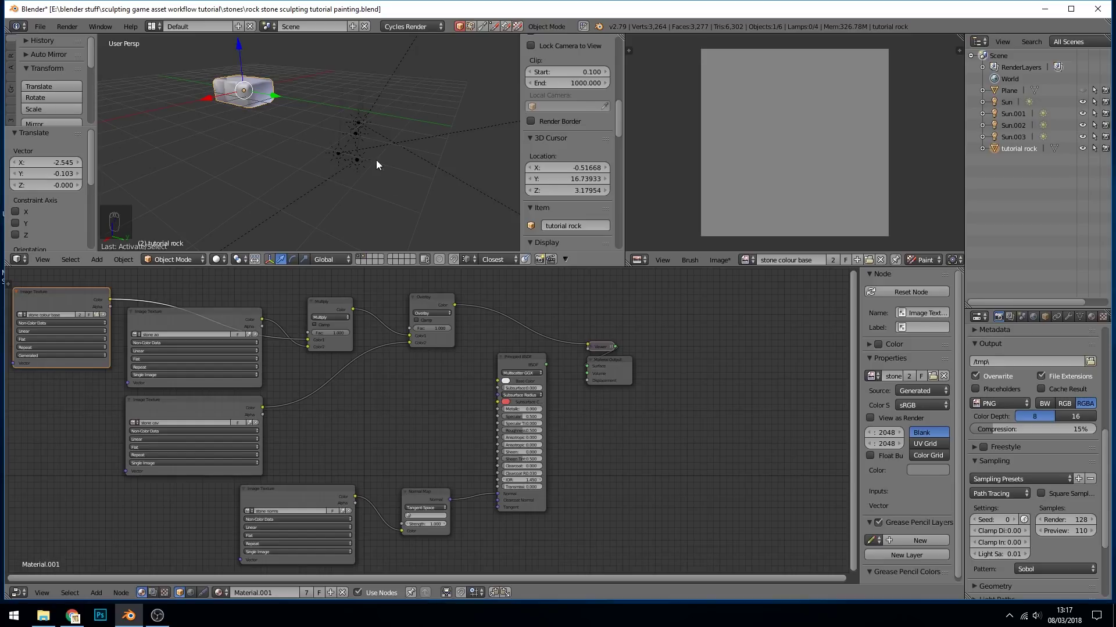
Step: Examine the rock and the surrounding sun lamps in the scene, finishing with tutorial rock selected
middle_drag(387, 168, 267, 109)
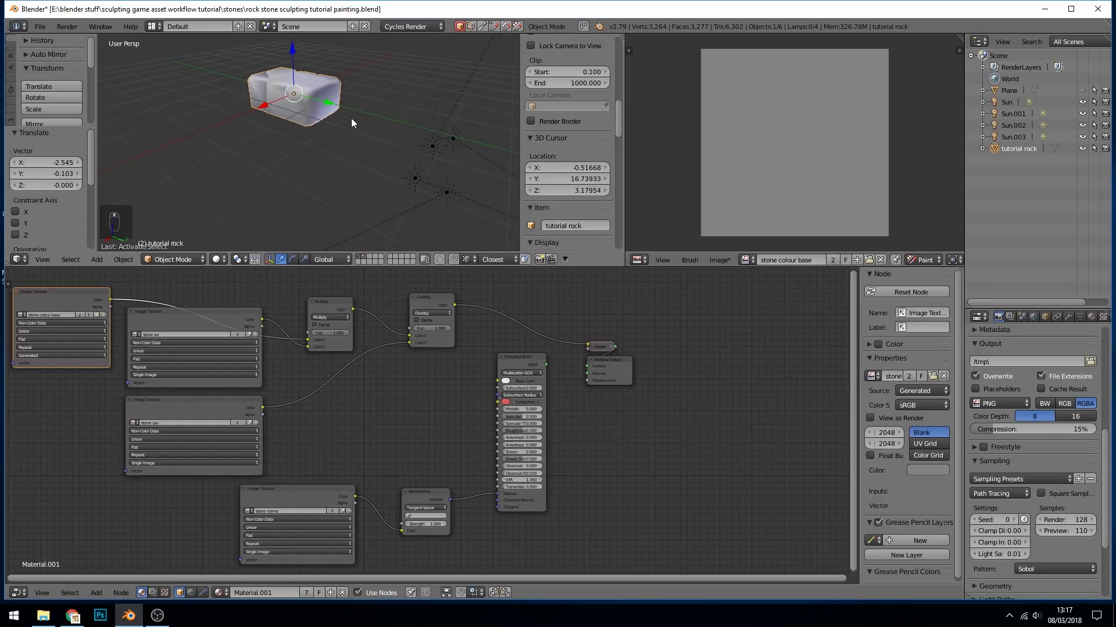
shift+middle_drag(351, 117, 367, 158)
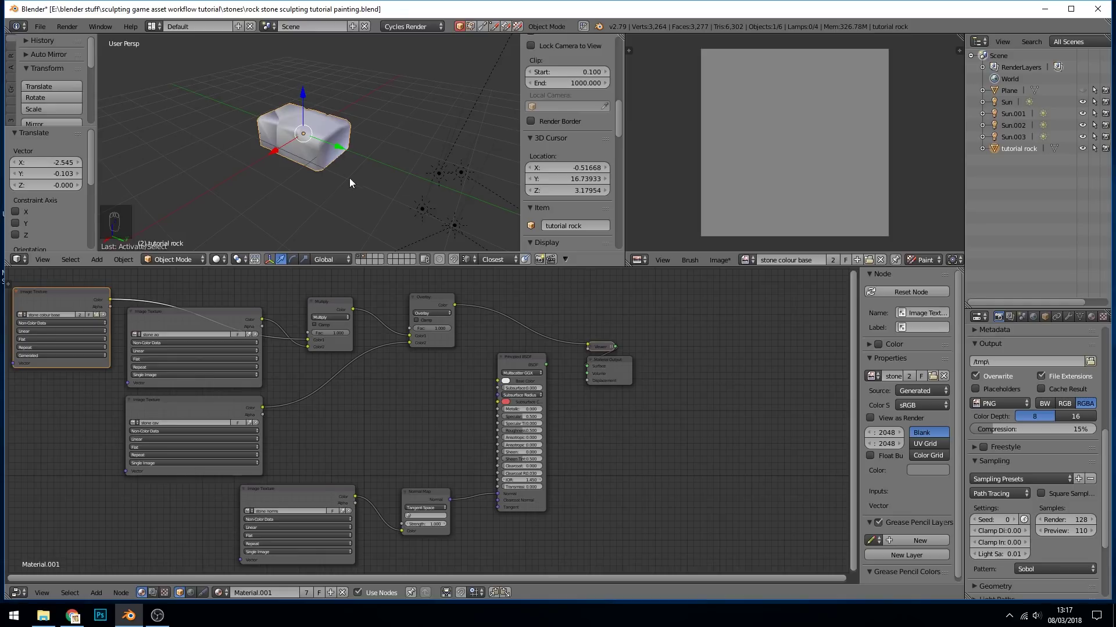
click(1009, 110)
click(1009, 120)
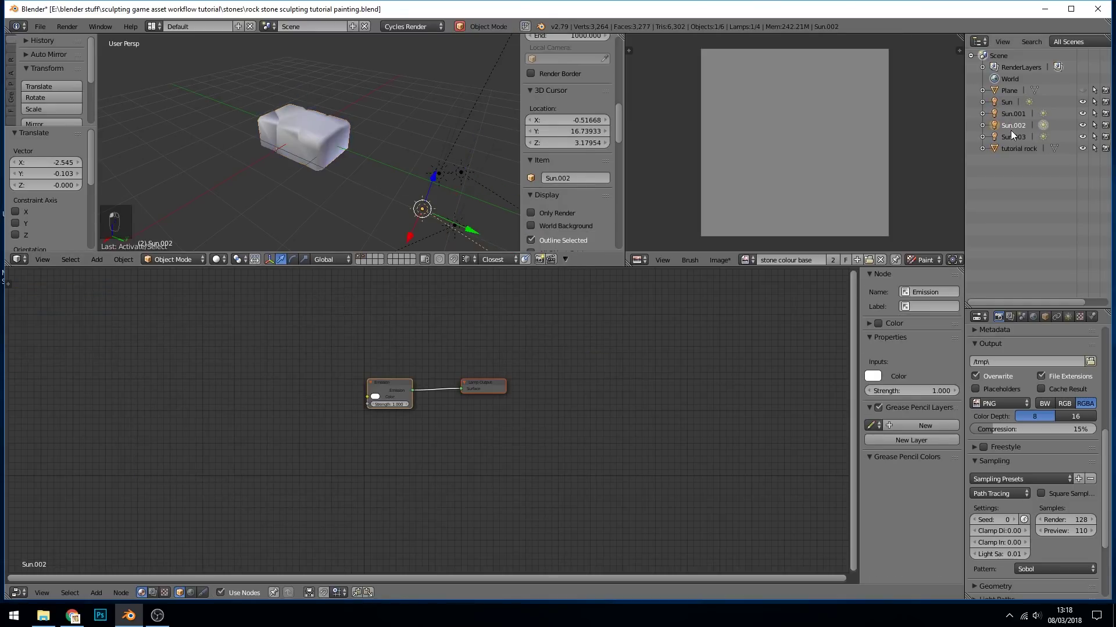
click(1017, 149)
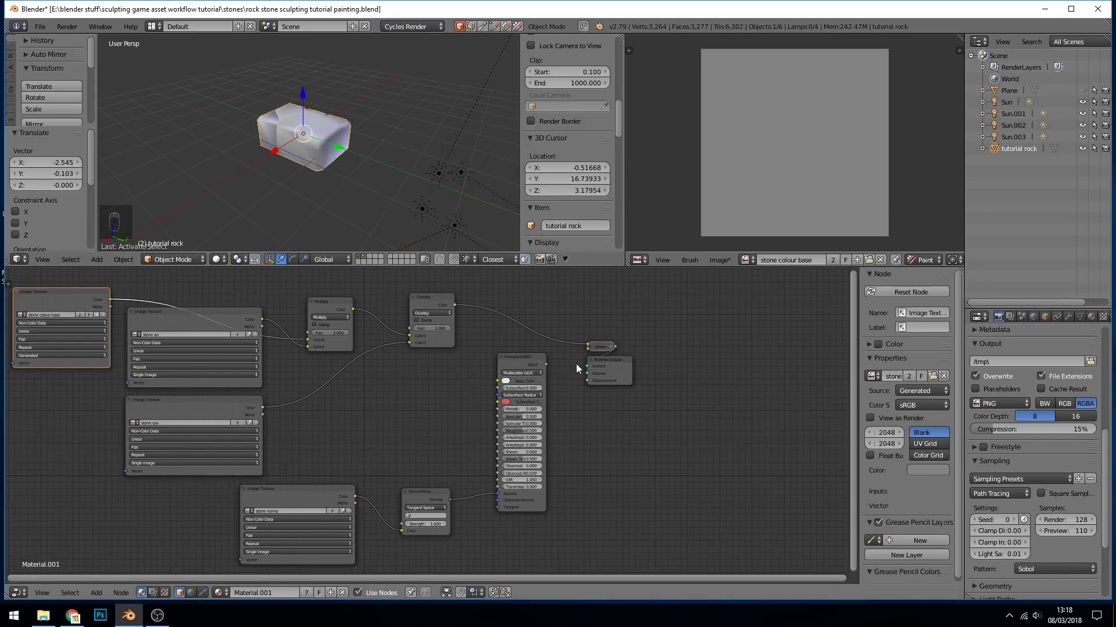
Step: Route the Overlay node's Color into the Principled BSDF's Base Color and display the rock with rendered shading
click(452, 303)
drag(456, 305, 499, 384)
key(shift+z)
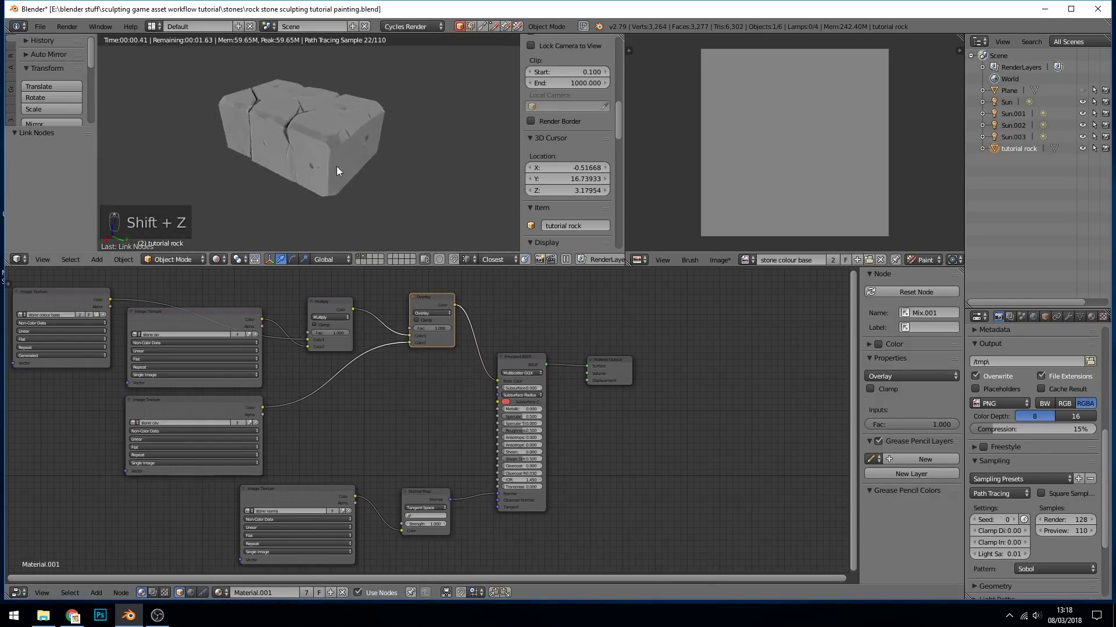
Step: Spread out the texture, normal map, Multiply and Overlay nodes so stone colour base sits above the stone ao texture
drag(51, 290, 50, 292)
drag(427, 497, 449, 537)
drag(322, 490, 323, 534)
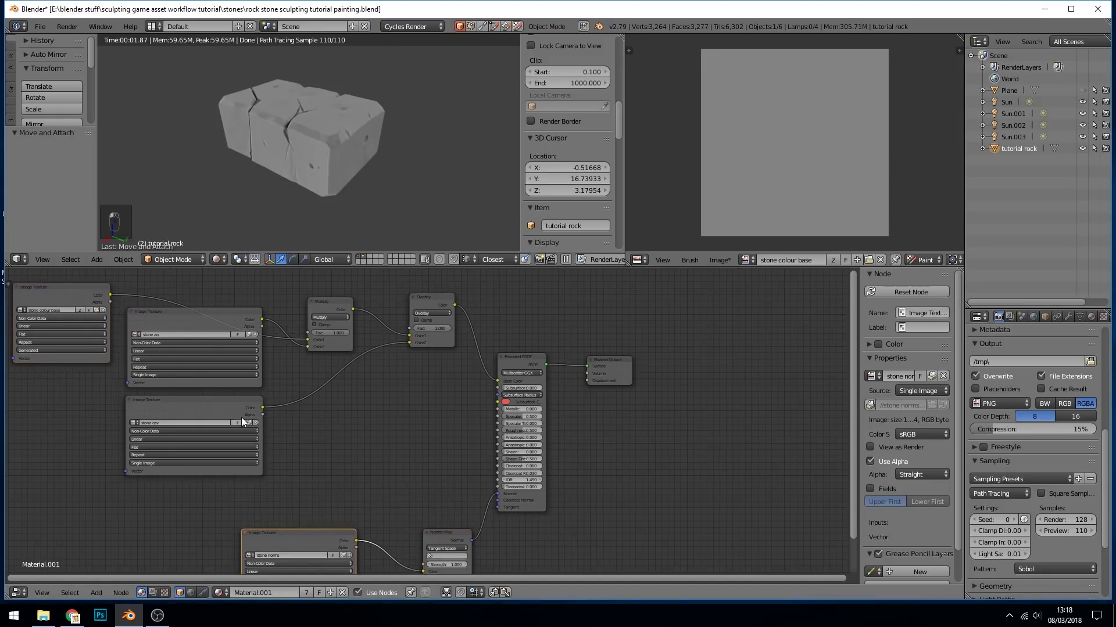
drag(224, 402, 208, 448)
drag(207, 314, 209, 359)
drag(429, 299, 424, 354)
drag(336, 303, 365, 297)
drag(61, 289, 217, 274)
scroll(315, 409, up, 4)
middle_drag(314, 333, 344, 401)
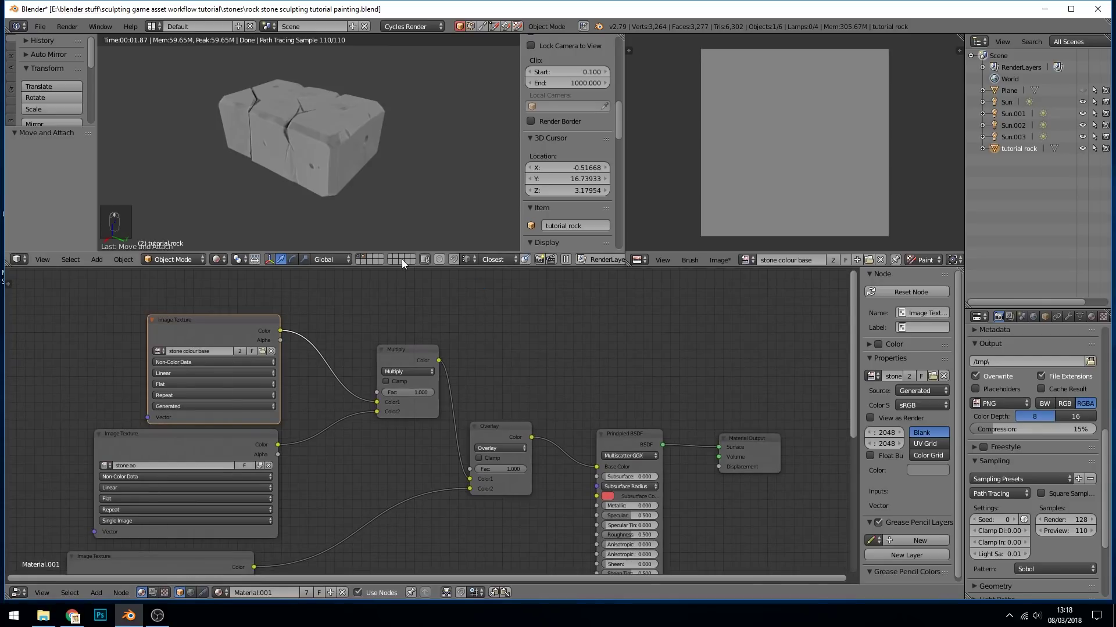
Step: Switch tutorial rock to Texture Paint mode and set the viewport shading to Material
click(190, 256)
click(172, 186)
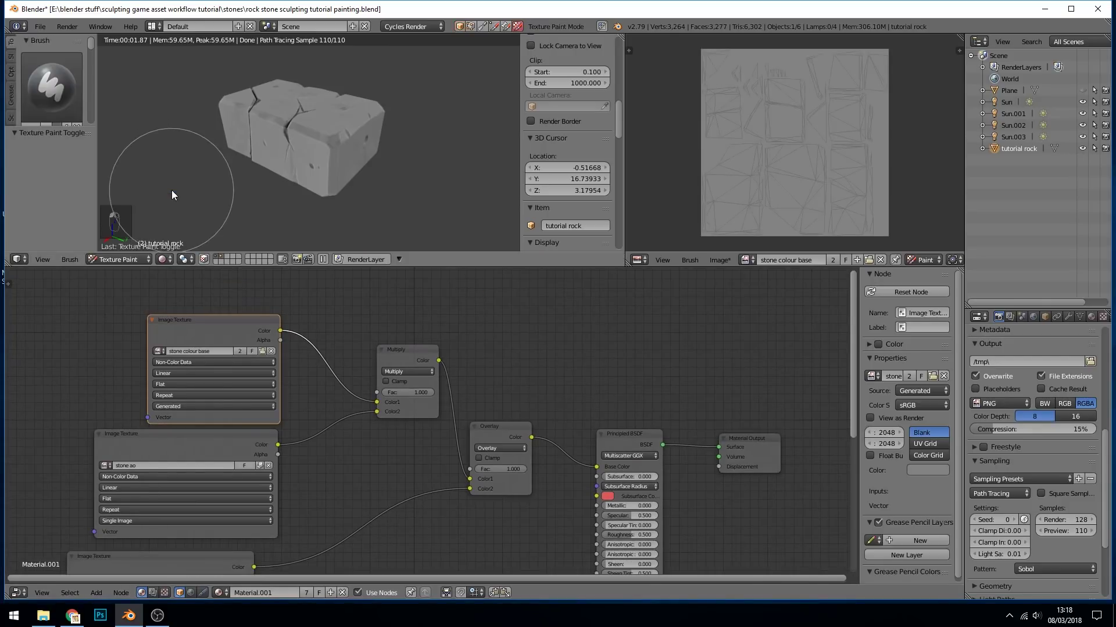
click(171, 261)
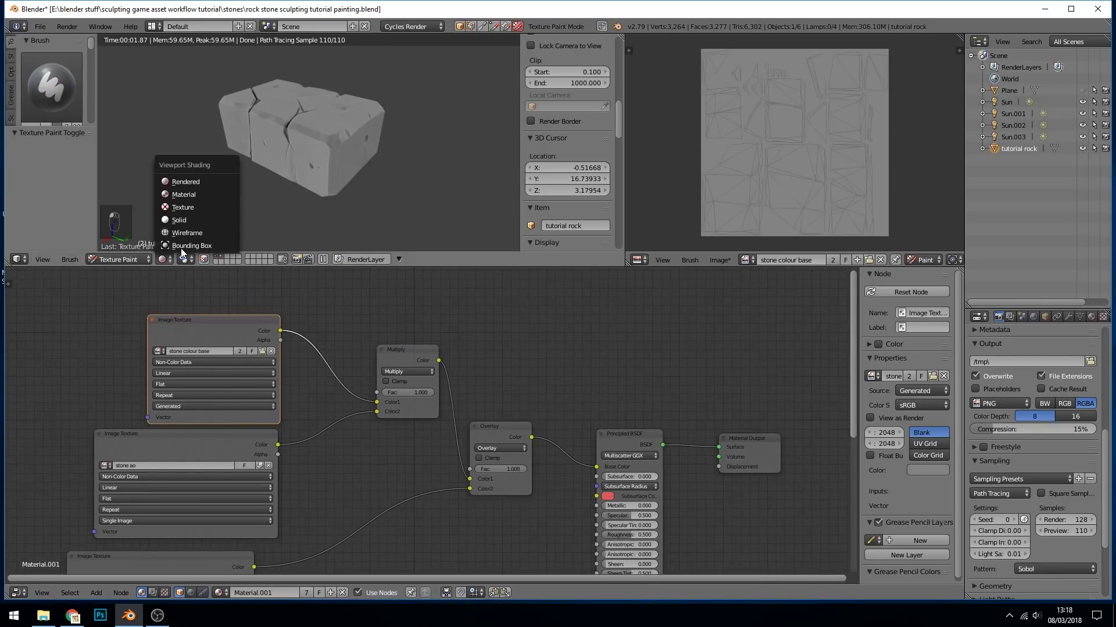
click(190, 197)
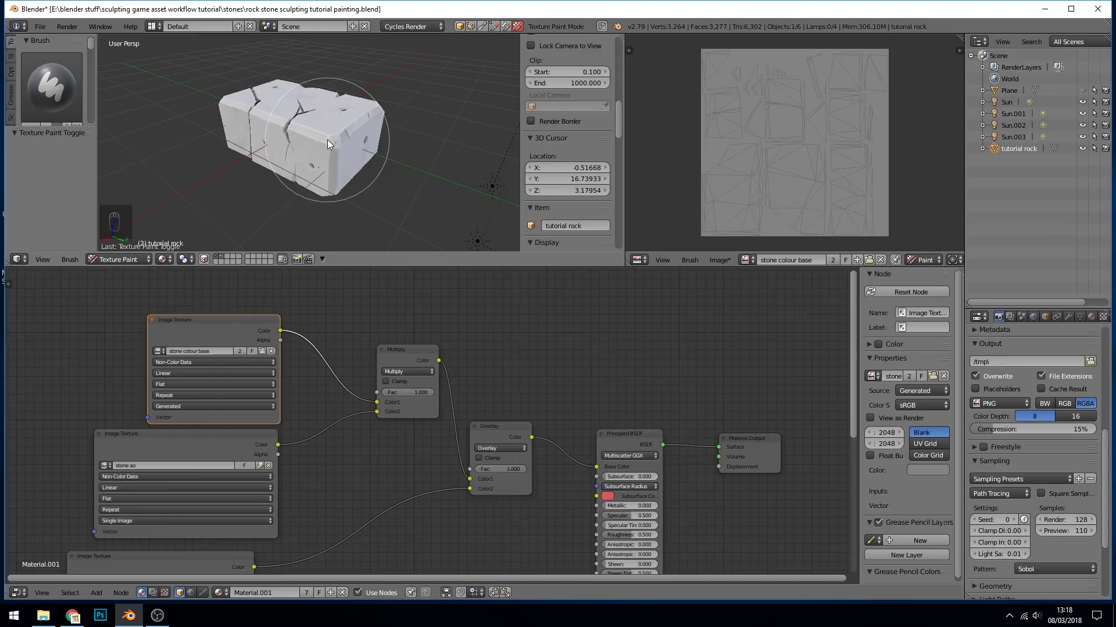
Step: Make stone colour base the active paint texture, paint a test stroke over the rock's near corner, and undo it
click(215, 321)
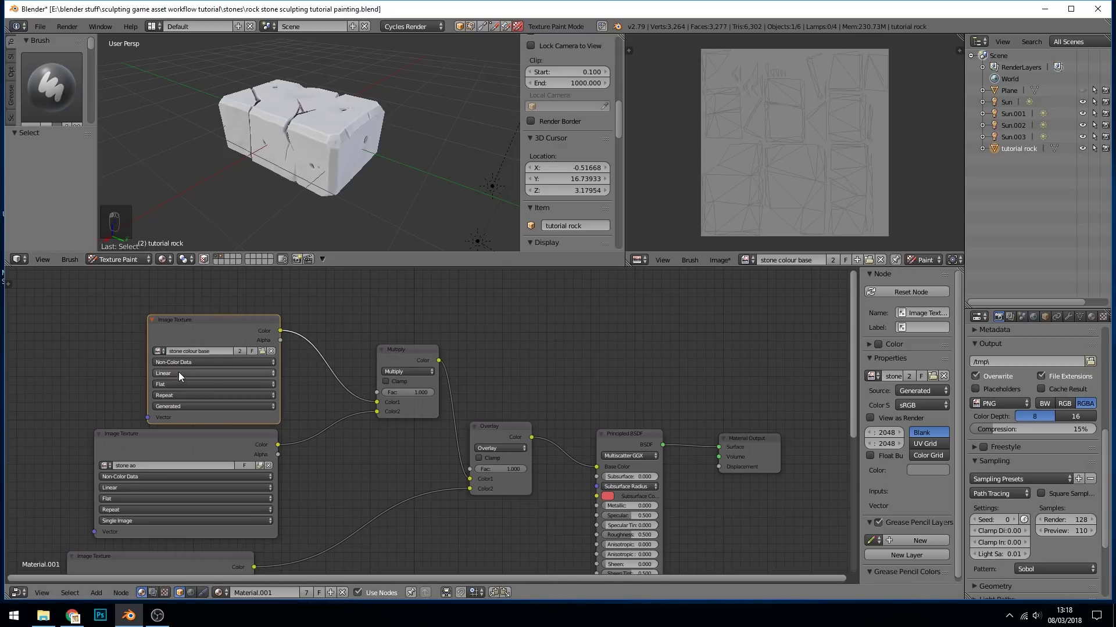
mouse_move(84, 127)
mouse_down()
mouse_move(85, 170)
mouse_move(79, 141)
mouse_up()
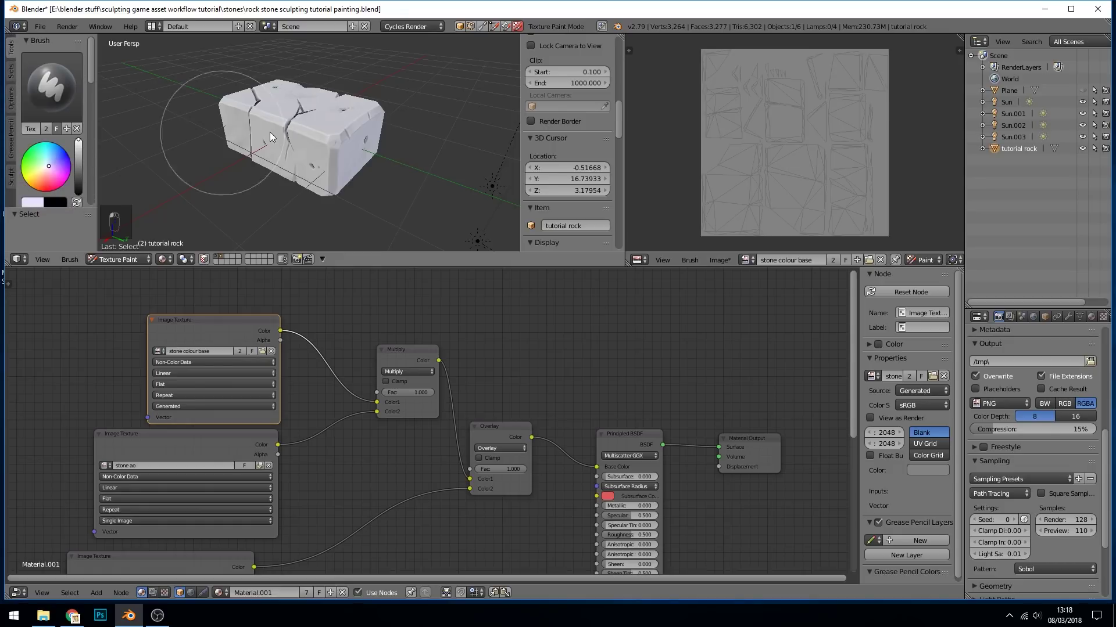
scroll(302, 147, up, 4)
mouse_move(302, 145)
mouse_down()
mouse_move(282, 128)
mouse_move(294, 137)
mouse_move(337, 122)
mouse_move(322, 134)
mouse_up()
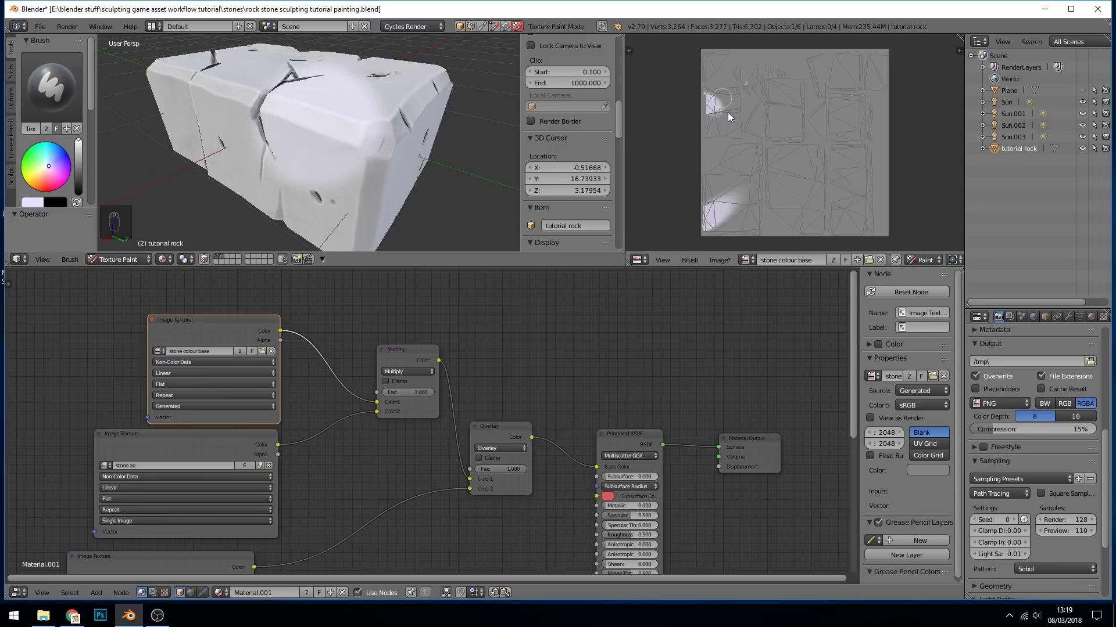
drag(89, 101, 91, 127)
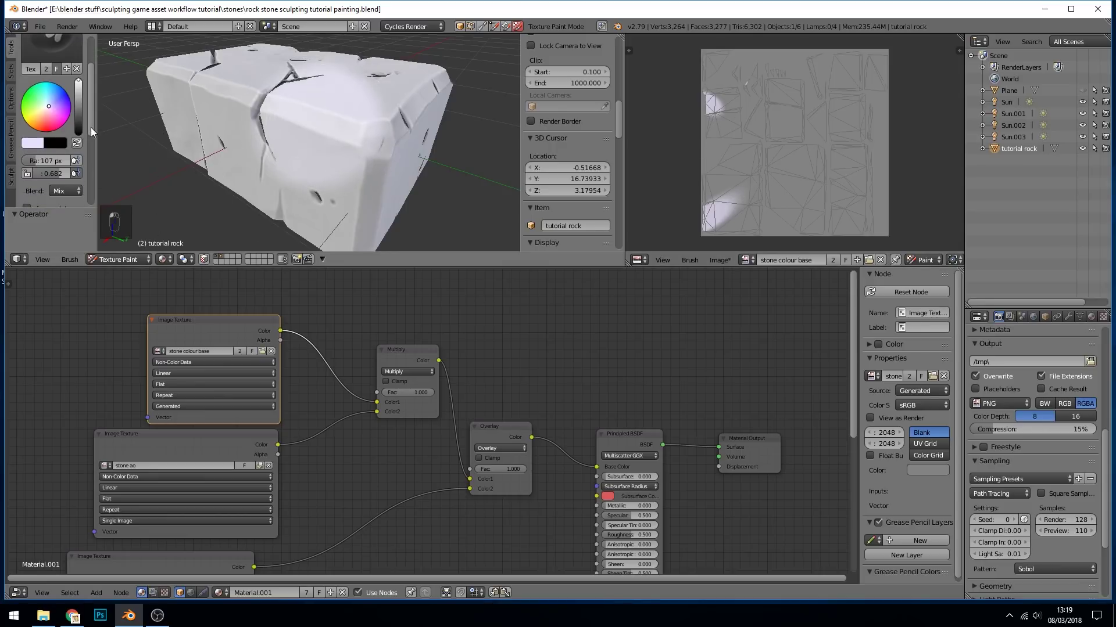
key(ctrl+z)
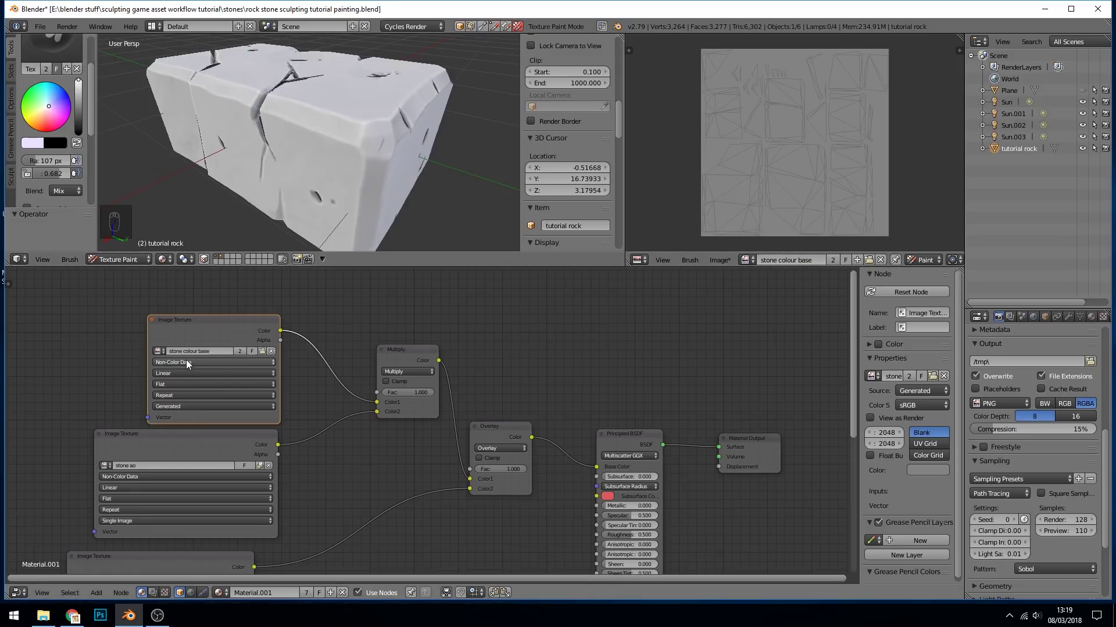
Step: Move the stone colour base texture node slightly up, away from the stone ao texture node
click(200, 319)
drag(200, 319, 201, 312)
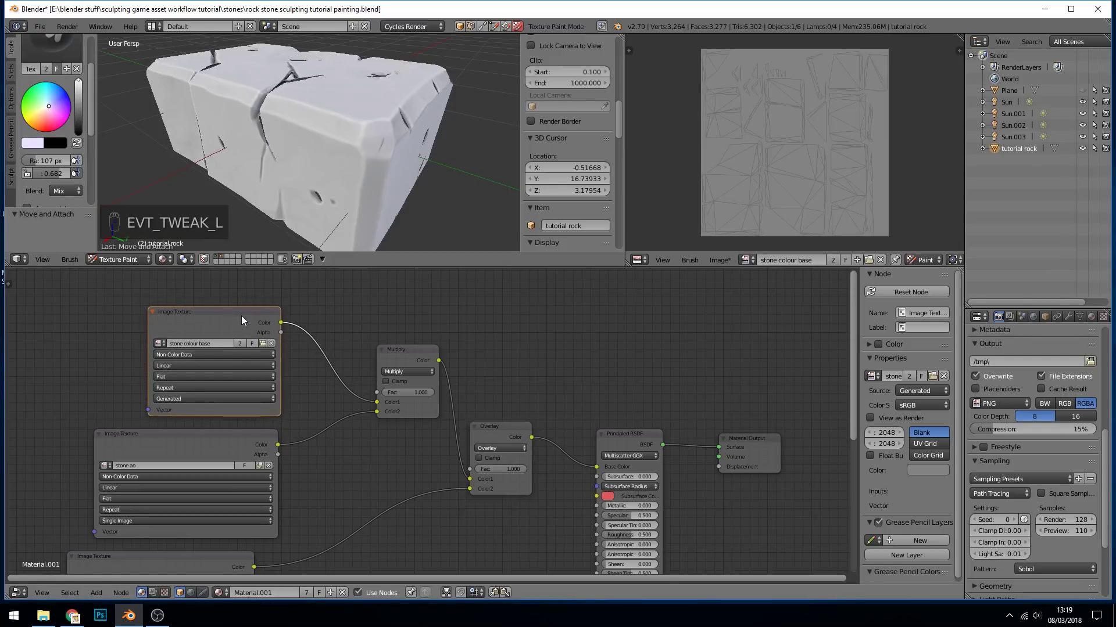
drag(367, 399, 377, 402)
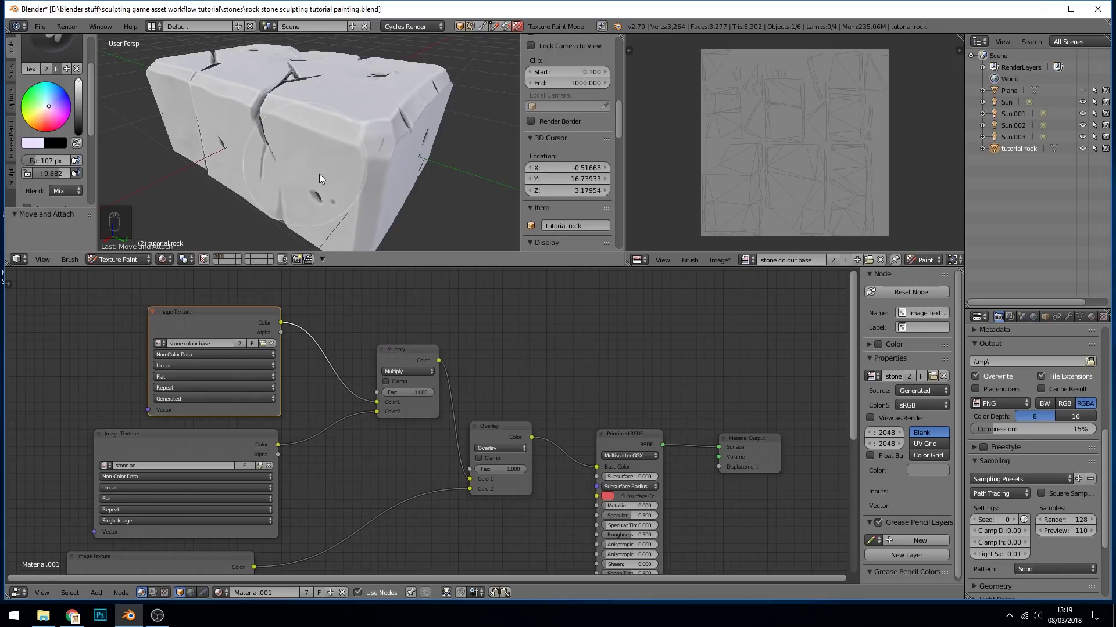
Step: Maximize the 3D view on the rock, pick a pale blue brush colour, and set the brush radius to 212 px
mouse_move(315, 110)
middle_down()
mouse_move(350, 114)
mouse_move(356, 138)
mouse_move(326, 148)
mouse_move(296, 134)
mouse_move(330, 134)
middle_up()
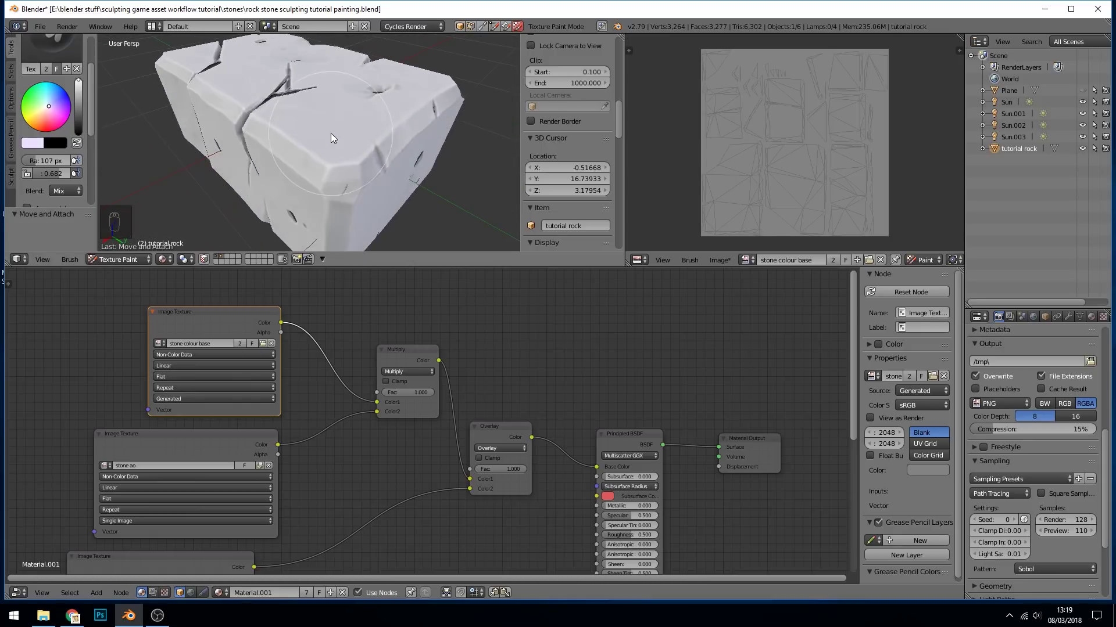
key(shift+space)
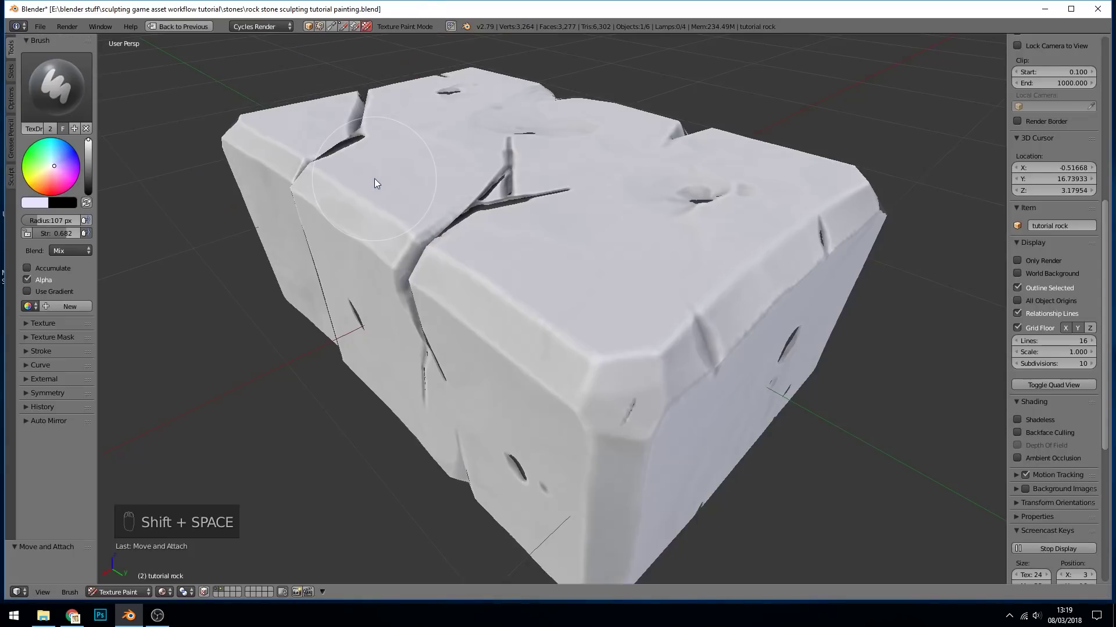
middle_drag(488, 246, 518, 254)
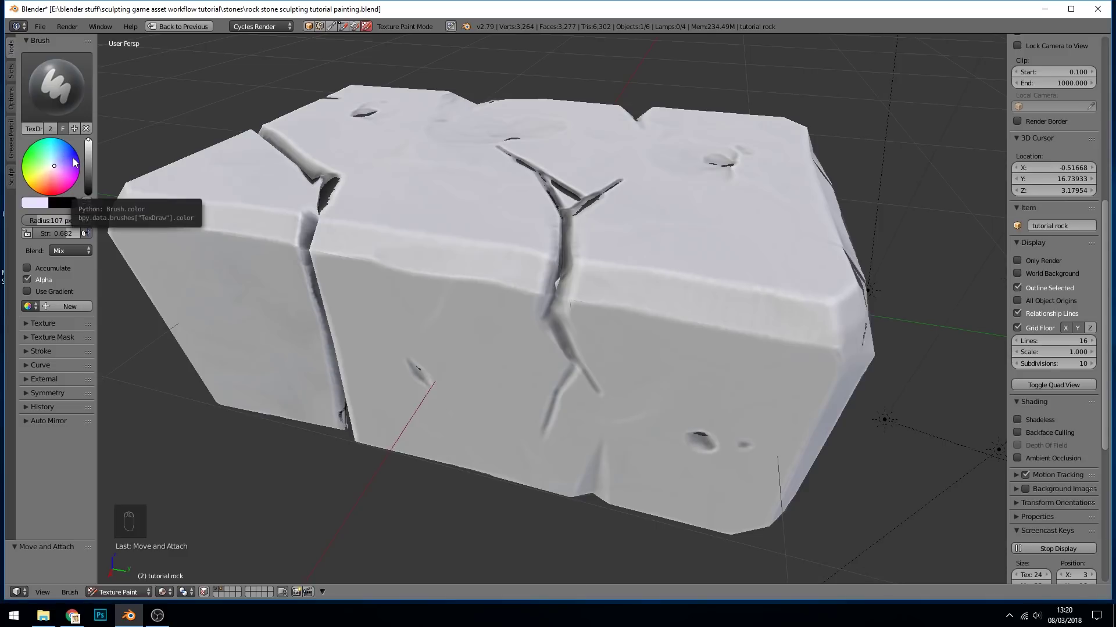
click(53, 163)
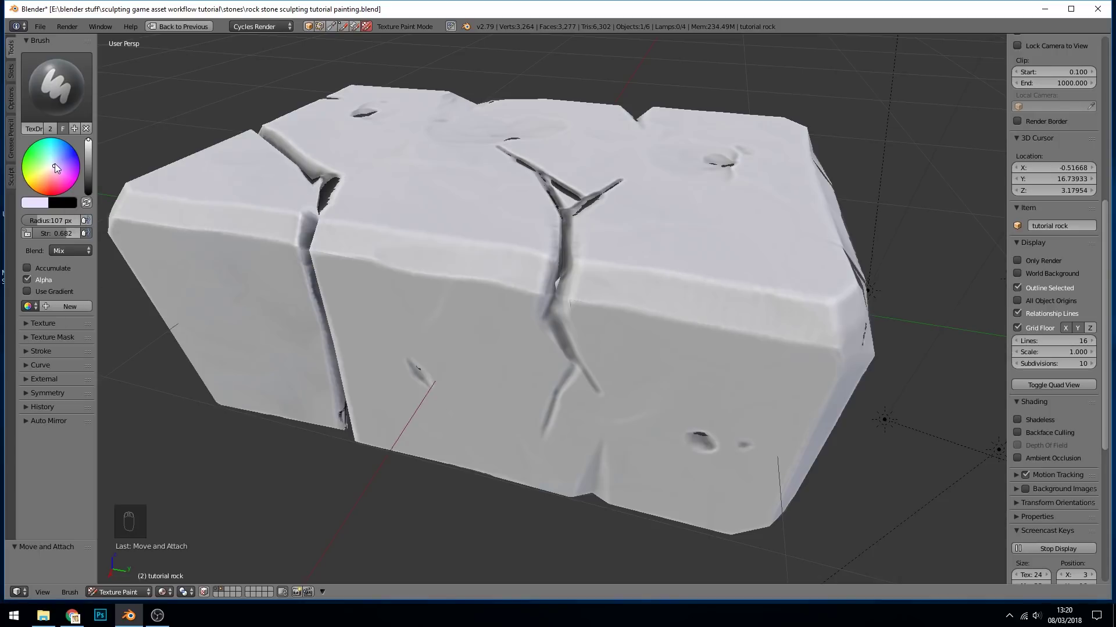
key(f)
click(45, 247)
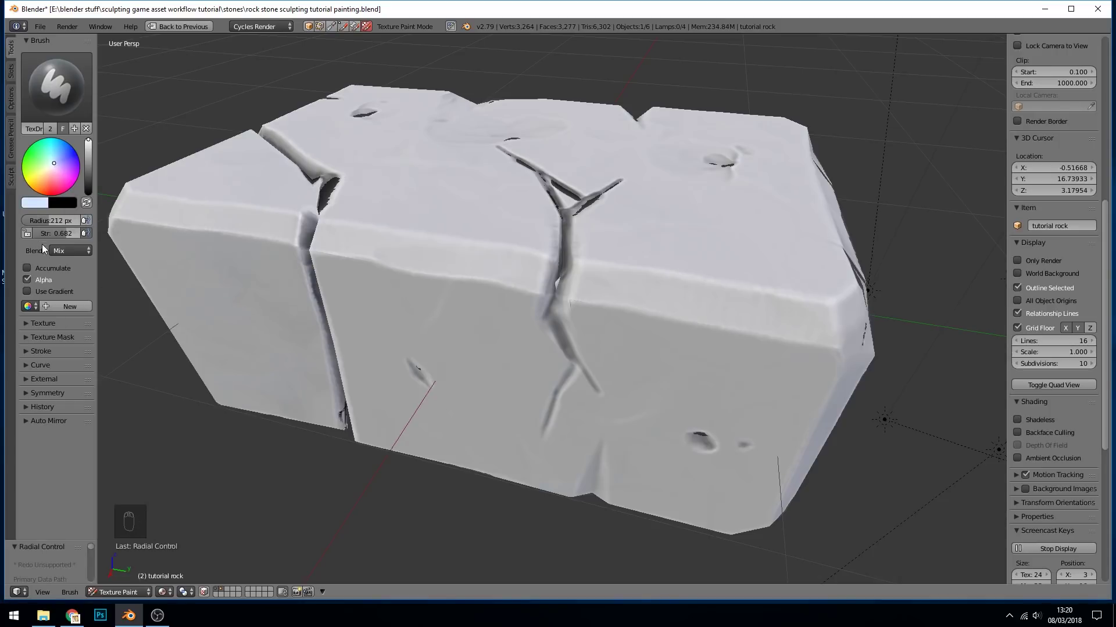
Step: Bring up the brush's Project Paint options and examine the UV island edges on the stone colour base image
click(11, 99)
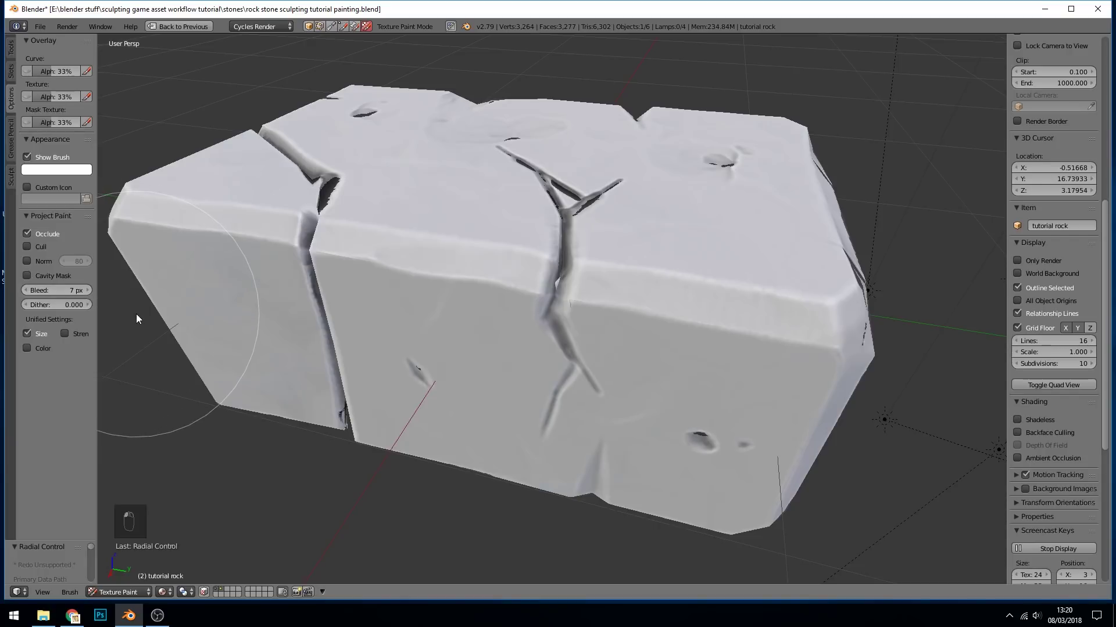
key(shift+space)
scroll(807, 187, up, 5)
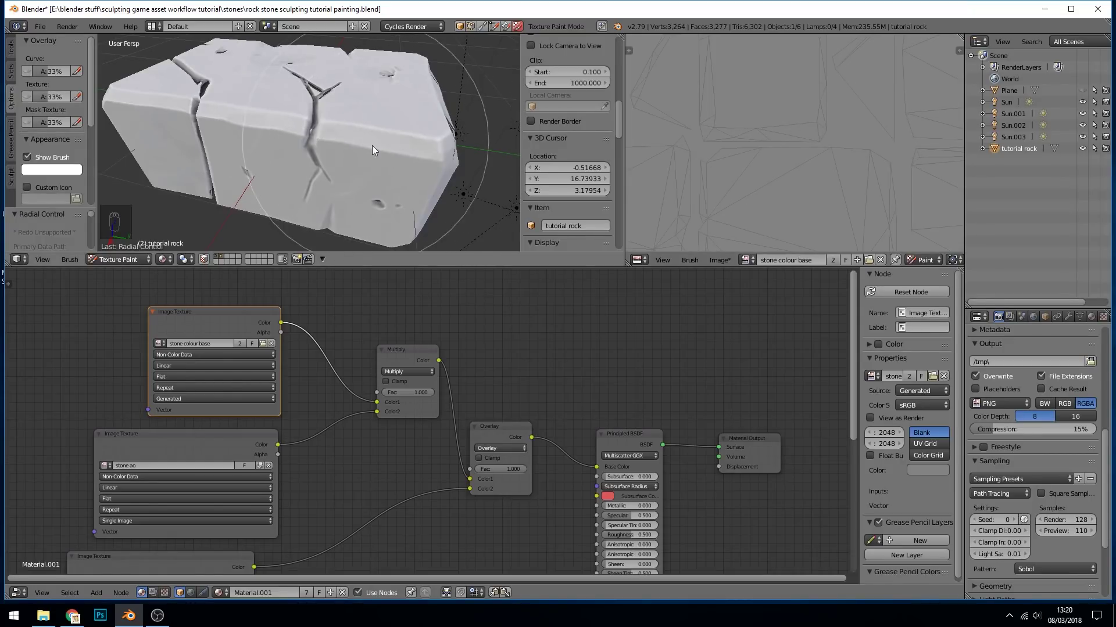
key(shift+space)
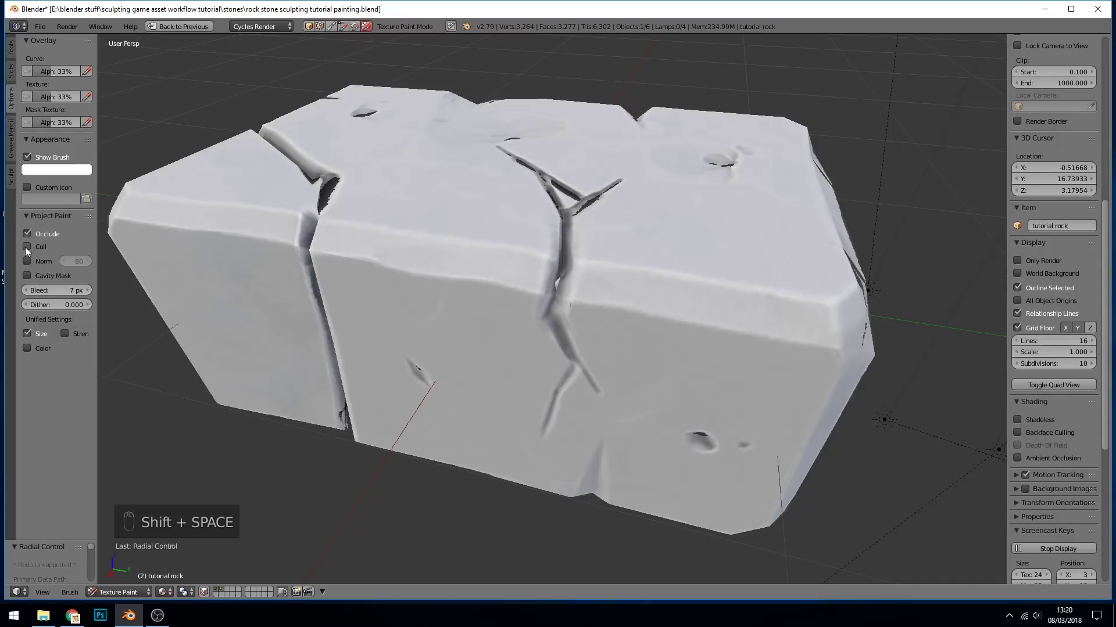
Step: Turn off Cull and Normal in the brush's Project Paint options while checking the rock from several angles
click(25, 246)
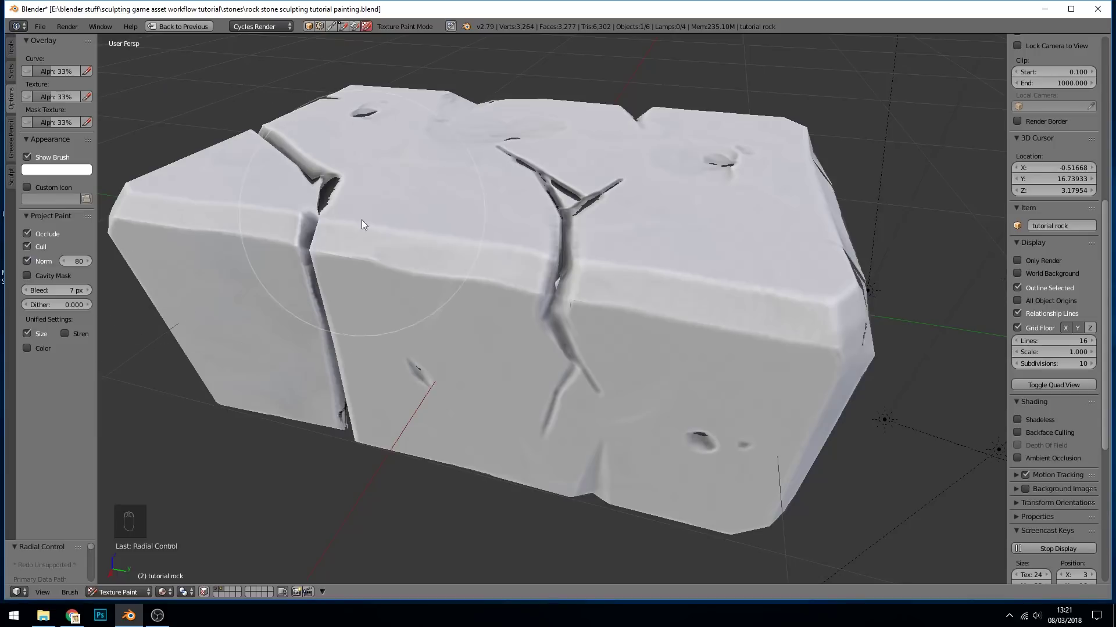
mouse_move(319, 235)
middle_down()
mouse_move(335, 245)
mouse_move(376, 239)
middle_up()
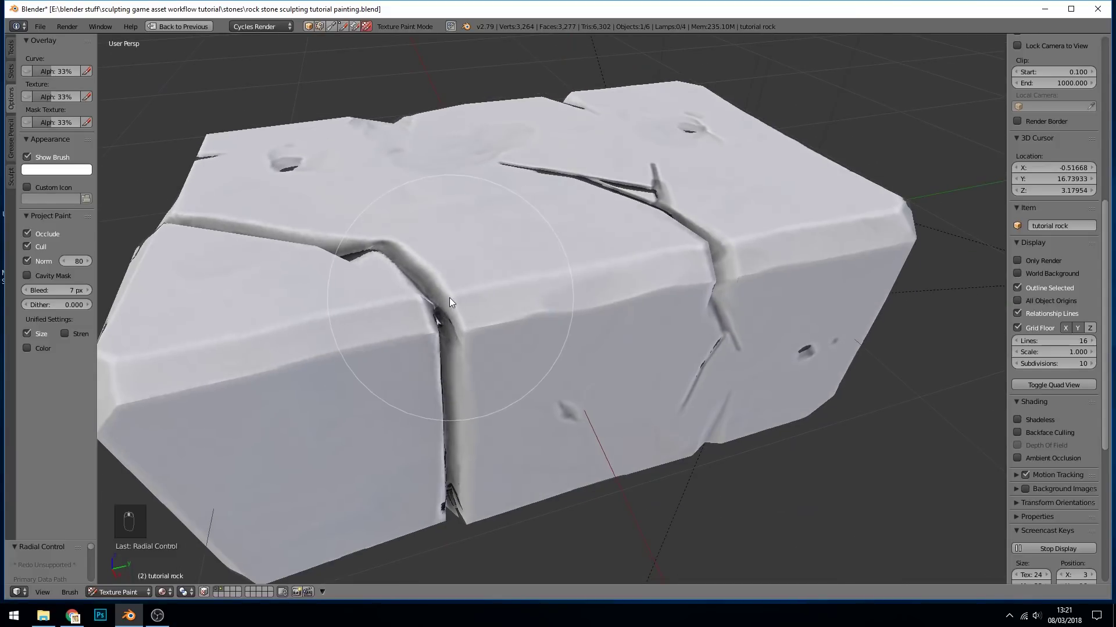
middle_drag(459, 325, 391, 282)
click(27, 246)
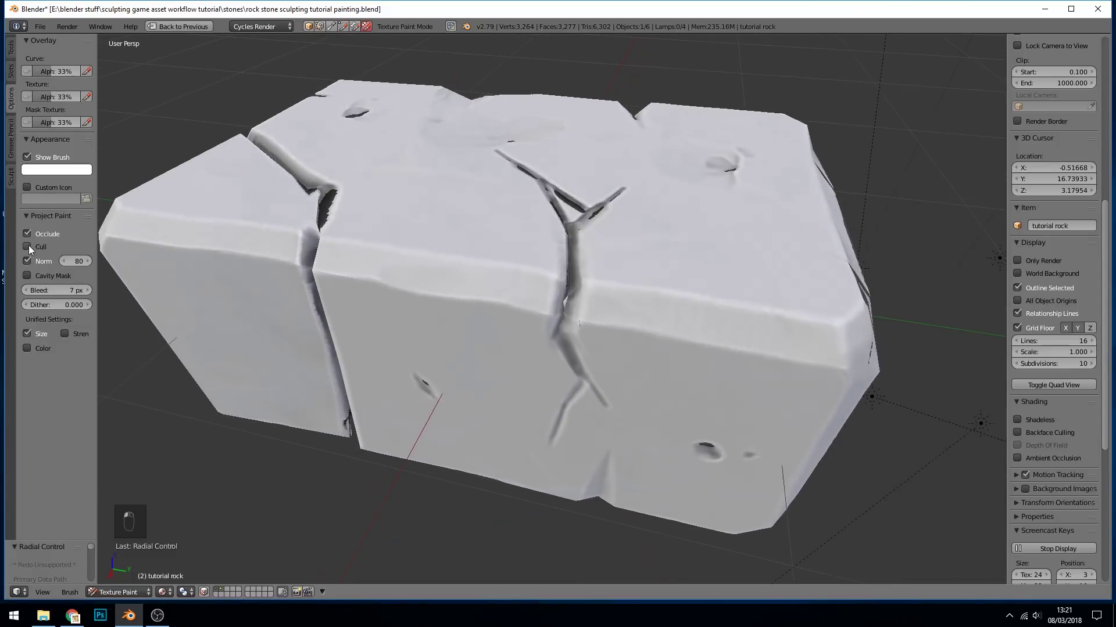
click(27, 261)
mouse_move(348, 270)
middle_down()
mouse_move(466, 249)
mouse_move(426, 269)
mouse_move(448, 259)
mouse_move(402, 344)
middle_up()
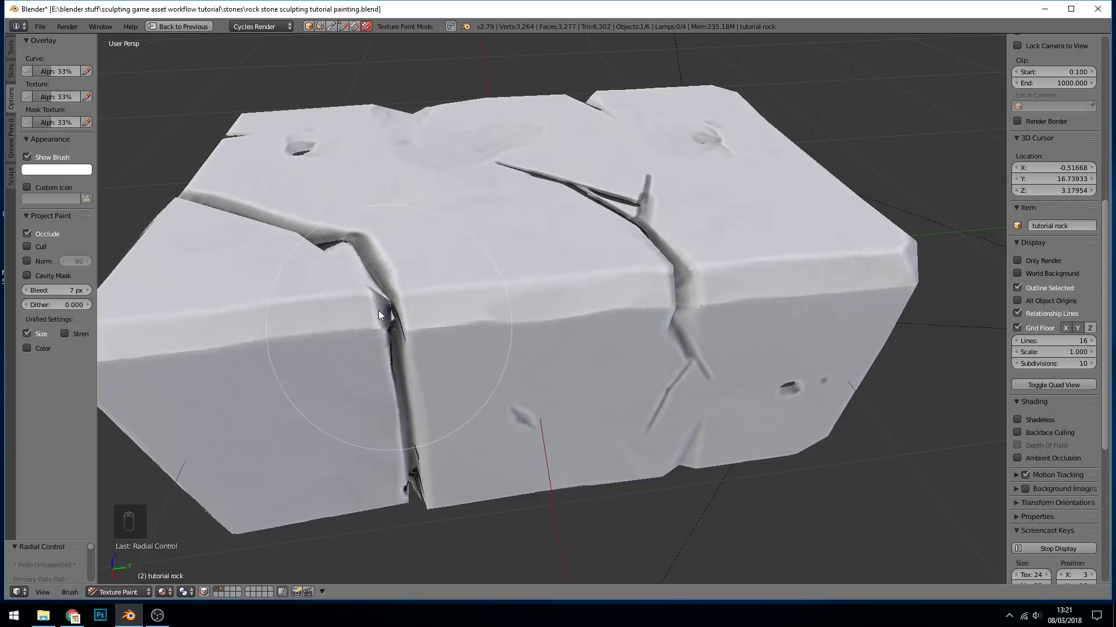
mouse_move(378, 277)
middle_down()
mouse_move(354, 269)
mouse_move(365, 273)
middle_up()
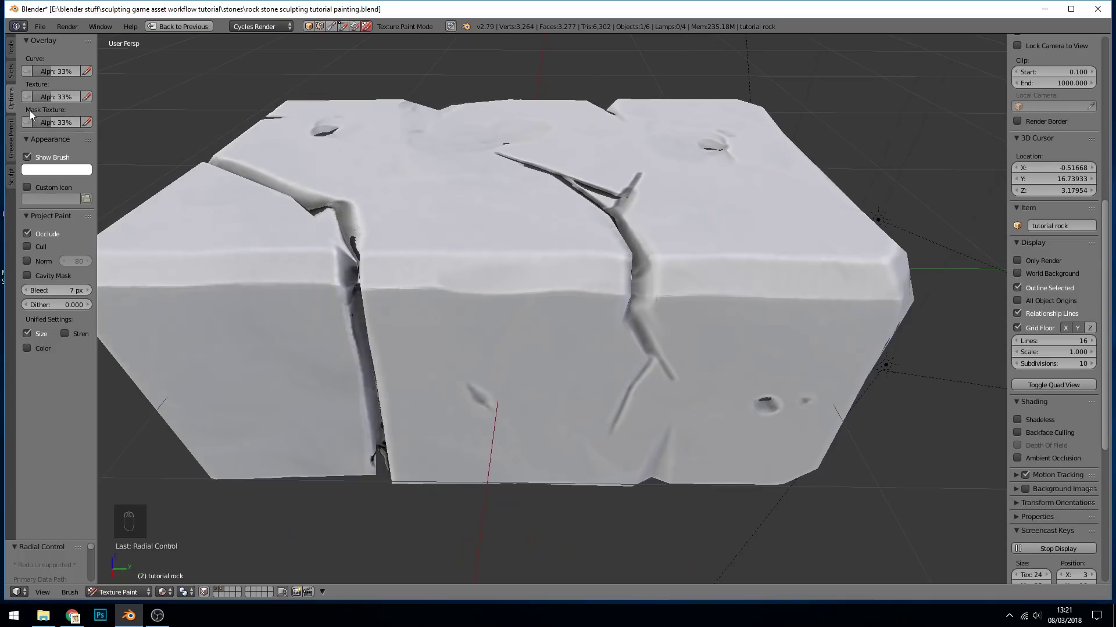
Step: Paint broad pale blue strokes over the rock's top and front faces with the 212 px TexDraw brush
click(10, 52)
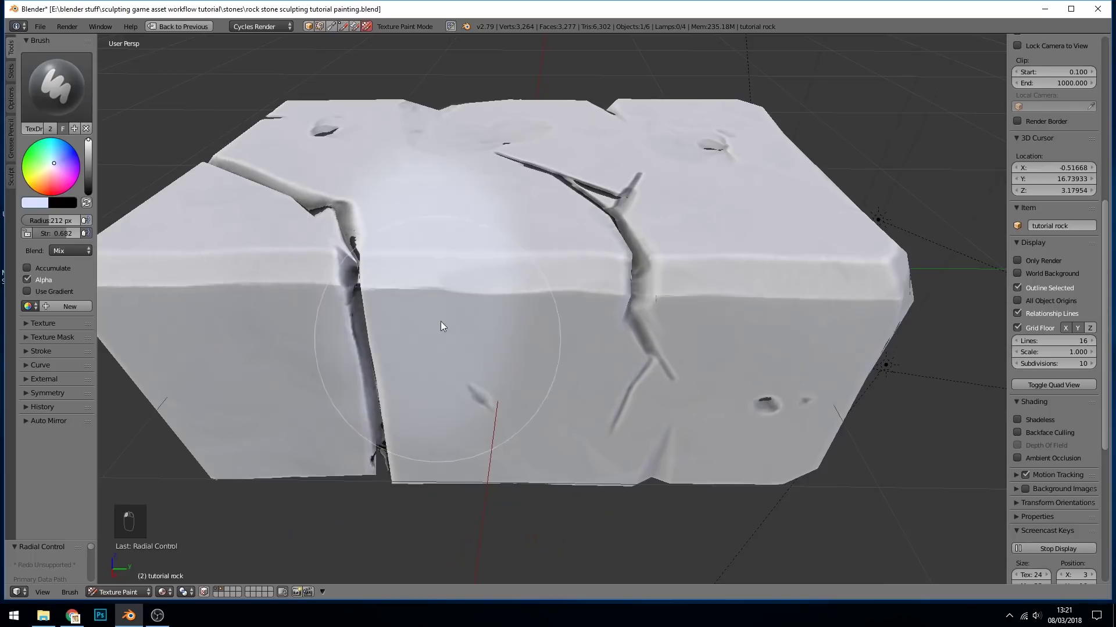
scroll(479, 273, down, 2)
middle_drag(479, 273, 181, 217)
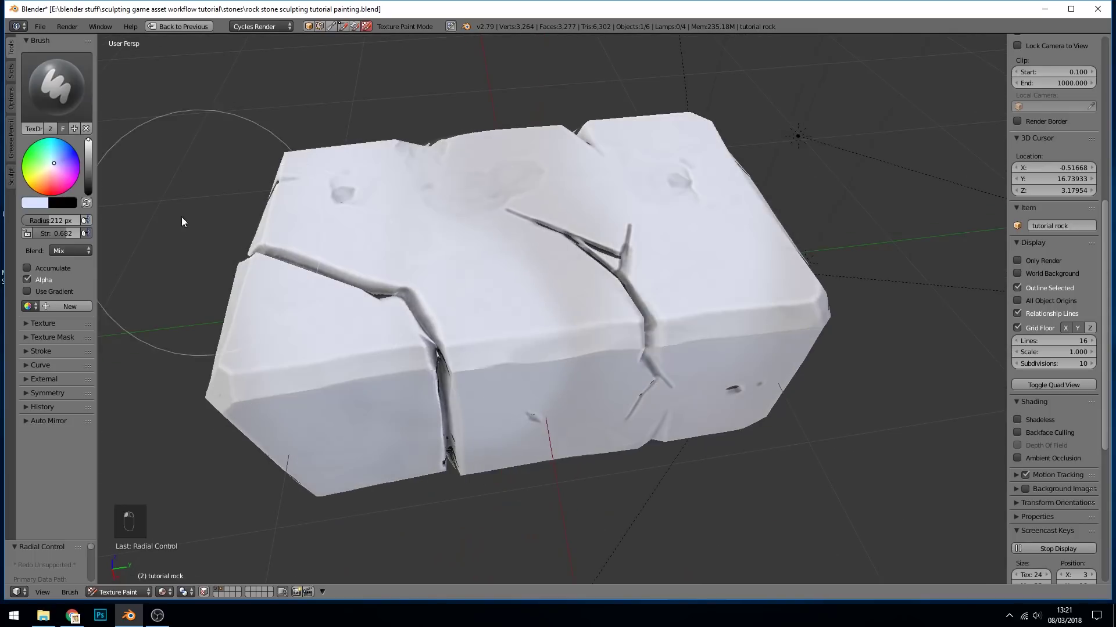
Step: Darken the brush colour and tint the rock with broad, muted pink and olive green patches
click(90, 166)
middle_drag(640, 419, 587, 210)
click(47, 173)
middle_drag(613, 127, 187, 197)
click(37, 170)
mouse_move(601, 378)
middle_down()
mouse_move(591, 228)
mouse_move(567, 227)
mouse_move(546, 294)
middle_up()
scroll(546, 294, down, 5)
scroll(459, 312, up, 3)
middle_drag(458, 312, 510, 299)
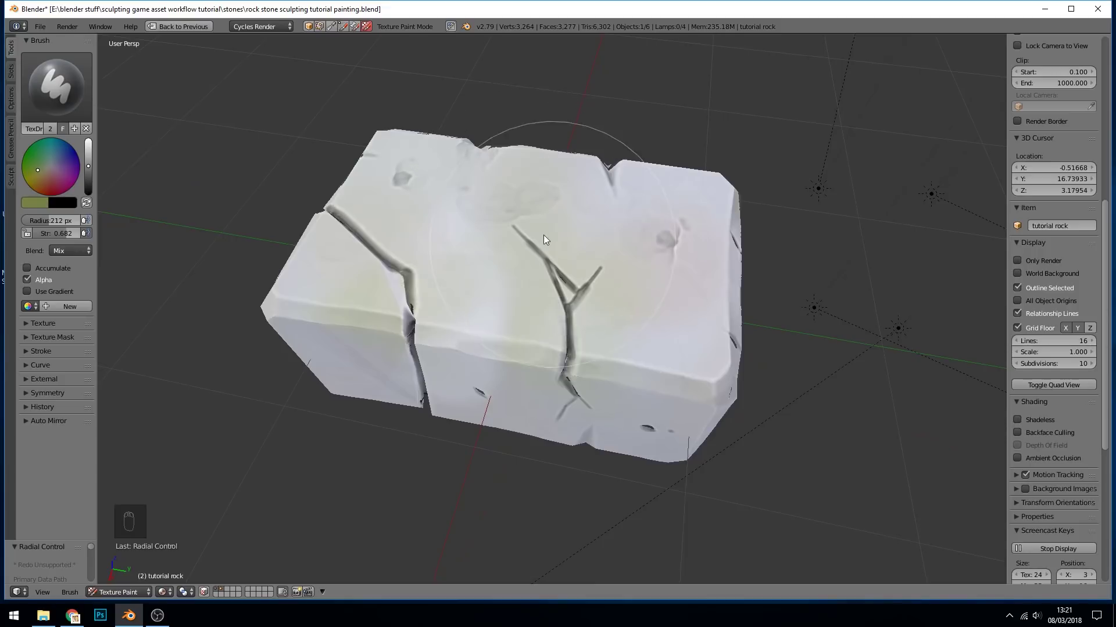
Step: Set the brush radius to 78 px, pick a dark blue-grey, and paint shaded patches over the rock's top and underside
key(f)
click(368, 201)
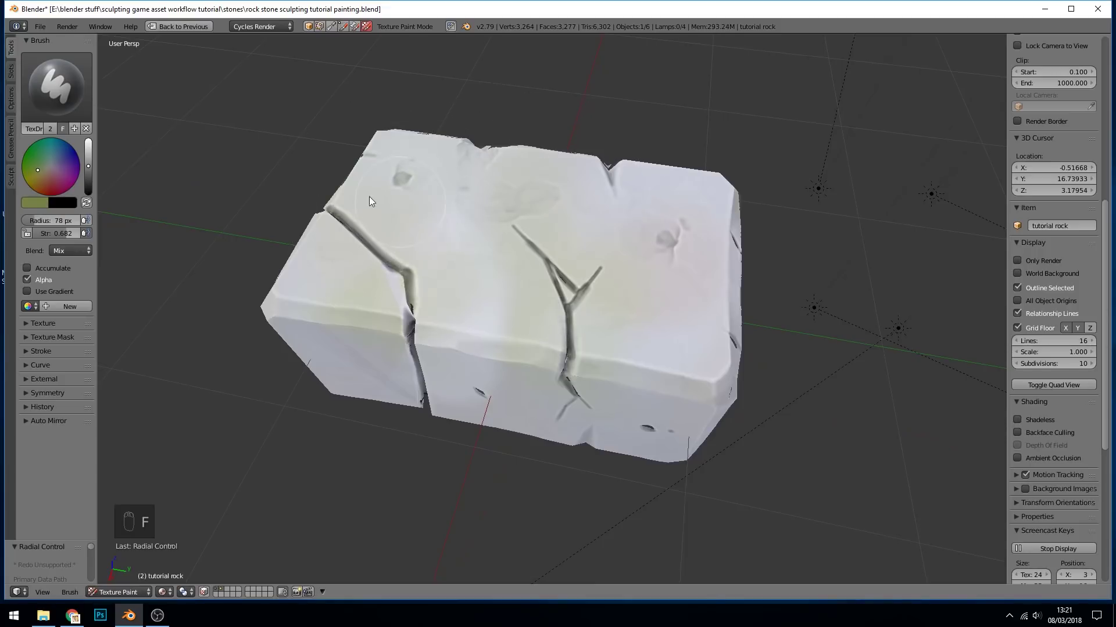
click(53, 164)
click(88, 179)
drag(507, 201, 540, 196)
mouse_move(523, 349)
middle_down()
mouse_move(556, 270)
mouse_move(634, 252)
mouse_move(496, 267)
middle_up()
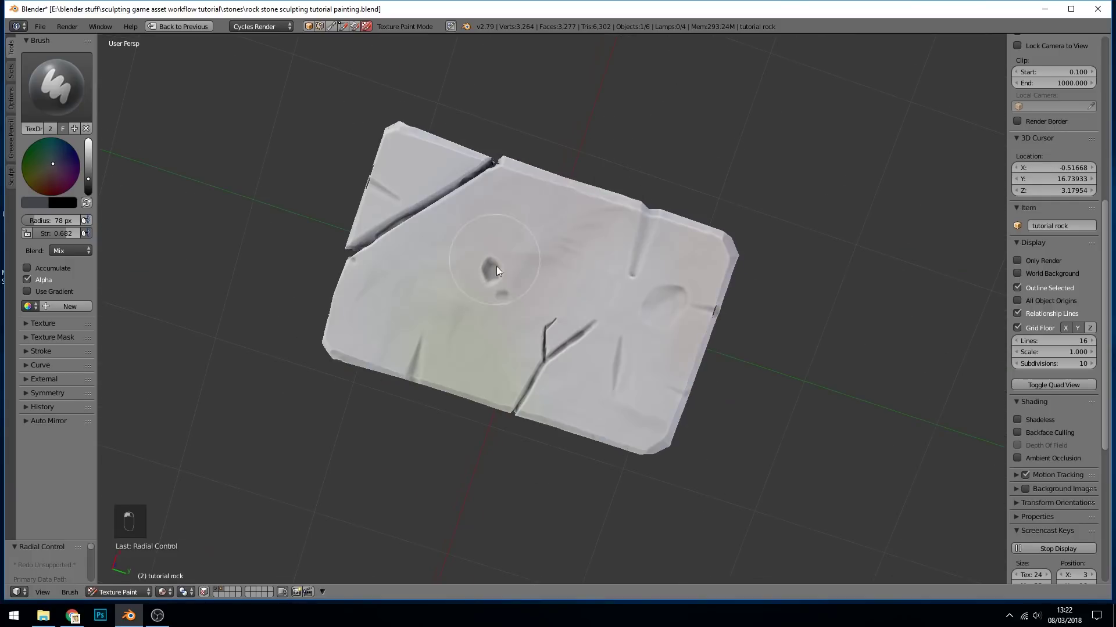
mouse_move(575, 261)
middle_down()
mouse_move(473, 371)
mouse_move(536, 211)
mouse_move(644, 269)
mouse_move(539, 286)
mouse_move(525, 273)
middle_up()
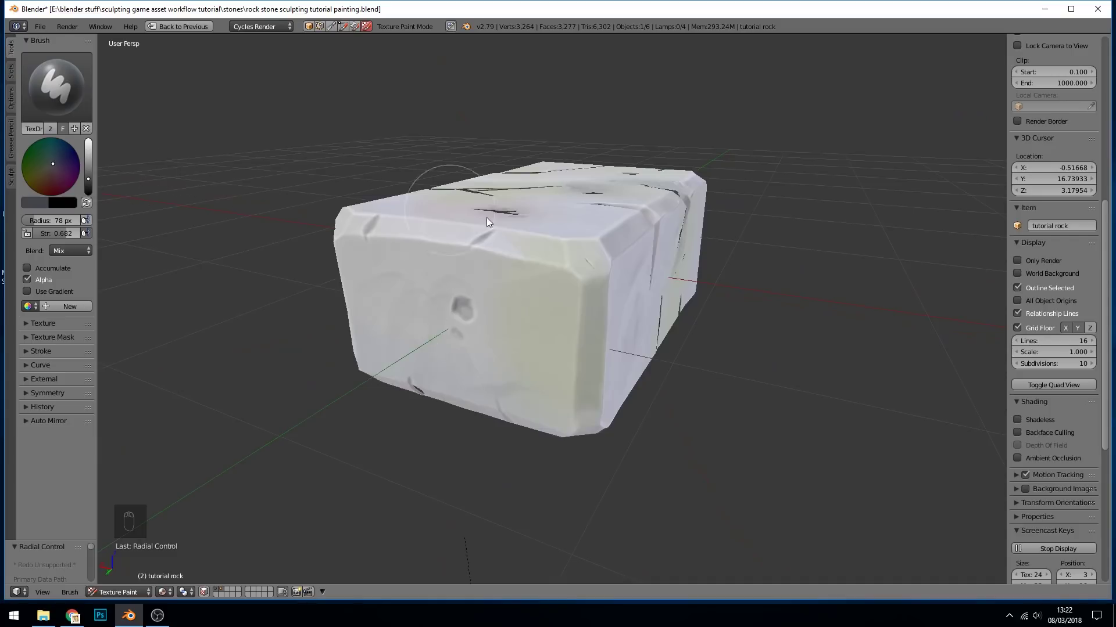
Step: Brighten the brush colour to a near-white pale blue
click(88, 148)
middle_drag(553, 231, 464, 273)
drag(89, 149, 89, 139)
Step: Try pale highlight strokes along the rock's top edge with a smaller brush, and undo them
key(f)
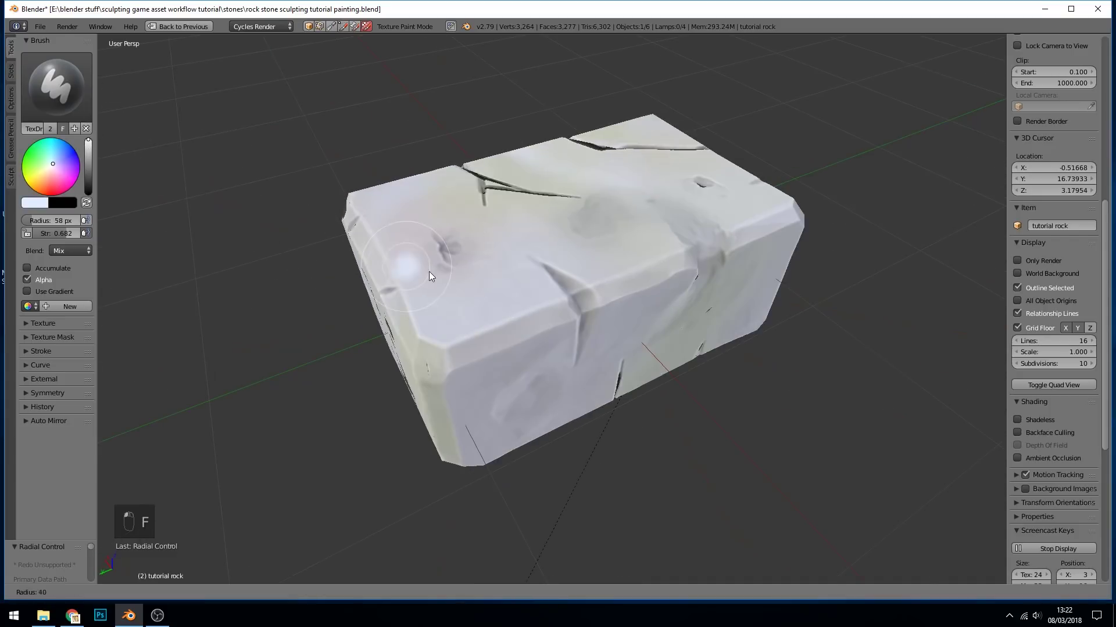
click(429, 271)
middle_drag(430, 270, 504, 264)
drag(504, 264, 503, 285)
mouse_move(503, 284)
middle_down()
mouse_move(612, 235)
mouse_move(534, 360)
mouse_move(560, 223)
mouse_move(593, 278)
middle_up()
key(ctrl+z)
key(ctrl+z)
key(ctrl+z)
key(ctrl+z)
key(ctrl+z)
key(ctrl+z)
Step: Set the brush radius to 12 px and paint thin pale highlights along the rock's bevelled edges
key(f)
click(537, 277)
drag(538, 276, 563, 269)
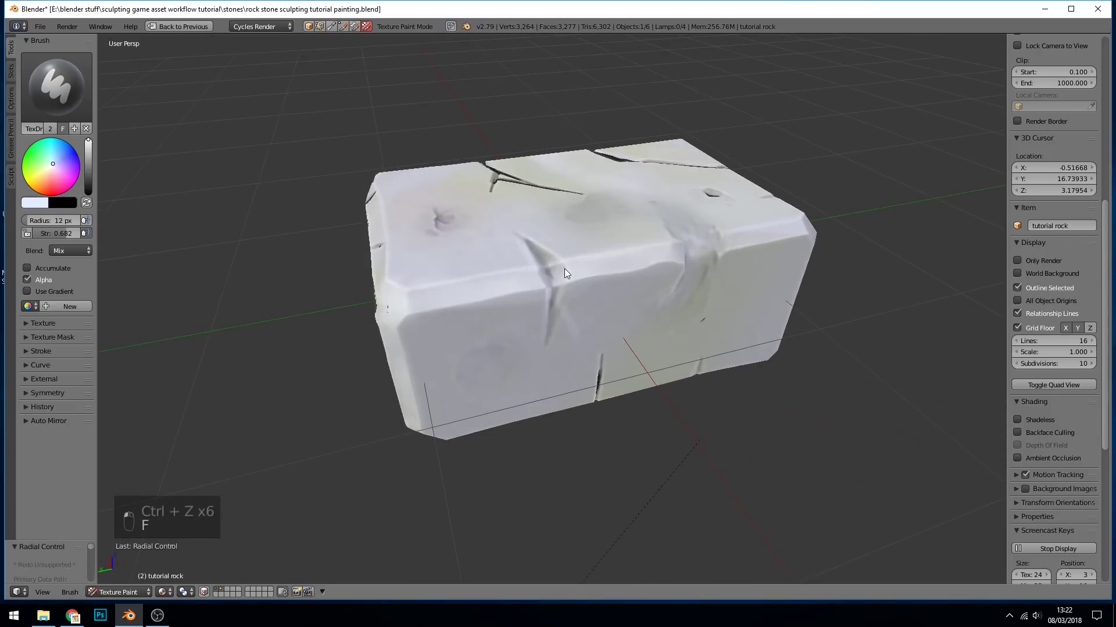
key(ctrl+z)
middle_drag(563, 268, 519, 232)
mouse_move(592, 224)
middle_down()
mouse_move(528, 253)
mouse_move(610, 295)
mouse_move(605, 409)
middle_up()
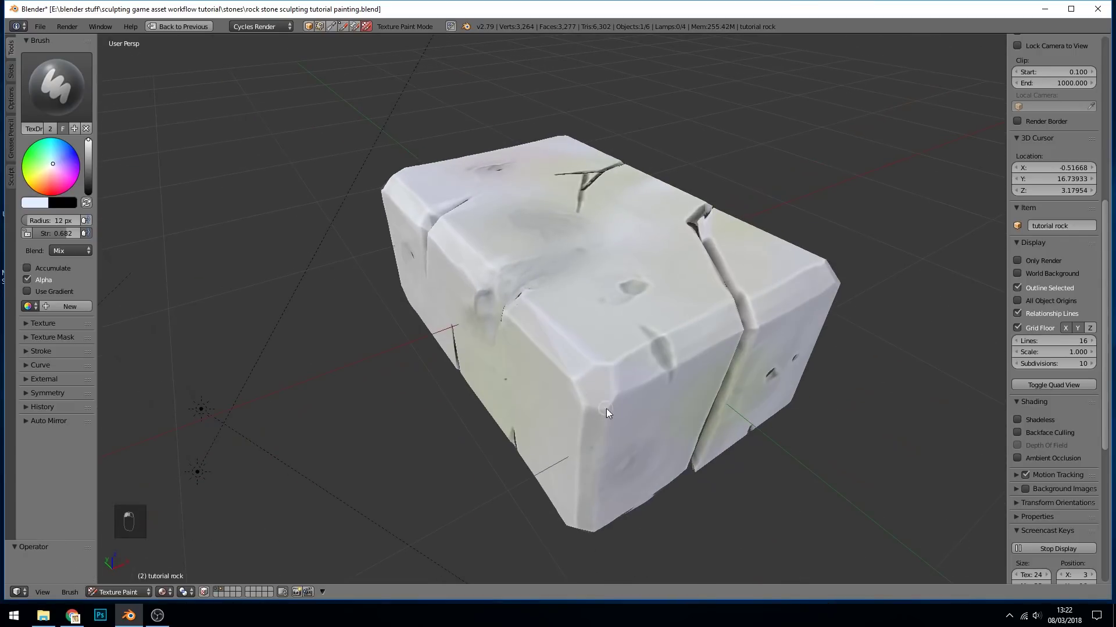
Step: Lower the brush strength to 0.463 and paint softer highlights around the rock's end face and crack edges
middle_drag(441, 325, 491, 332)
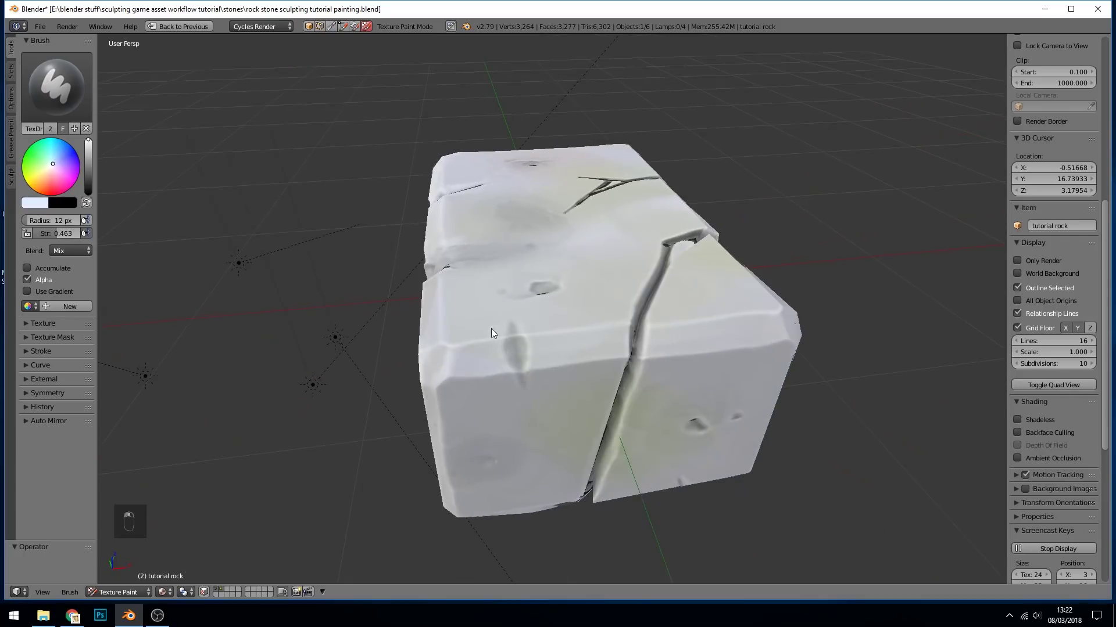
middle_drag(634, 353, 554, 358)
middle_drag(554, 338, 567, 385)
scroll(586, 283, down, 4)
middle_drag(587, 284, 621, 232)
Step: Restore the multi-area layout and examine the painted rock alongside its material nodes
key(shift+space)
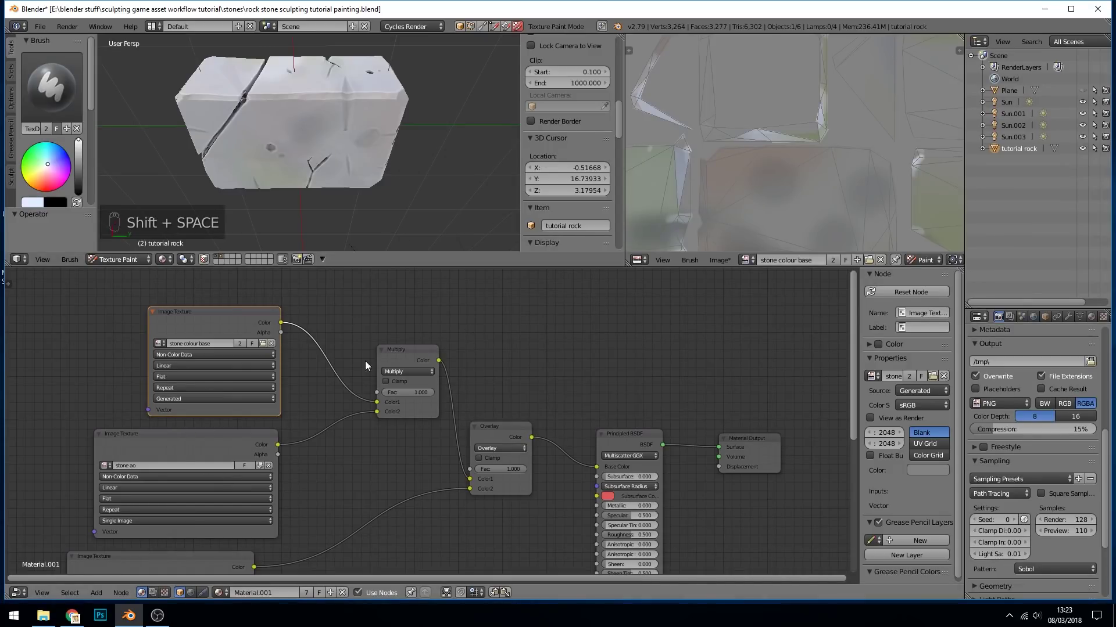
scroll(324, 468, down, 2)
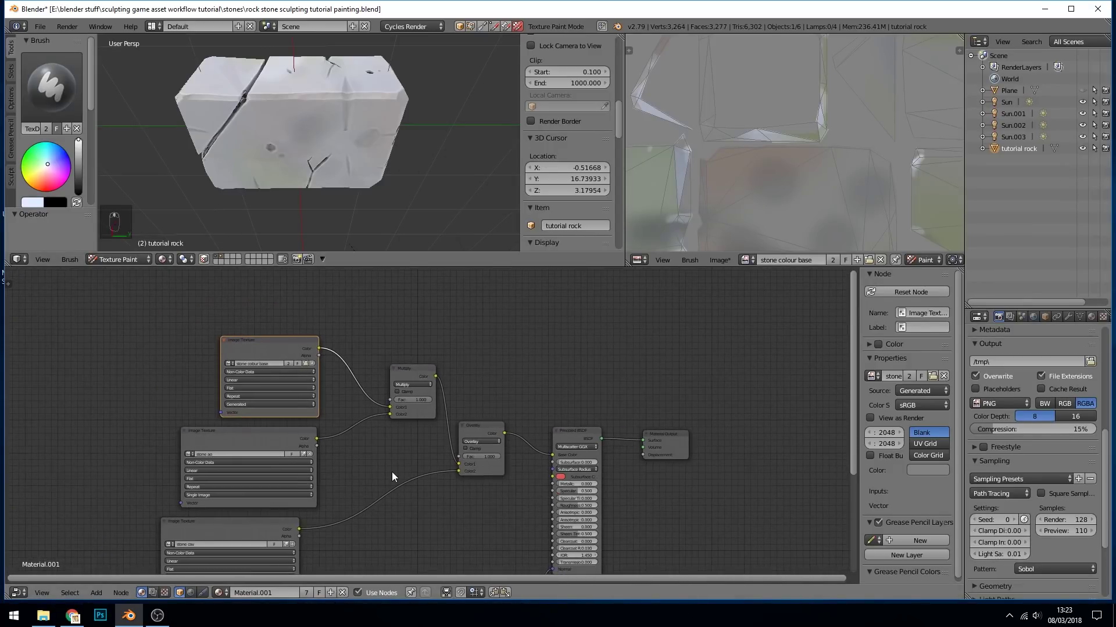
middle_drag(424, 153, 377, 280)
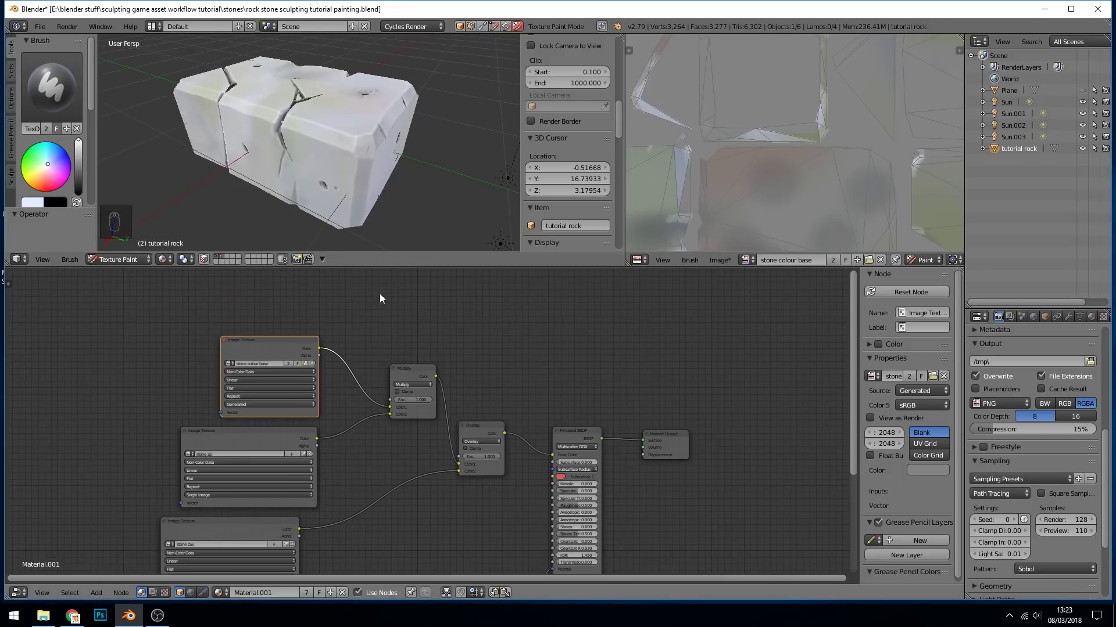
scroll(375, 137, up, 3)
scroll(427, 187, down, 5)
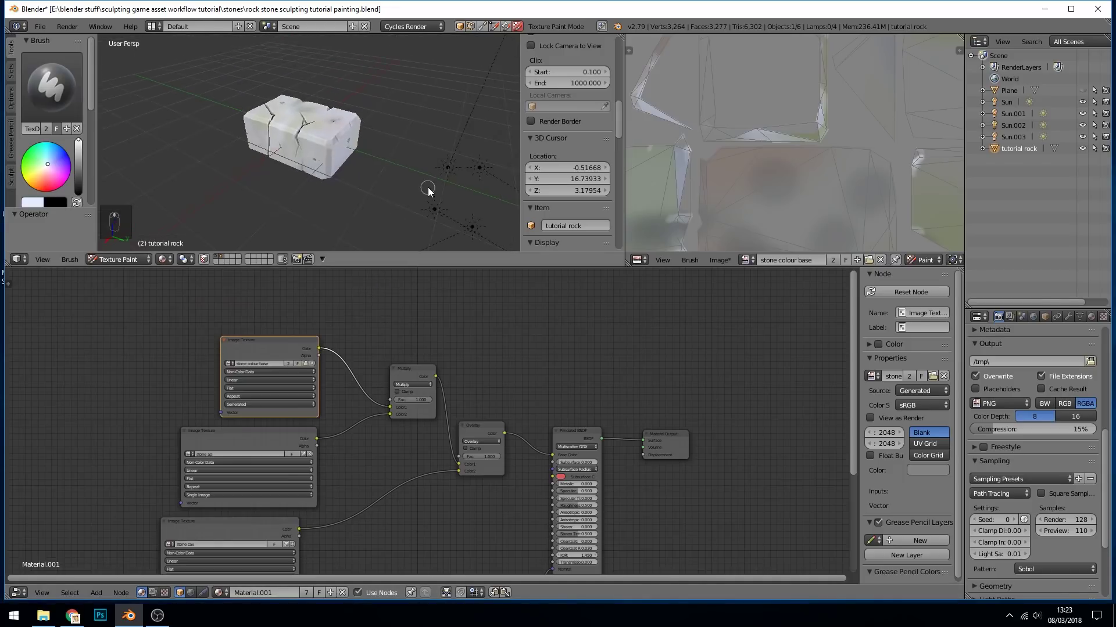
scroll(375, 132, up, 8)
mouse_move(386, 165)
middle_down()
mouse_move(426, 139)
mouse_move(406, 119)
middle_up()
Step: Pick a pink brush colour, enlarge the brush, and add a faint tint to the rock's top
click(52, 180)
key(f)
click(297, 135)
scroll(283, 197, down, 4)
mouse_move(283, 204)
middle_down()
mouse_move(341, 156)
mouse_move(263, 228)
mouse_move(413, 166)
mouse_move(453, 169)
middle_up()
scroll(454, 168, up, 4)
Step: Preview the material's nodes, return the output to the Principled BSDF, and switch the 3D view to Rendered shading
ctrl+shift+click(581, 434)
ctrl+shift+click(254, 338)
ctrl+shift+click(559, 434)
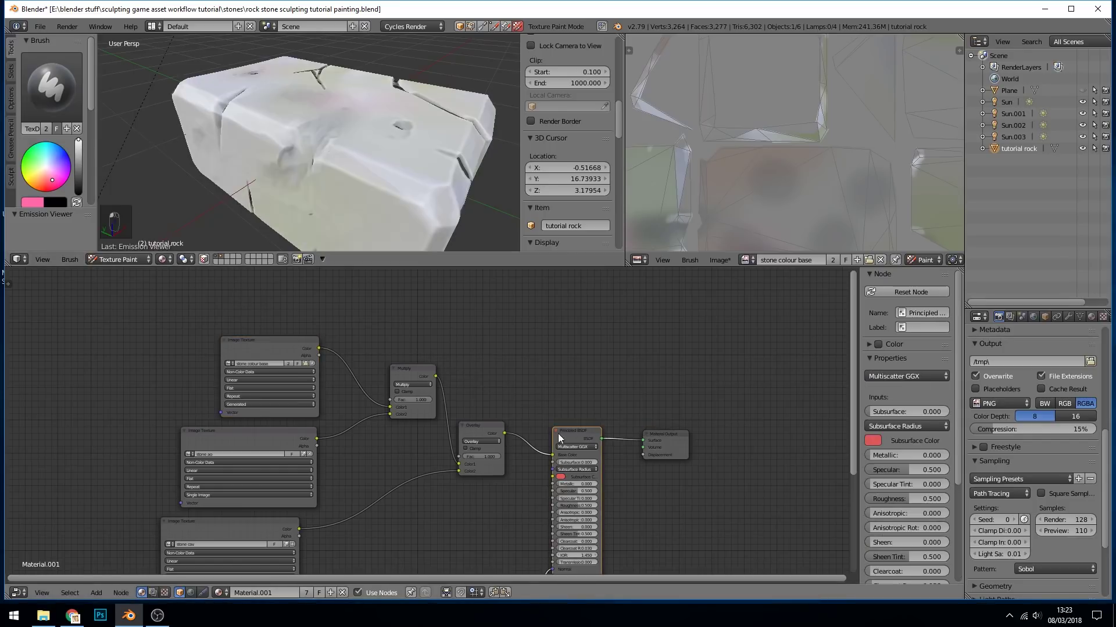
click(166, 260)
click(193, 182)
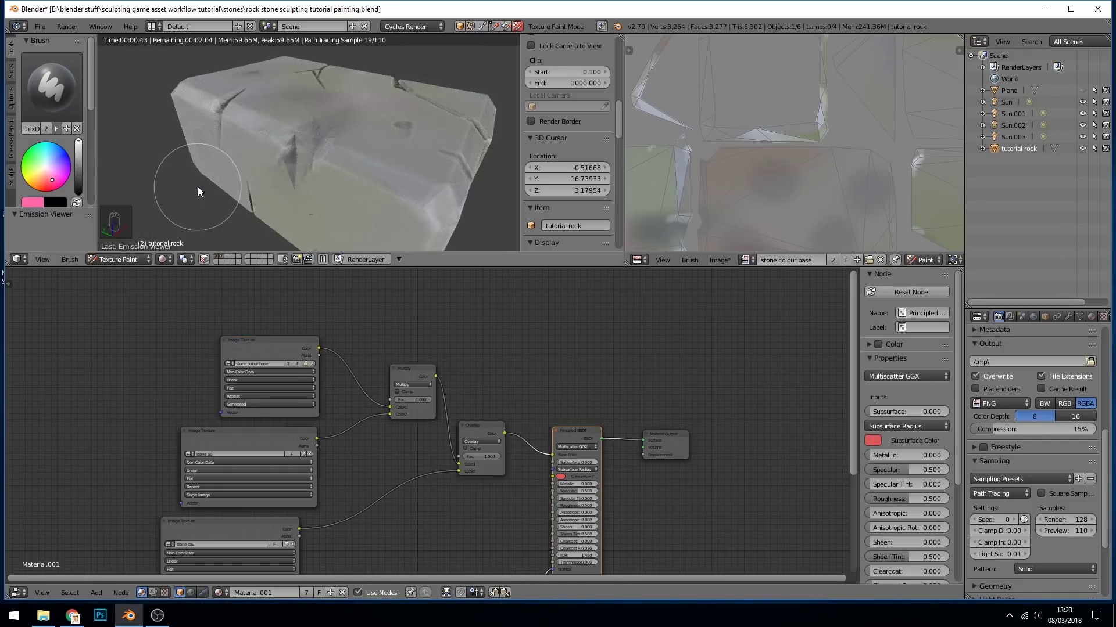
Step: Examine the painted rock from several angles and distances in the Cycles rendered view
scroll(273, 145, down, 4)
mouse_move(275, 146)
middle_down()
mouse_move(401, 168)
mouse_move(362, 172)
mouse_move(403, 151)
mouse_move(339, 135)
middle_up()
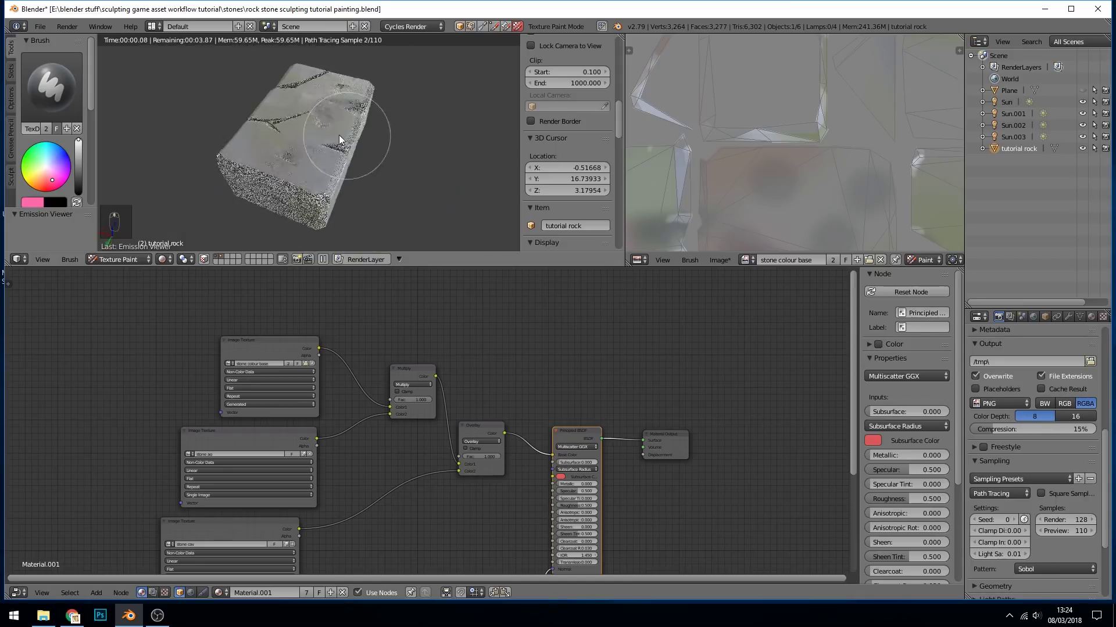
scroll(412, 122, up, 3)
scroll(405, 158, down, 2)
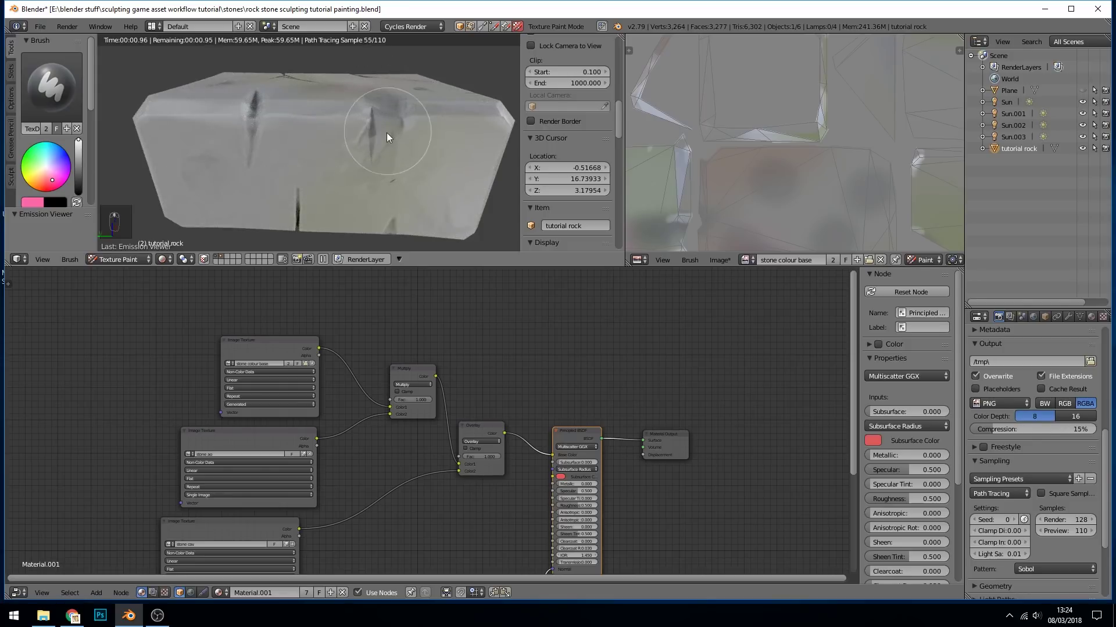
mouse_move(366, 170)
middle_down()
mouse_move(337, 148)
mouse_move(383, 160)
middle_up()
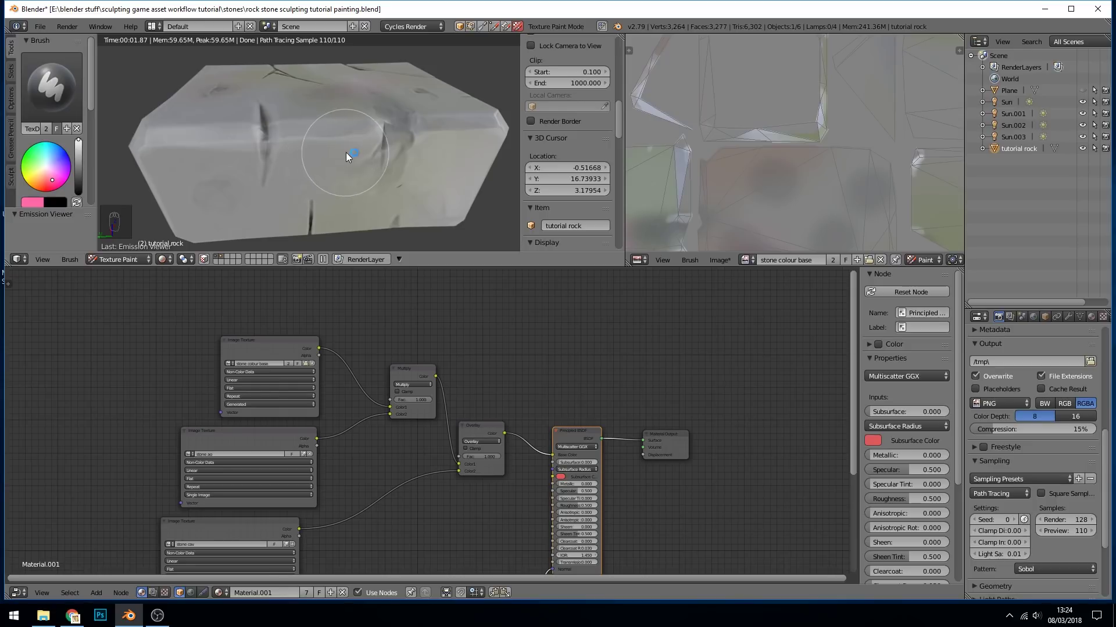
middle_drag(354, 154, 424, 149)
scroll(424, 151, down, 5)
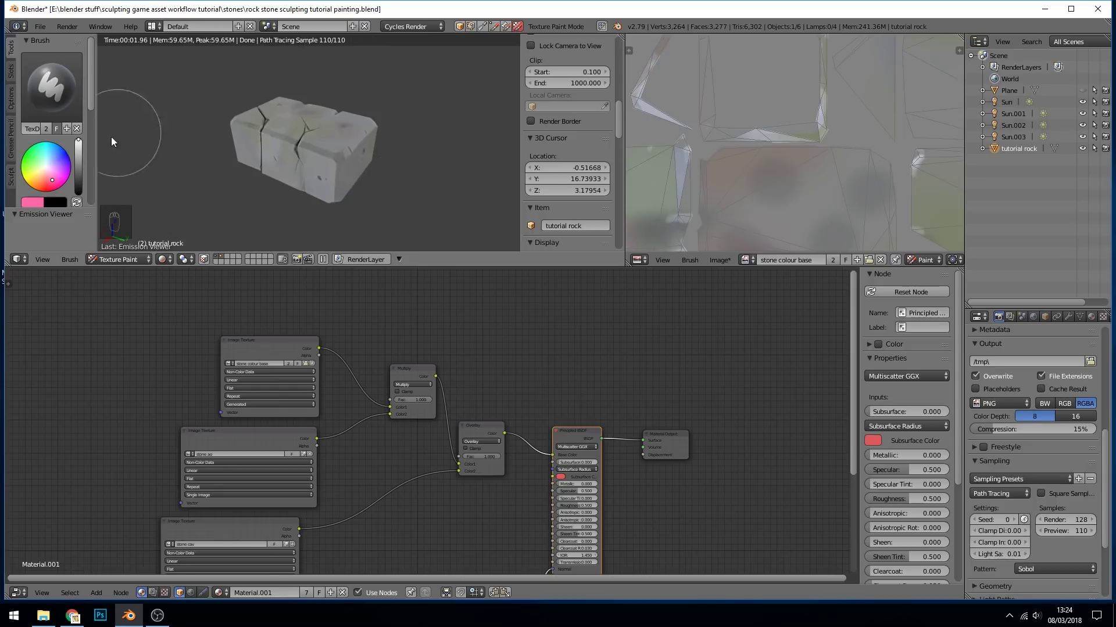
scroll(231, 228, up, 4)
Step: Return the 3D view to Material shading and make the stone colour base texture node active
click(168, 259)
click(194, 193)
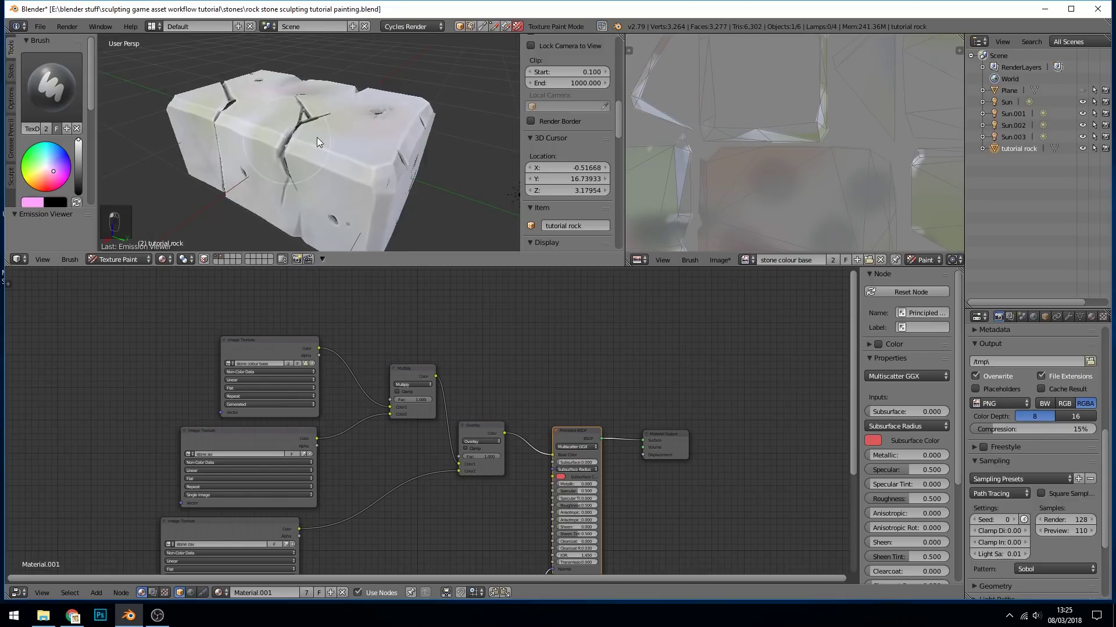
click(273, 344)
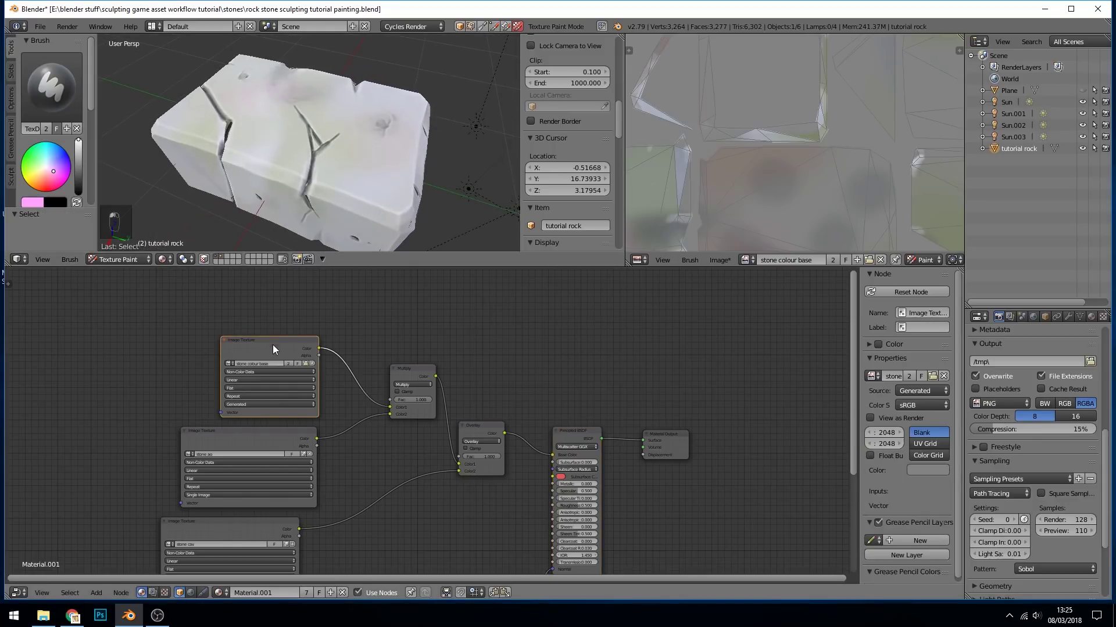
scroll(372, 165, down, 2)
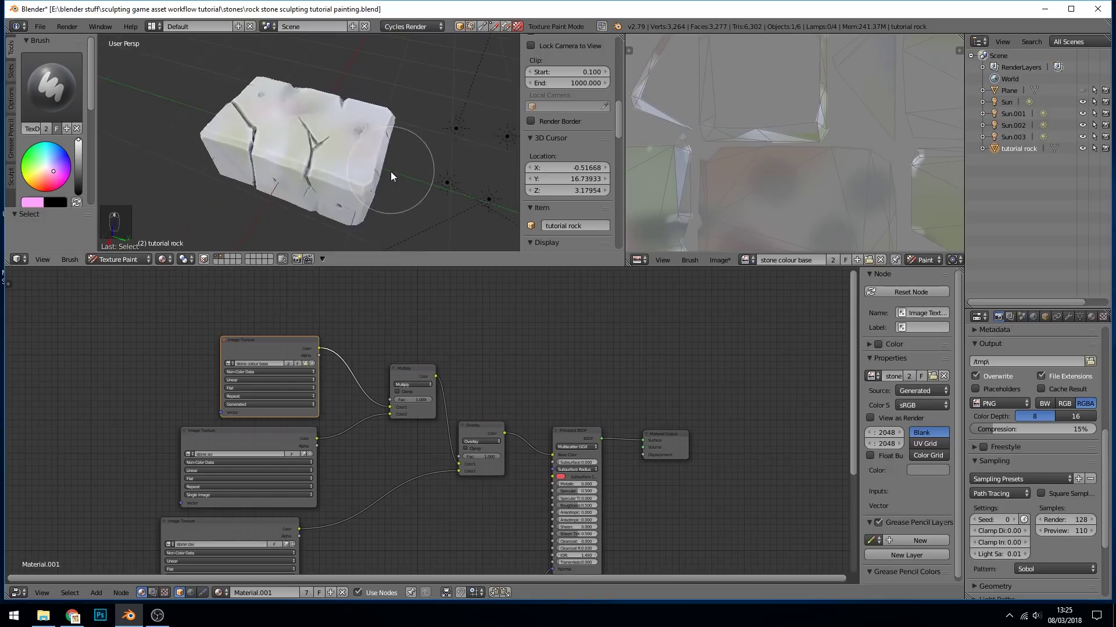
scroll(388, 128, up, 3)
Step: Shrink the brush and paint light pink and darker violet-blue stripes across the rock
key(f)
click(381, 128)
middle_drag(381, 128, 379, 92)
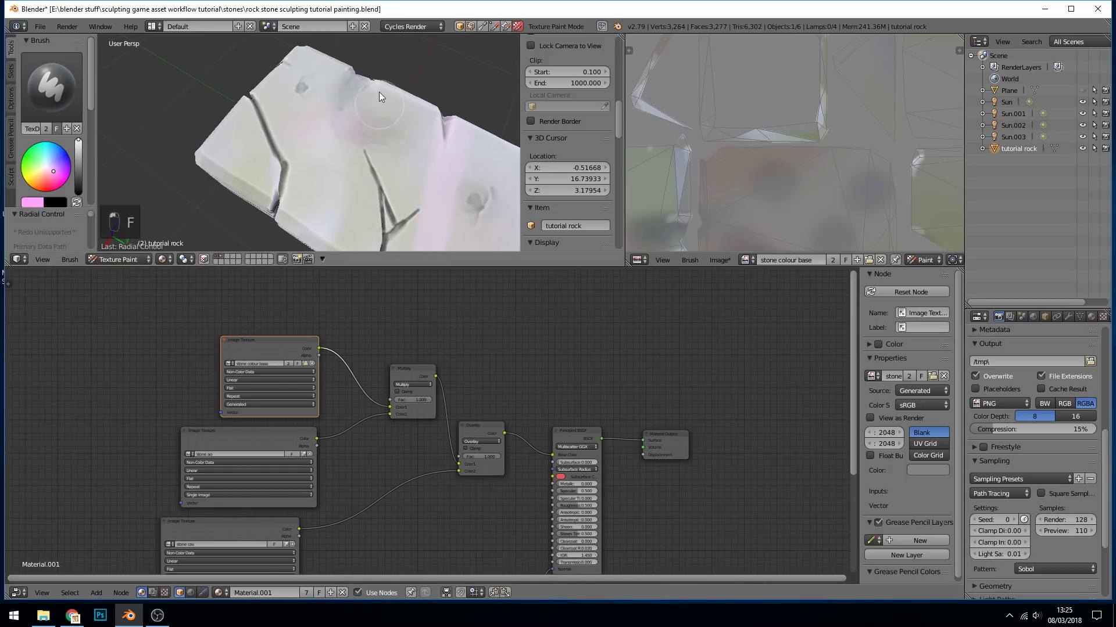
click(55, 164)
drag(55, 163, 56, 162)
mouse_move(356, 74)
mouse_down()
mouse_move(279, 277)
mouse_move(291, 233)
mouse_up()
click(78, 167)
mouse_move(279, 233)
middle_down()
mouse_move(325, 102)
mouse_move(344, 124)
middle_up()
Step: Pick a deep magenta brush colour and paint more stripes across the rock's top and front face
click(59, 188)
drag(369, 58, 325, 186)
drag(296, 46, 250, 140)
middle_drag(271, 109, 325, 110)
drag(317, 81, 252, 214)
middle_drag(252, 219, 305, 134)
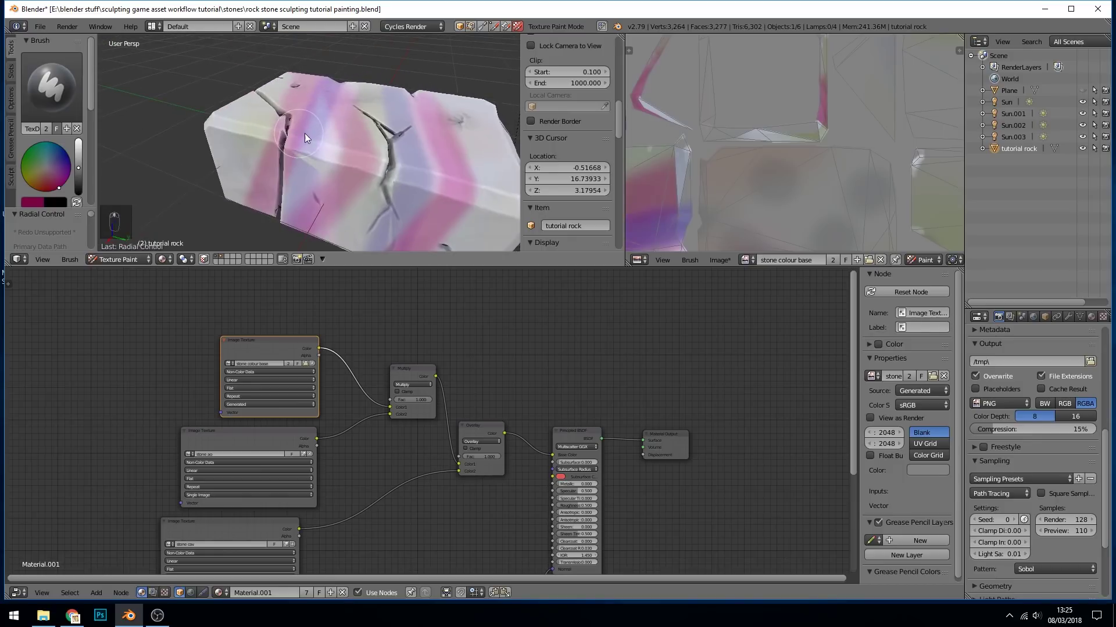
Step: Switch to the Smear brush and blend the coloured stripes on the rock's top face
scroll(304, 133, down, 5)
mouse_move(353, 169)
middle_down()
mouse_move(360, 181)
mouse_move(235, 166)
middle_up()
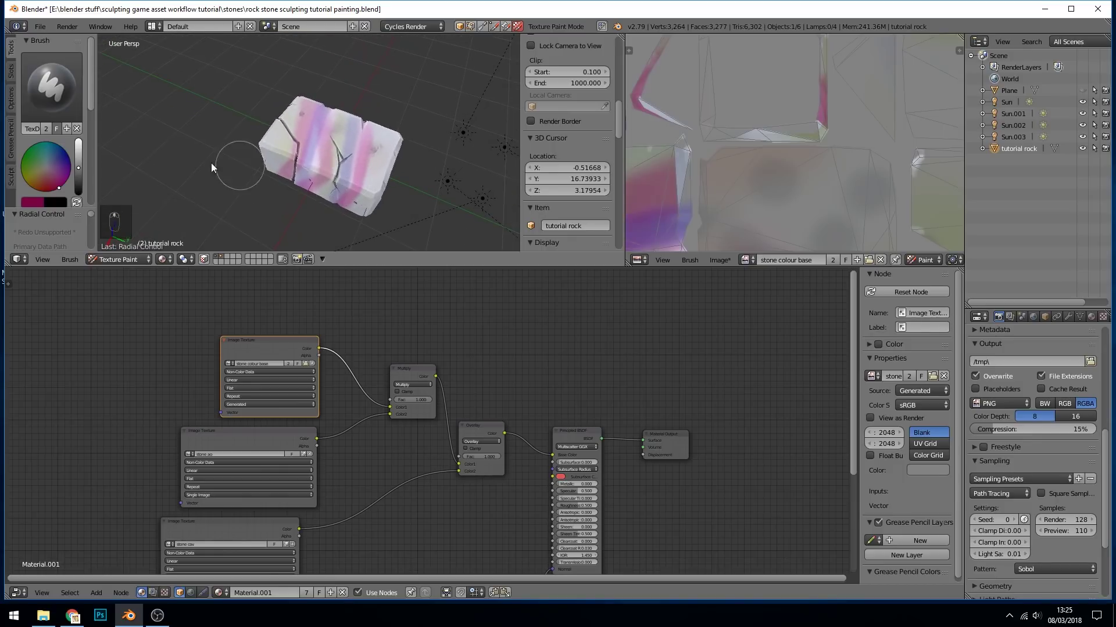
click(51, 87)
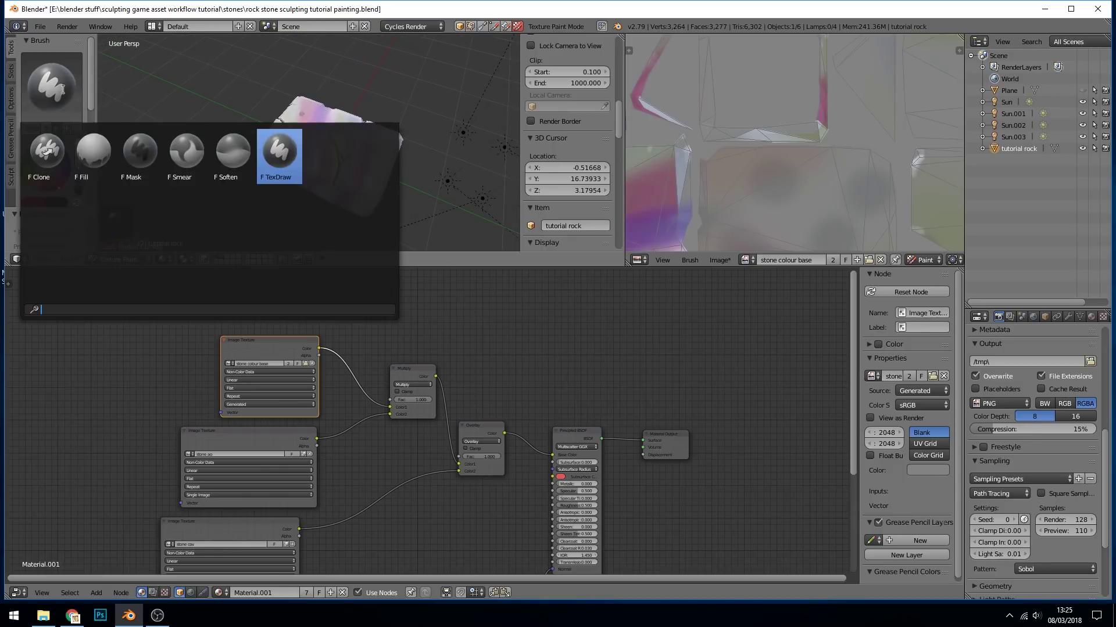
click(187, 159)
scroll(346, 145, up, 4)
mouse_move(342, 122)
middle_down()
mouse_move(340, 135)
mouse_move(344, 126)
middle_up()
mouse_move(343, 125)
mouse_down()
mouse_move(294, 162)
mouse_move(316, 79)
mouse_move(291, 171)
mouse_move(326, 99)
mouse_up()
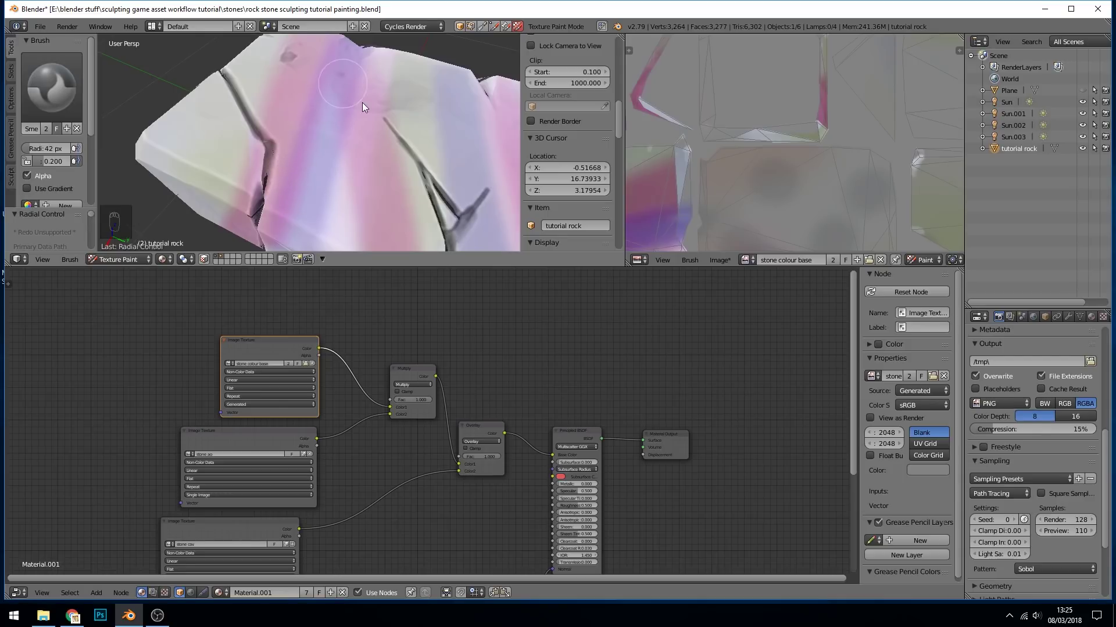
Step: Smear the stripe colours across the rock's bevelled front edge beside the large crack
mouse_move(238, 175)
middle_down()
mouse_move(315, 124)
mouse_move(323, 102)
middle_up()
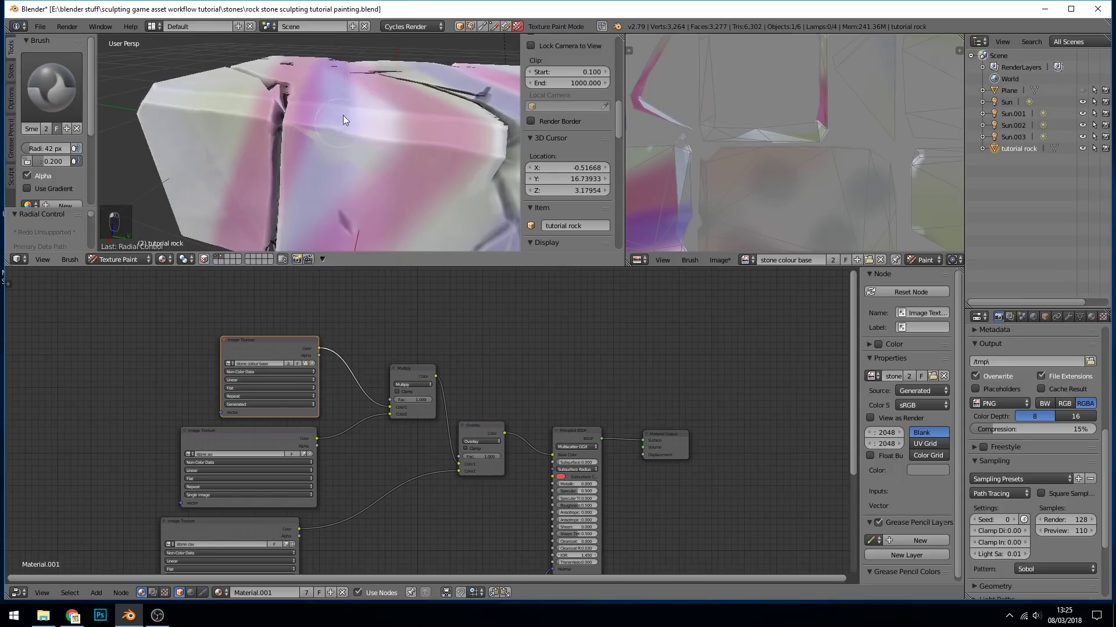
middle_drag(329, 155, 320, 107)
scroll(358, 141, up, 3)
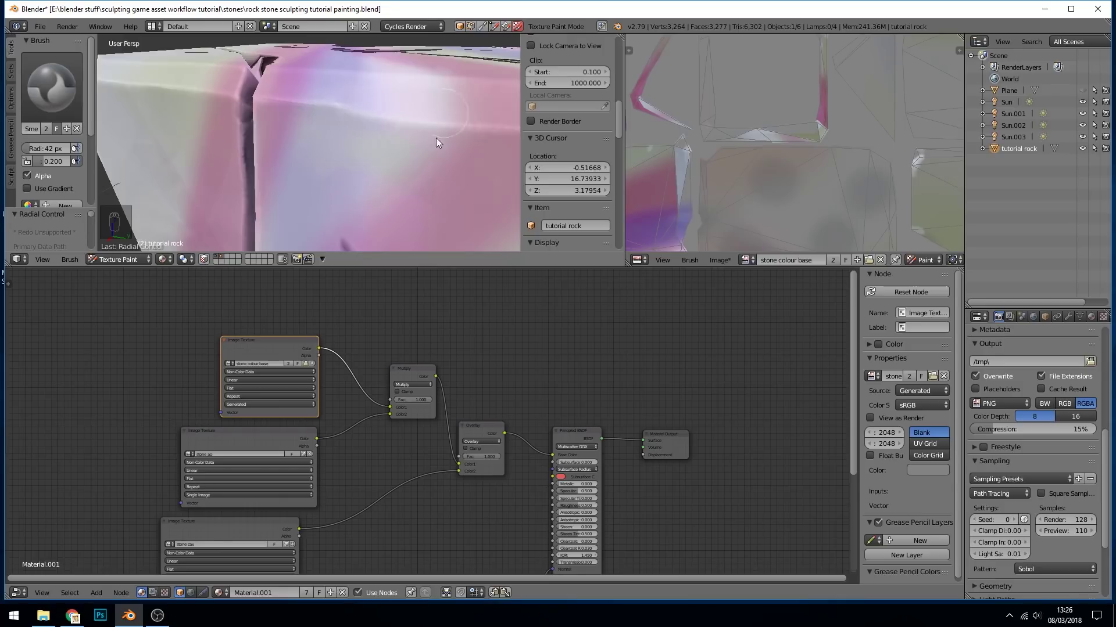
Step: Undo the coloured stripes and smears painted on the rock, back to the plain stone colouring
middle_drag(436, 139, 358, 214)
scroll(338, 124, down, 8)
middle_drag(358, 163, 396, 163)
key(ctrl+z)
key(ctrl+z)
key(ctrl+z)
key(ctrl+z)
key(ctrl+z)
key(ctrl+z)
key(ctrl+z)
key(ctrl+z)
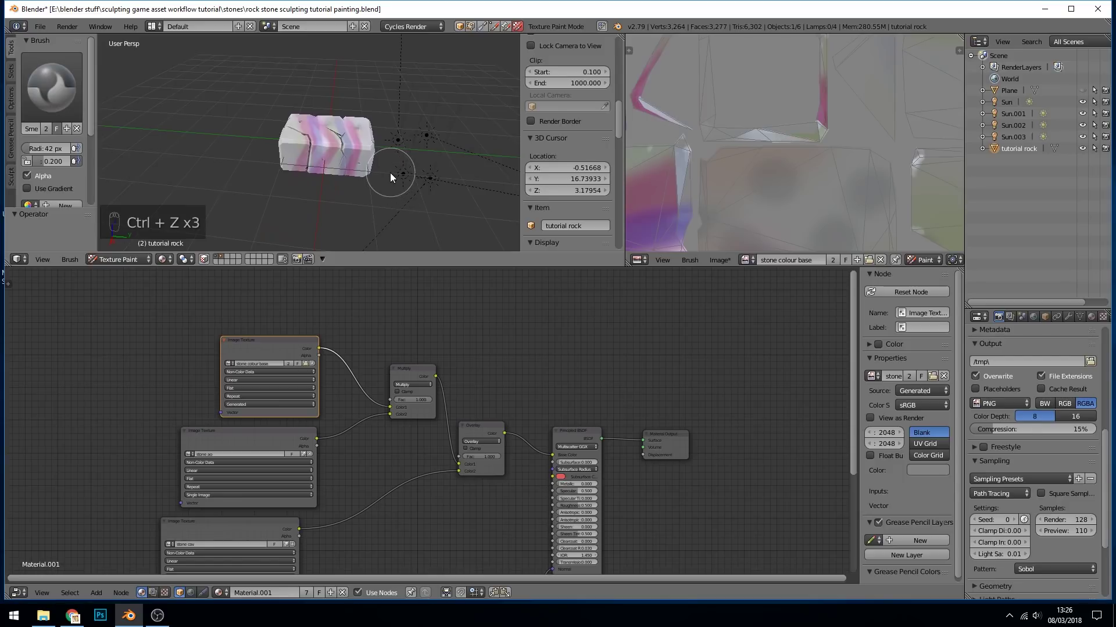
key(ctrl+z)
key(ctrl+z)
key(ctrl+z)
key(ctrl+z)
key(ctrl+z)
key(ctrl+z)
key(ctrl+z)
key(ctrl+z)
key(ctrl+z)
key(ctrl+z)
key(ctrl+z)
key(ctrl+z)
key(ctrl+z)
key(ctrl+z)
key(ctrl+z)
key(ctrl+z)
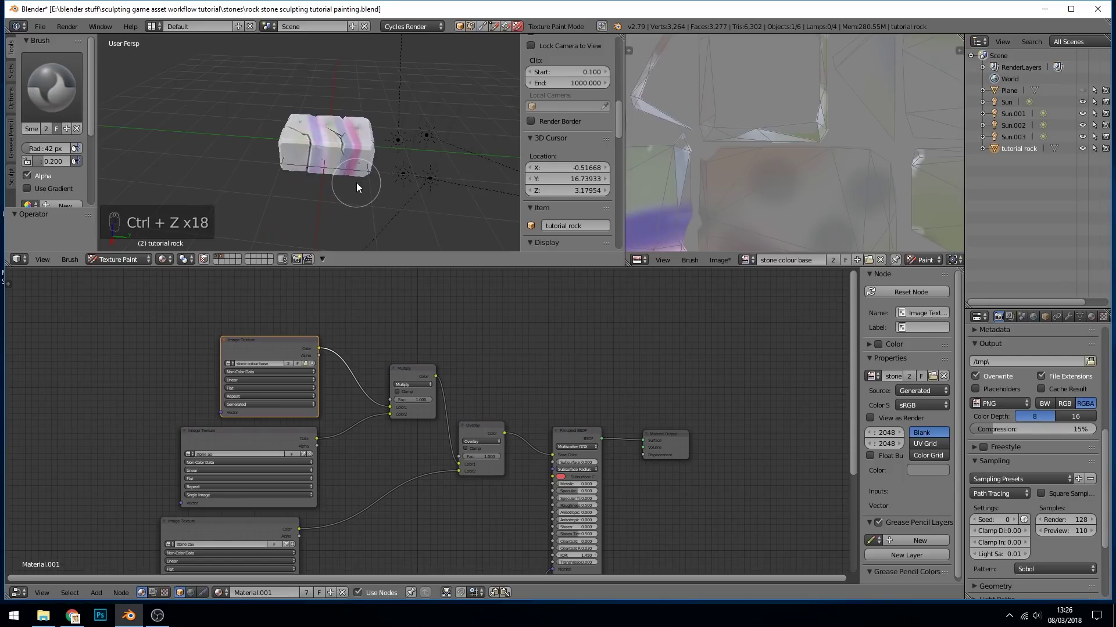
key(ctrl+z)
key(ctrl+z)
key(ctrl+z)
key(ctrl+z)
key(ctrl+z)
key(ctrl+z)
key(ctrl+z)
key(ctrl+z)
key(ctrl+z)
key(ctrl+z)
key(ctrl+z)
key(ctrl+z)
key(ctrl+z)
key(ctrl+z)
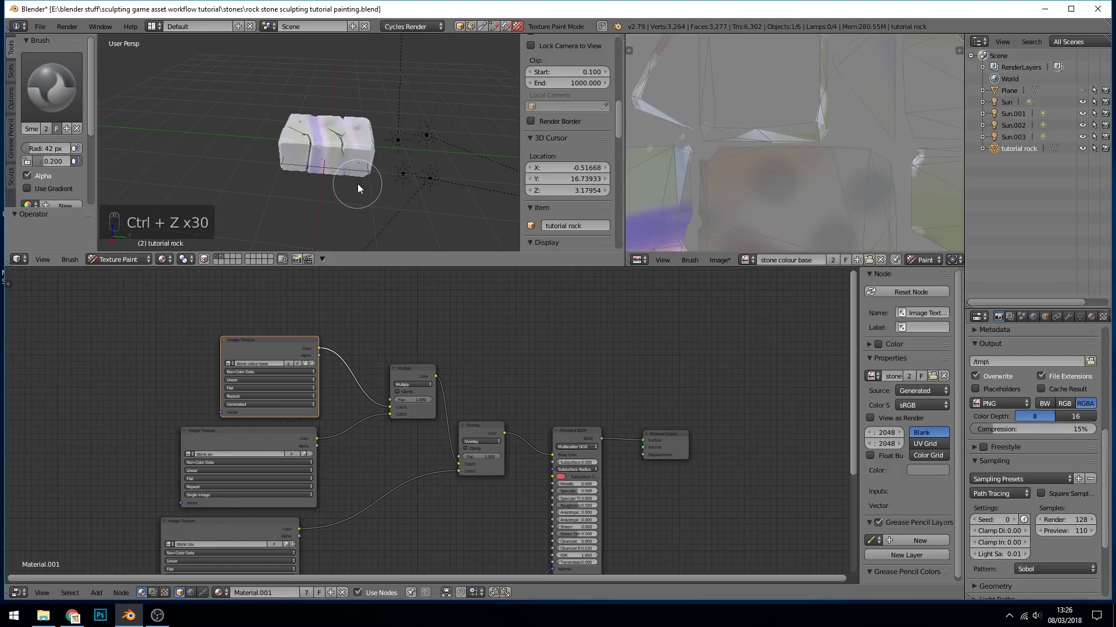
key(ctrl+z)
key(ctrl+z)
key(ctrl+z)
key(ctrl+z)
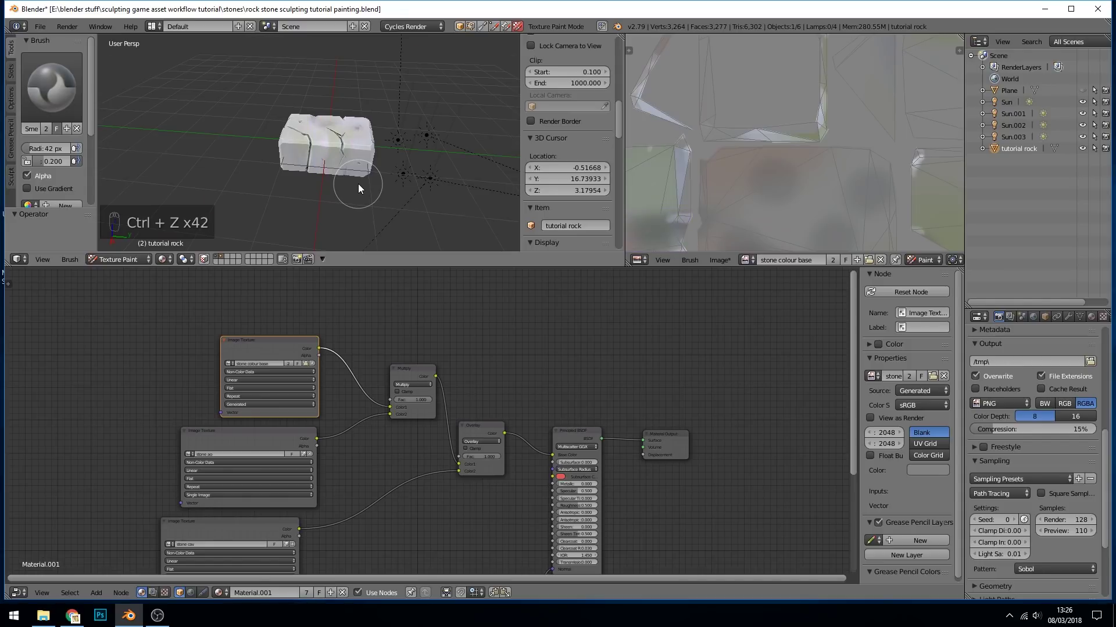
Step: Switch the paint brush from Smear to TexDraw and enlarge the 3D viewport and image editor vertically
scroll(358, 184, up, 5)
middle_drag(354, 155, 359, 183)
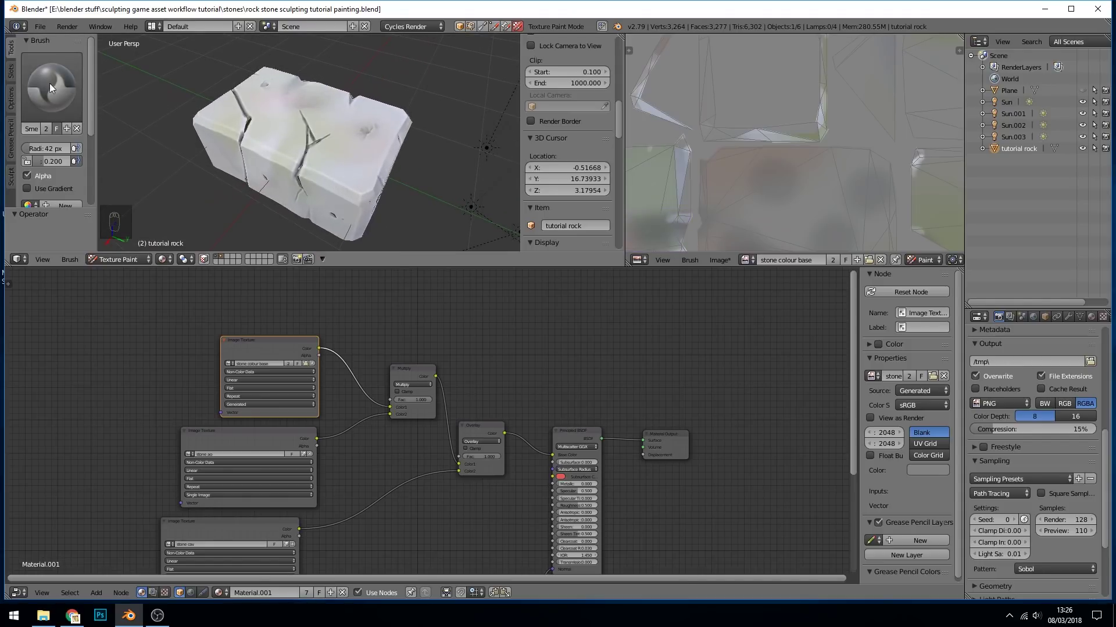
click(51, 86)
click(287, 154)
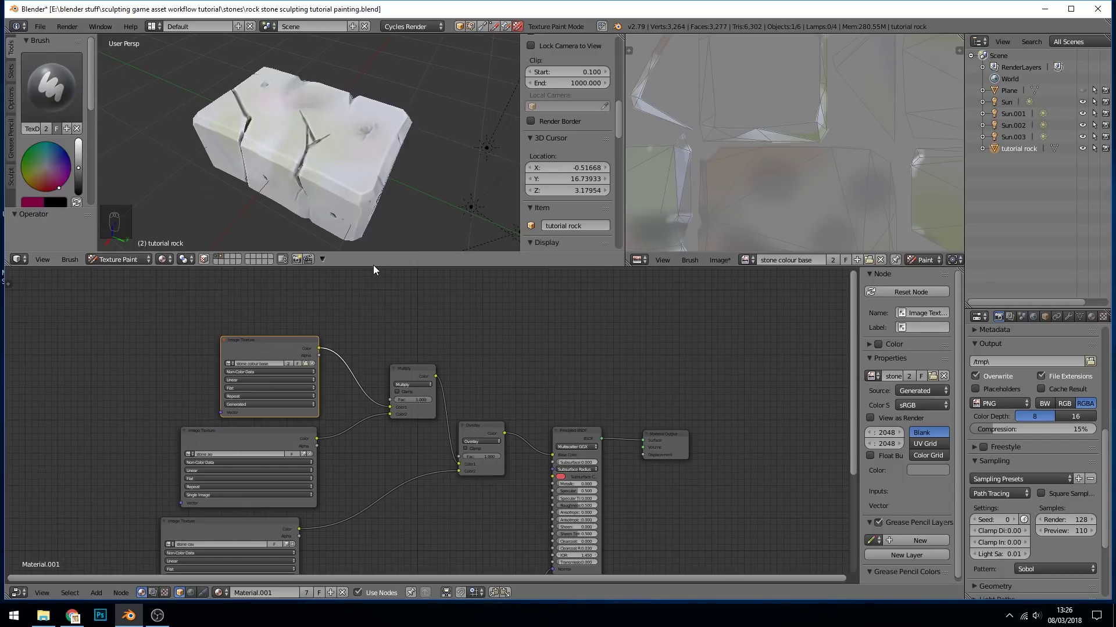
drag(375, 267, 375, 494)
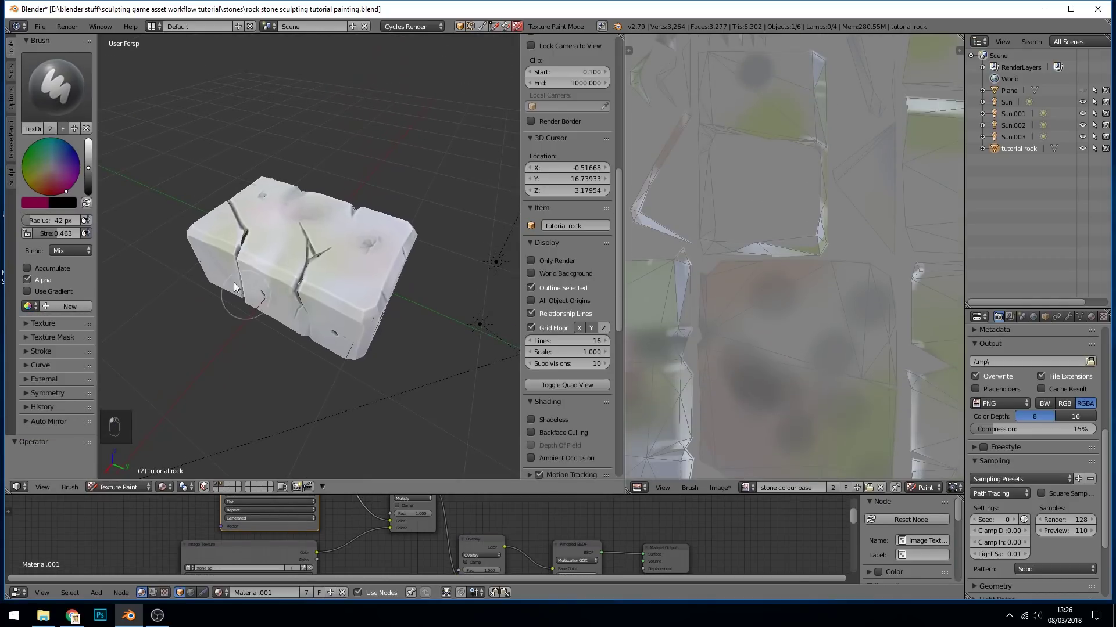
Step: Add a new brush named textures and create a new texture for its texture mask
click(75, 129)
text(text)
click(65, 327)
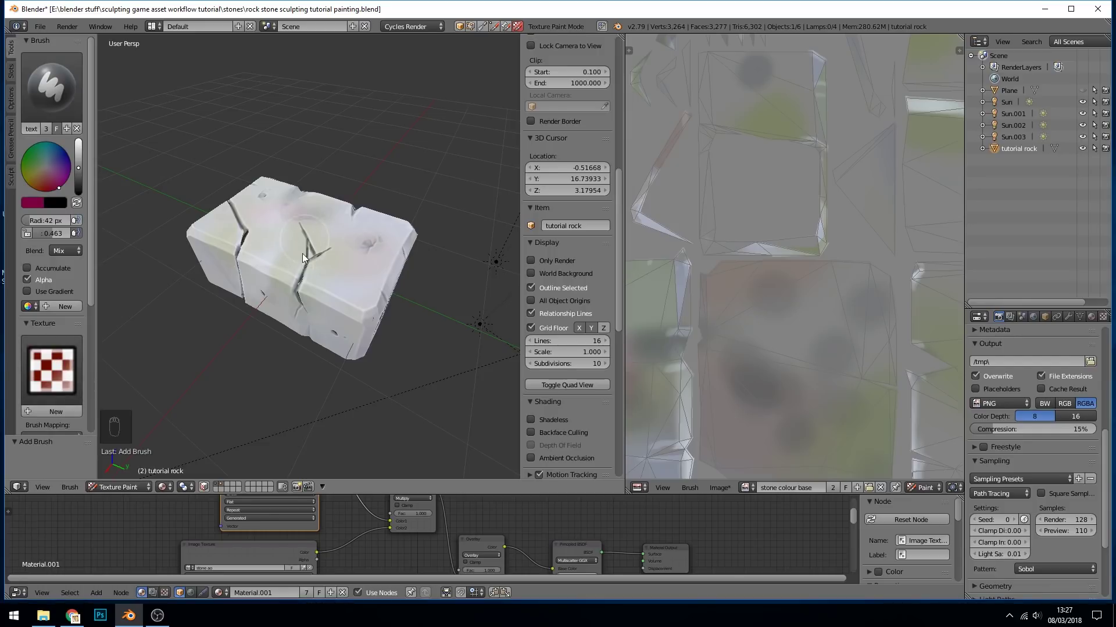
click(34, 323)
click(27, 337)
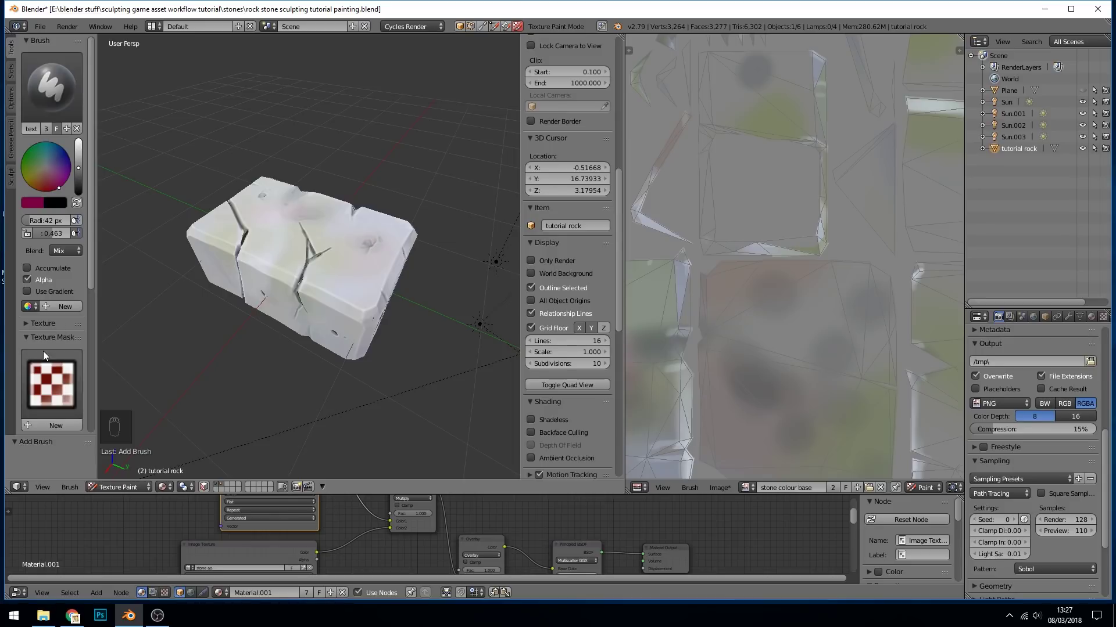
scroll(89, 287, down, 3)
click(59, 367)
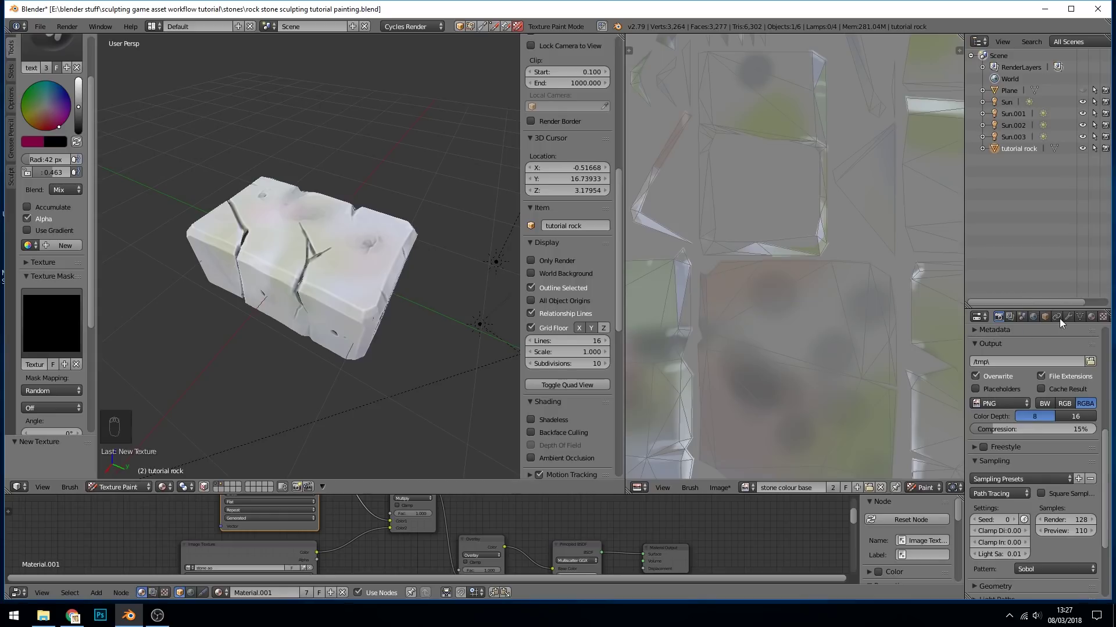
Step: Show the texture settings of the brush mask texture in the properties editor
click(1103, 318)
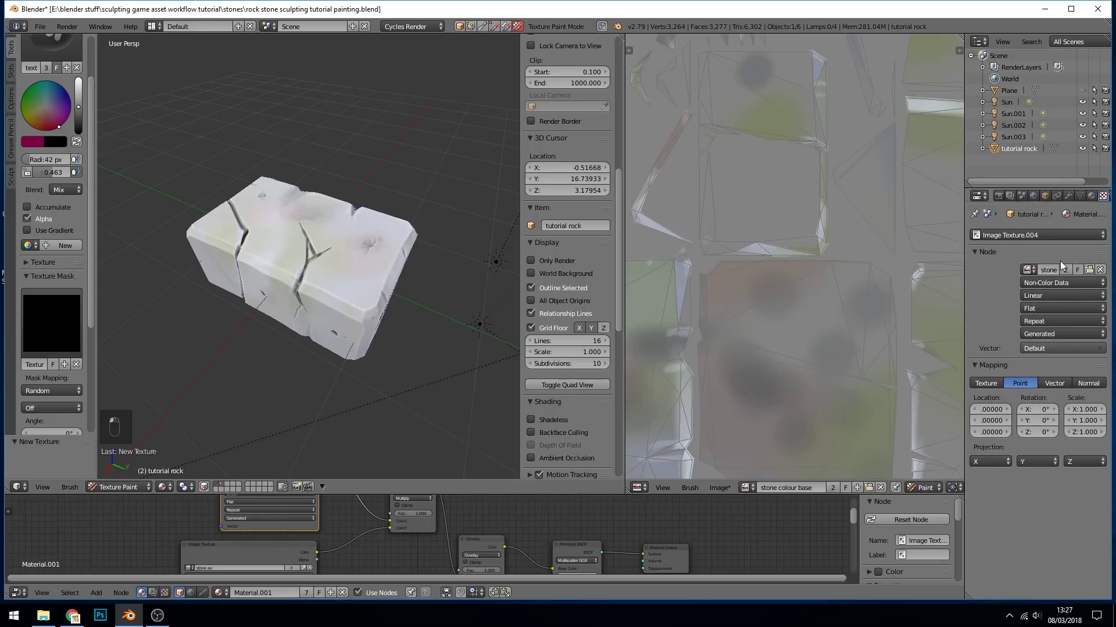
click(1040, 235)
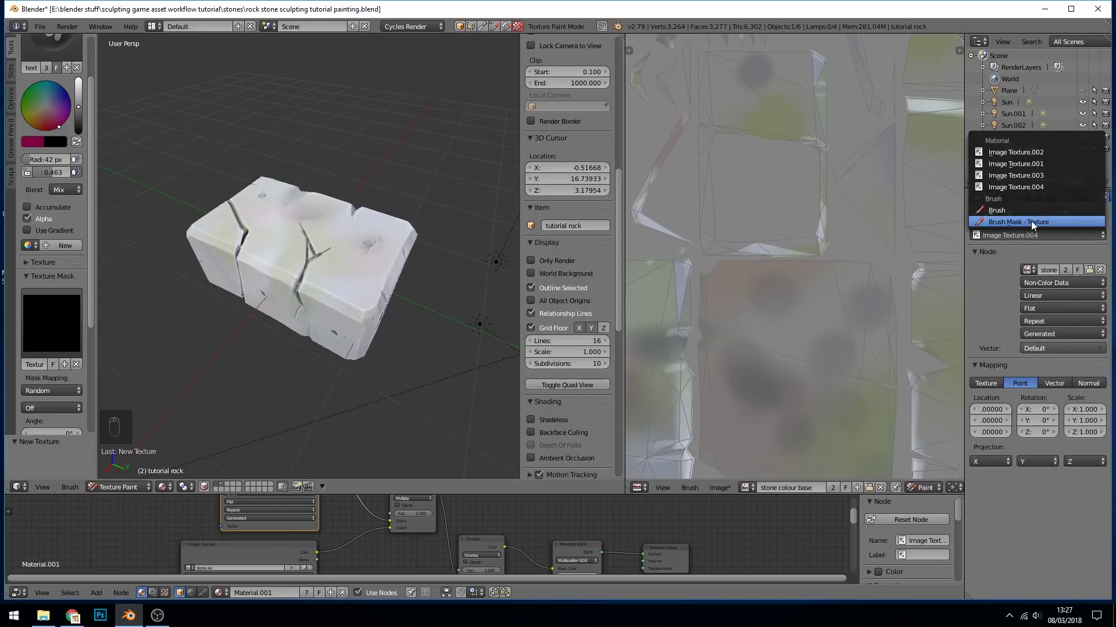
click(1037, 222)
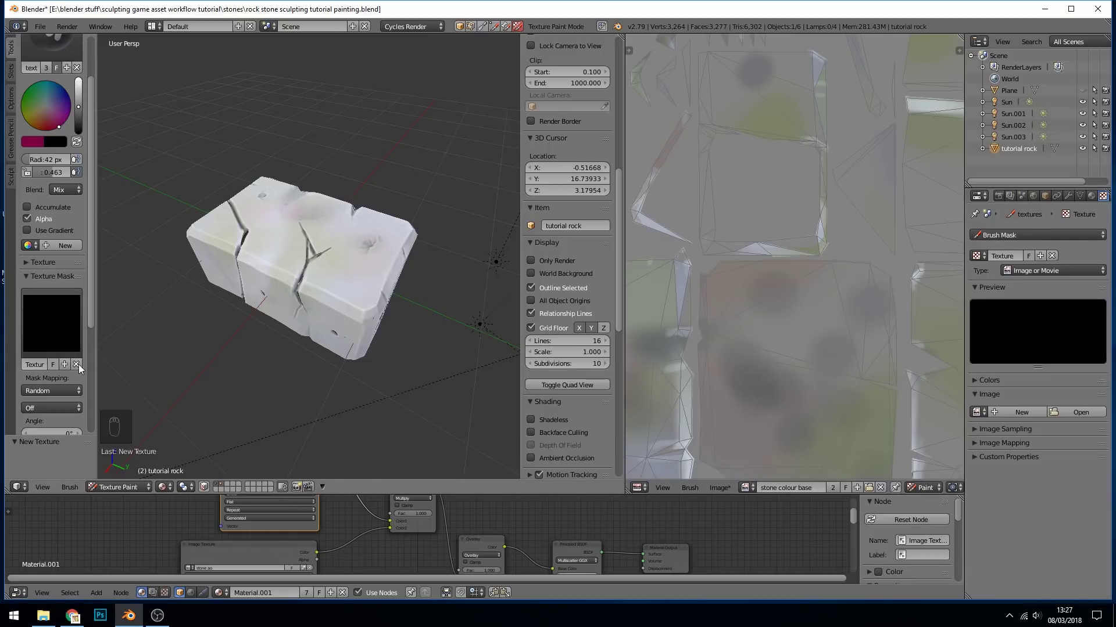
click(1029, 236)
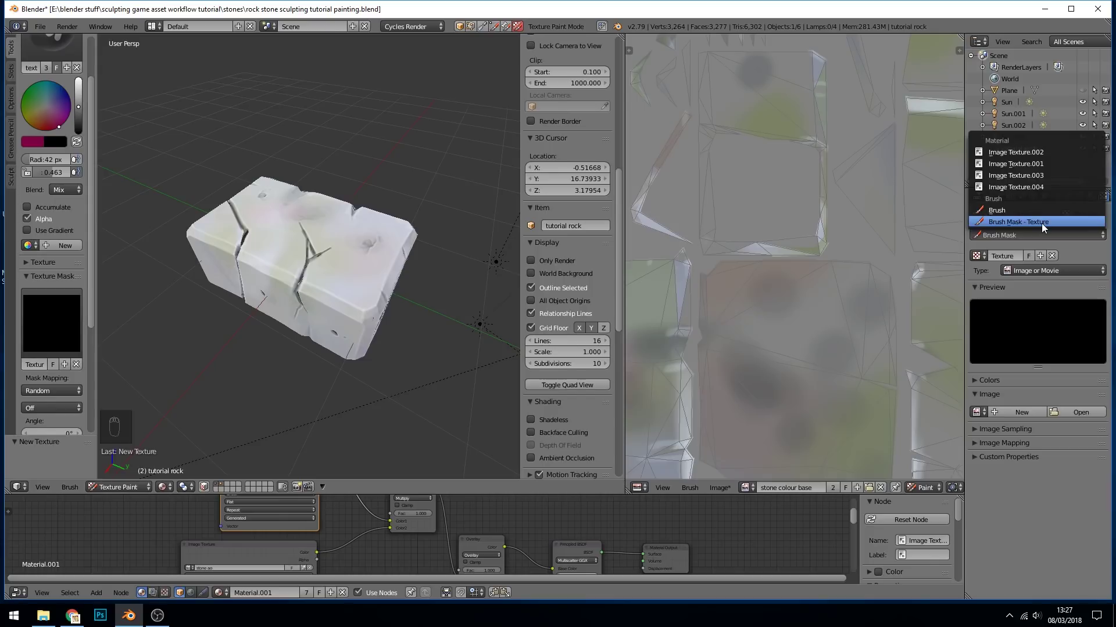
click(1042, 223)
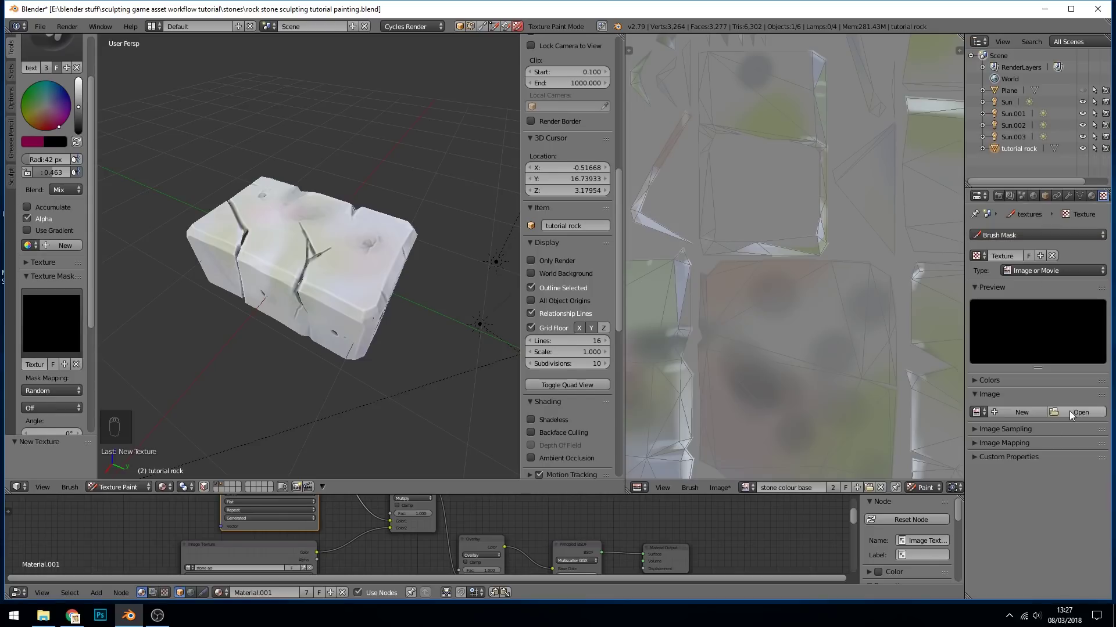
Step: Load the round, mottled TexturesCom brush TIF from E:\blender stuff\brushes as the mask texture's image
click(1069, 412)
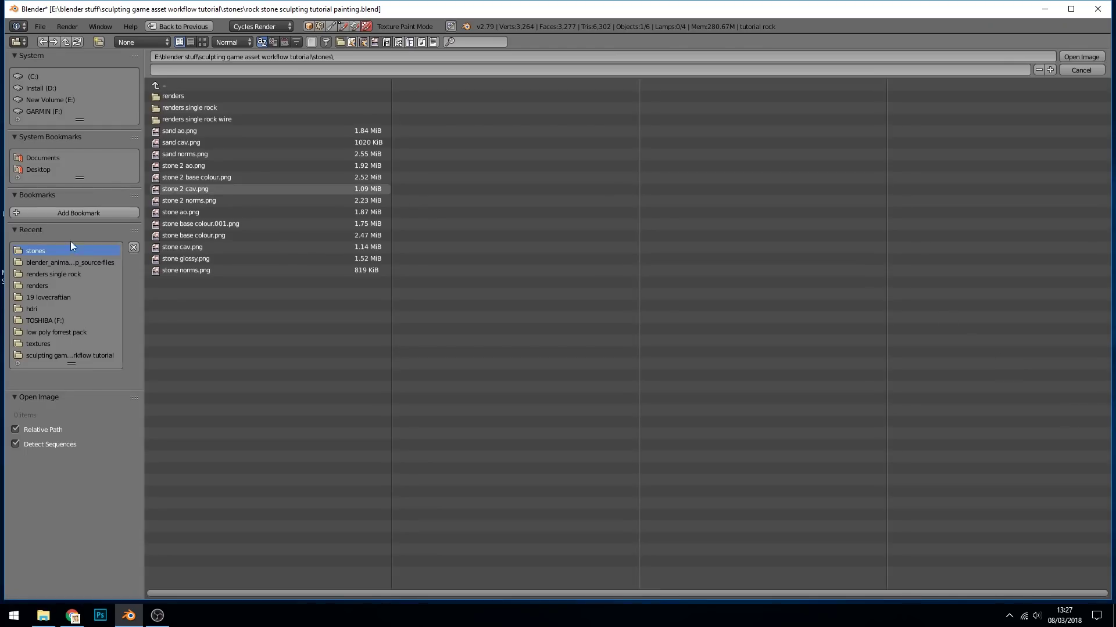
click(49, 99)
click(180, 128)
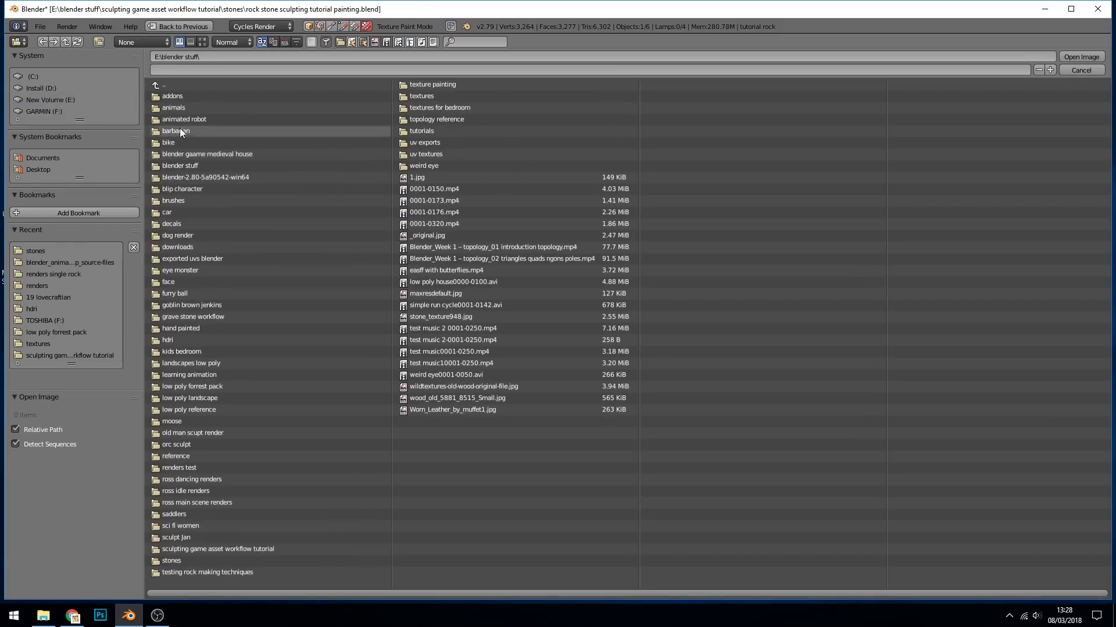
click(174, 201)
click(202, 42)
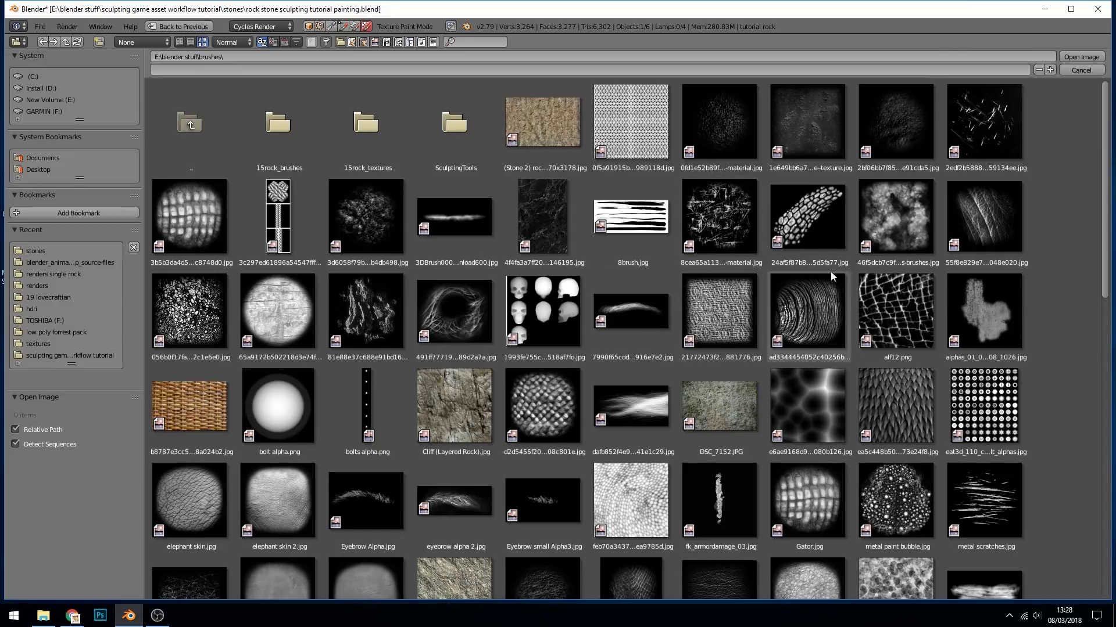
drag(1106, 222, 1112, 465)
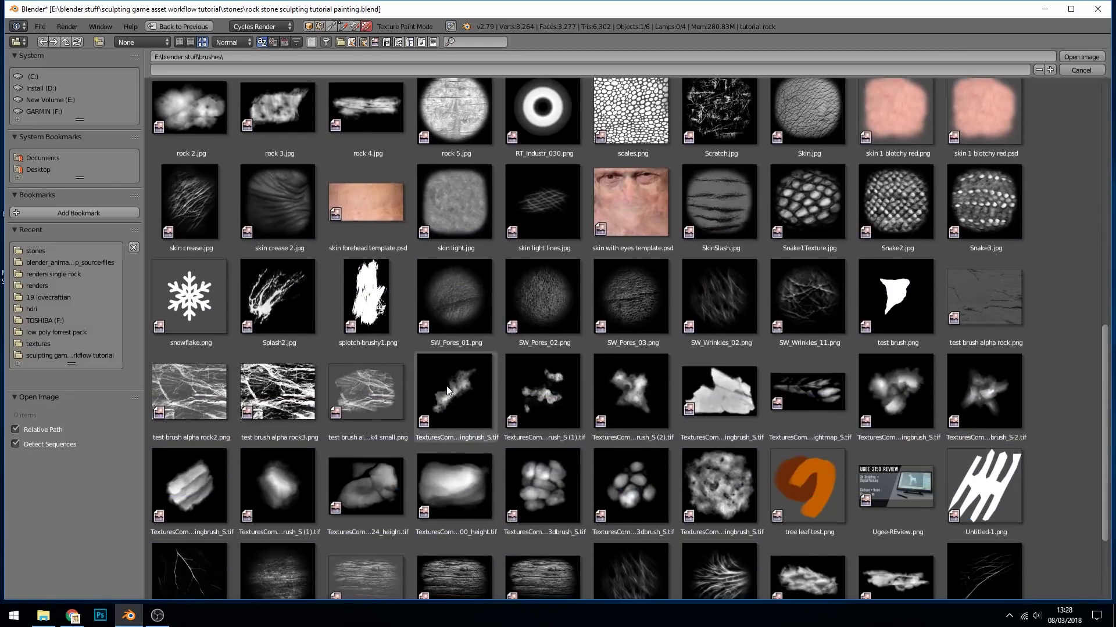
click(729, 488)
key(Return)
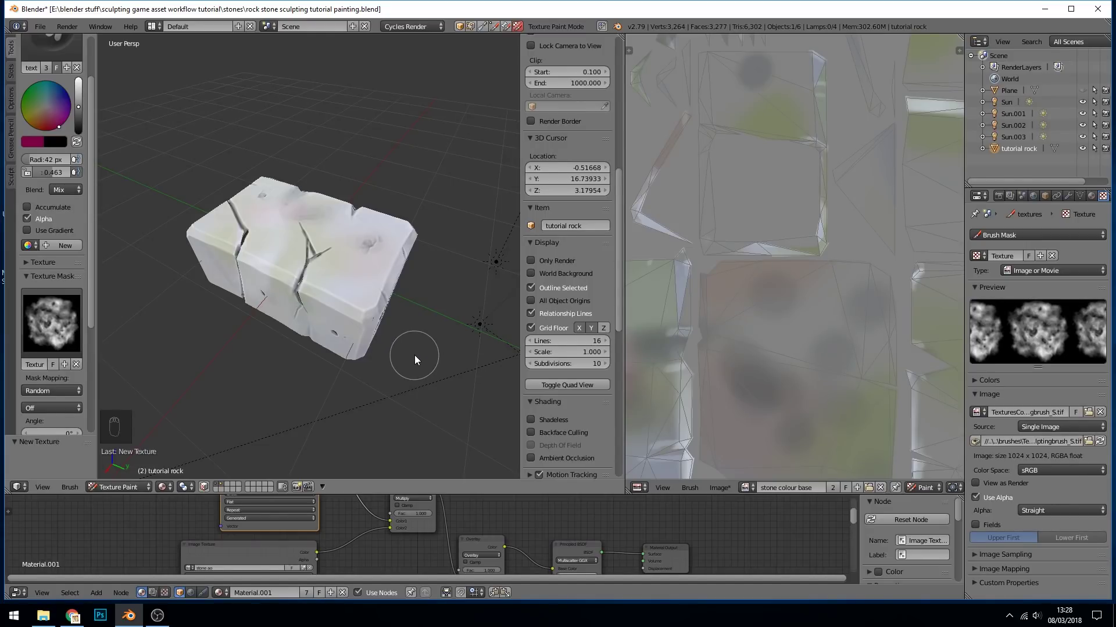
Step: Test the masked brush with magenta strokes on the rock's top face, and undo the result
scroll(390, 337, up, 3)
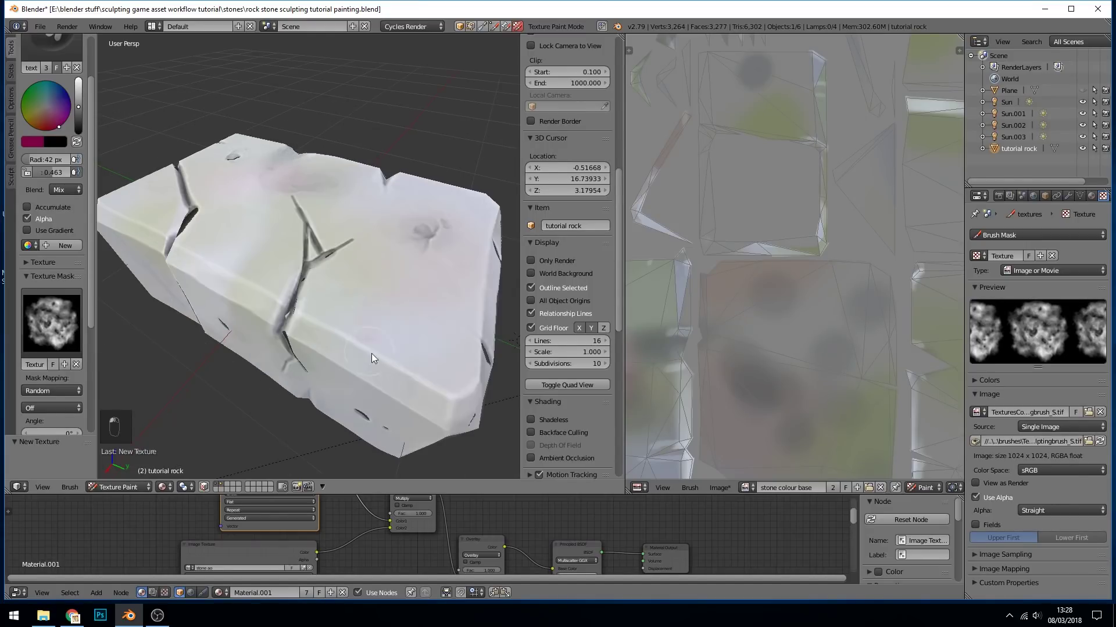
drag(429, 338, 438, 354)
drag(343, 294, 351, 350)
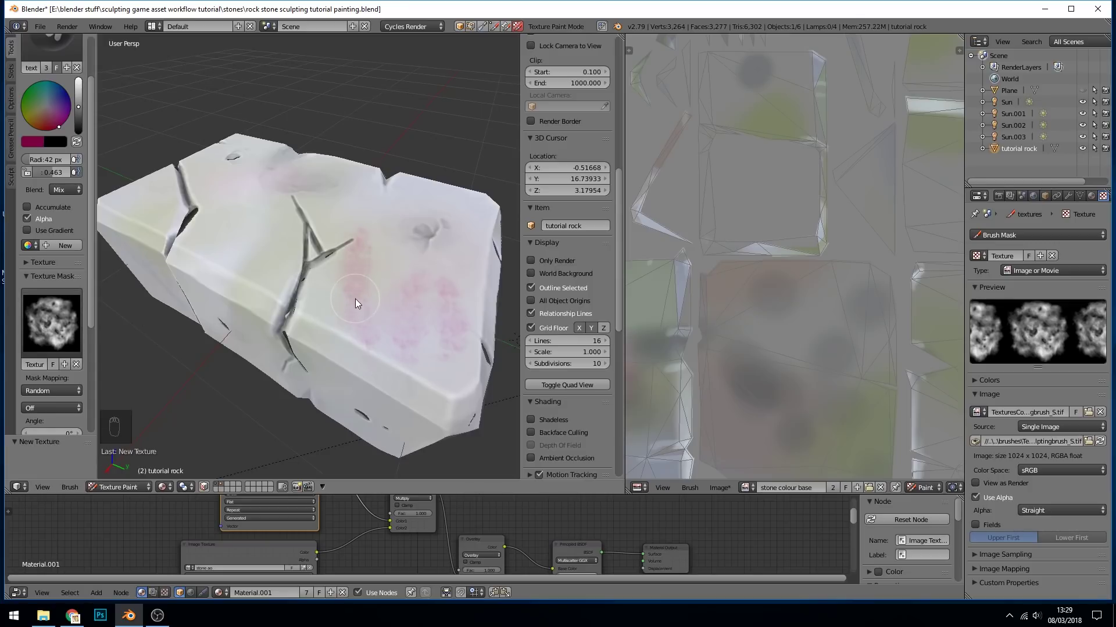
key(ctrl+z)
Step: Pick a muted grey-green brush colour and set the radius to 226 px and the strength to 0.927
click(45, 103)
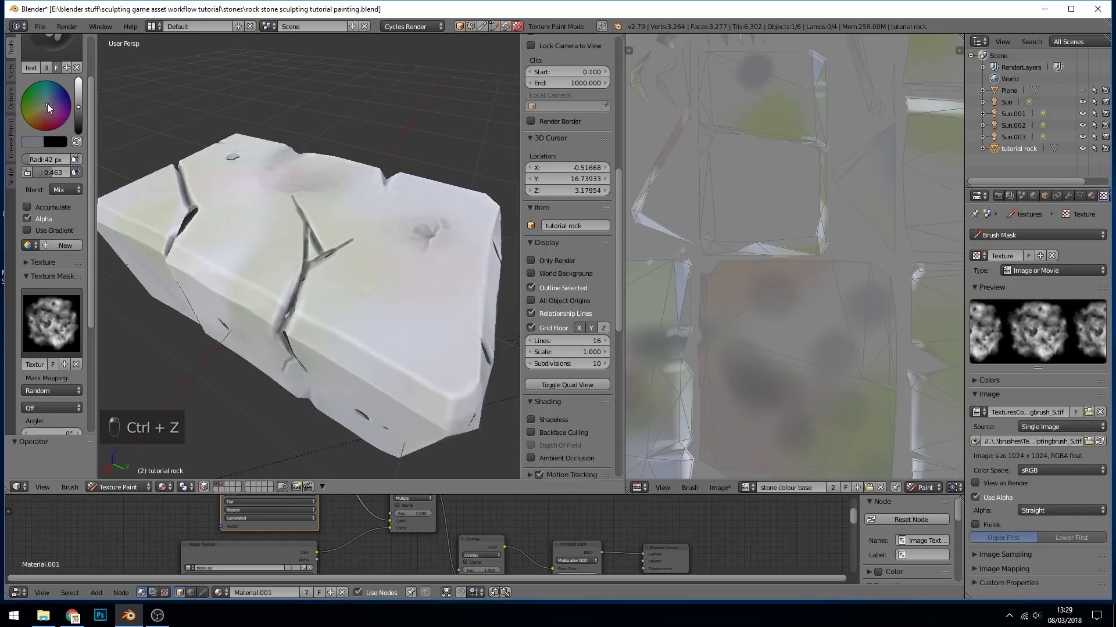
key(f)
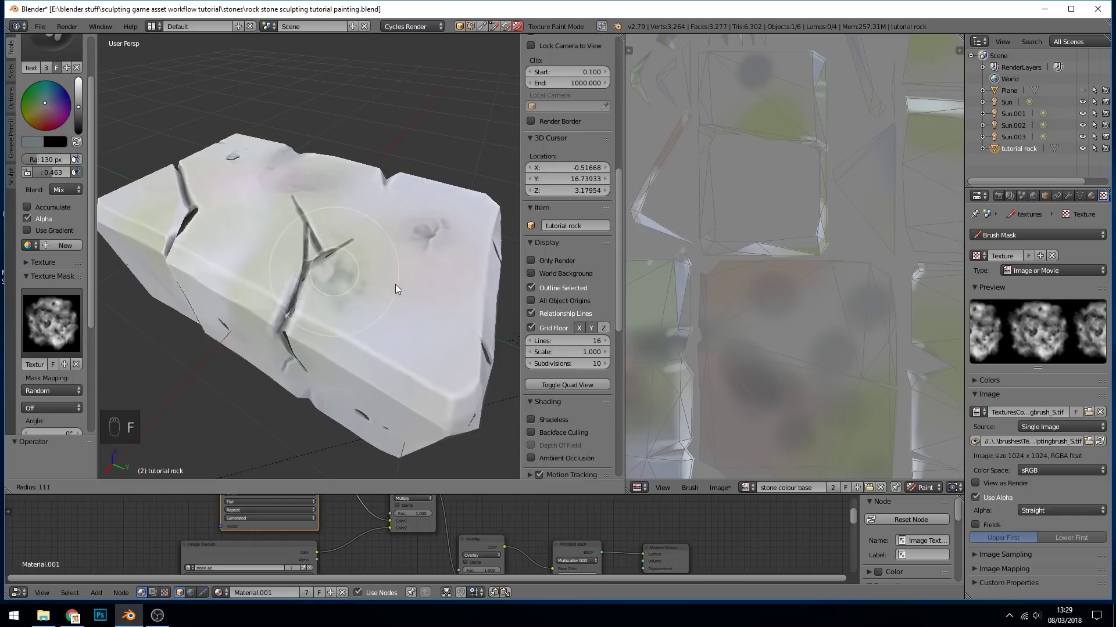
click(465, 287)
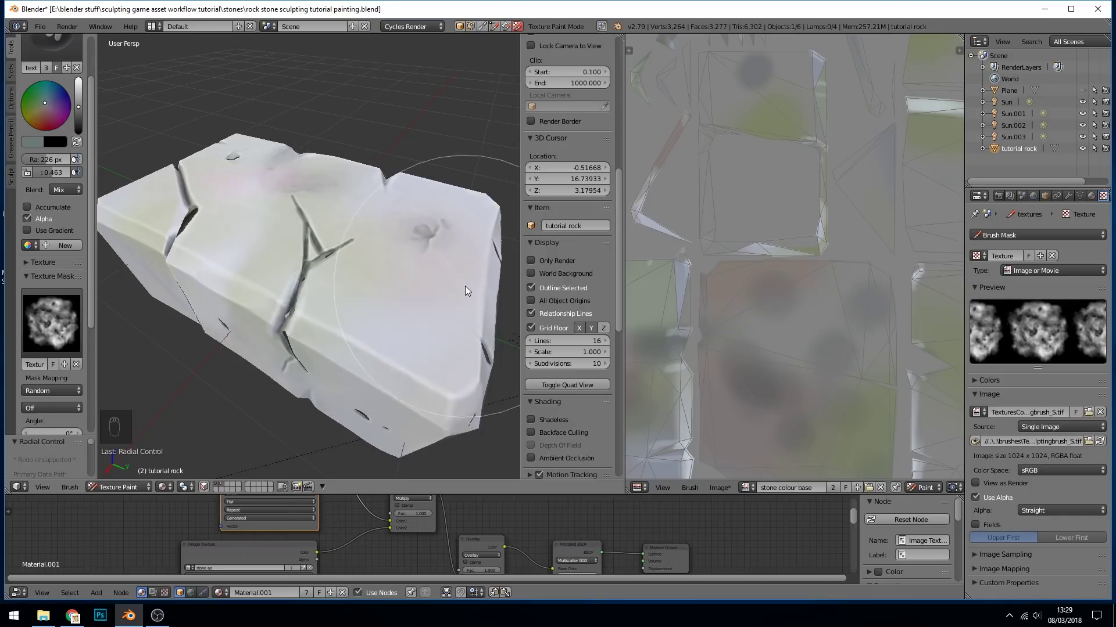
drag(55, 172, 74, 172)
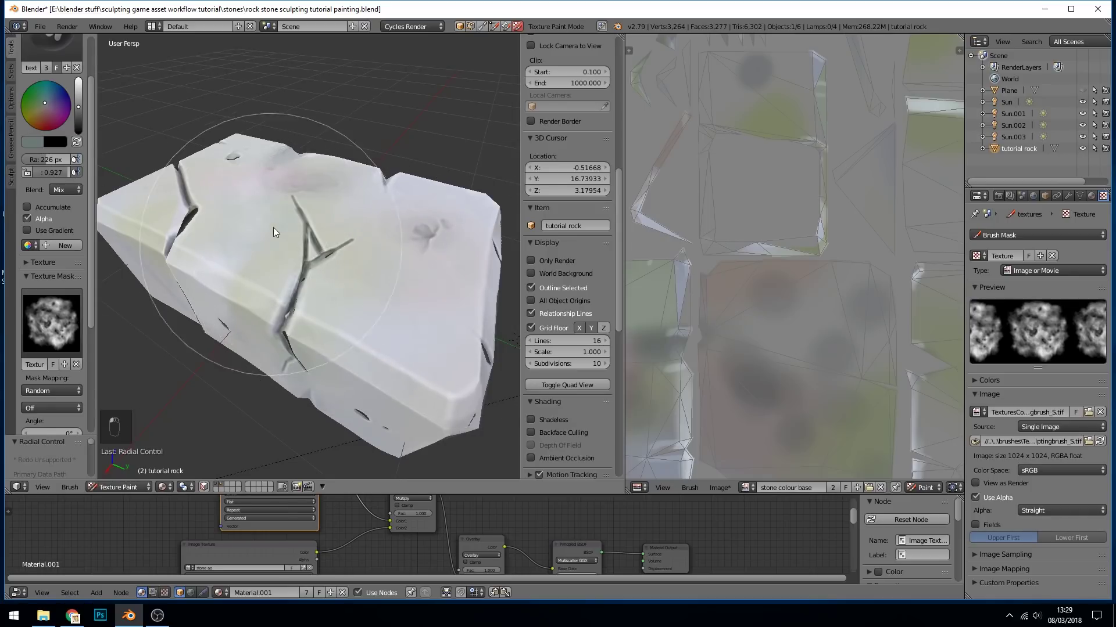
Step: Paint mottled grey-green variation over the rock's top and side faces, darkening the brush colour slightly partway
middle_drag(391, 288, 338, 319)
drag(249, 197, 283, 216)
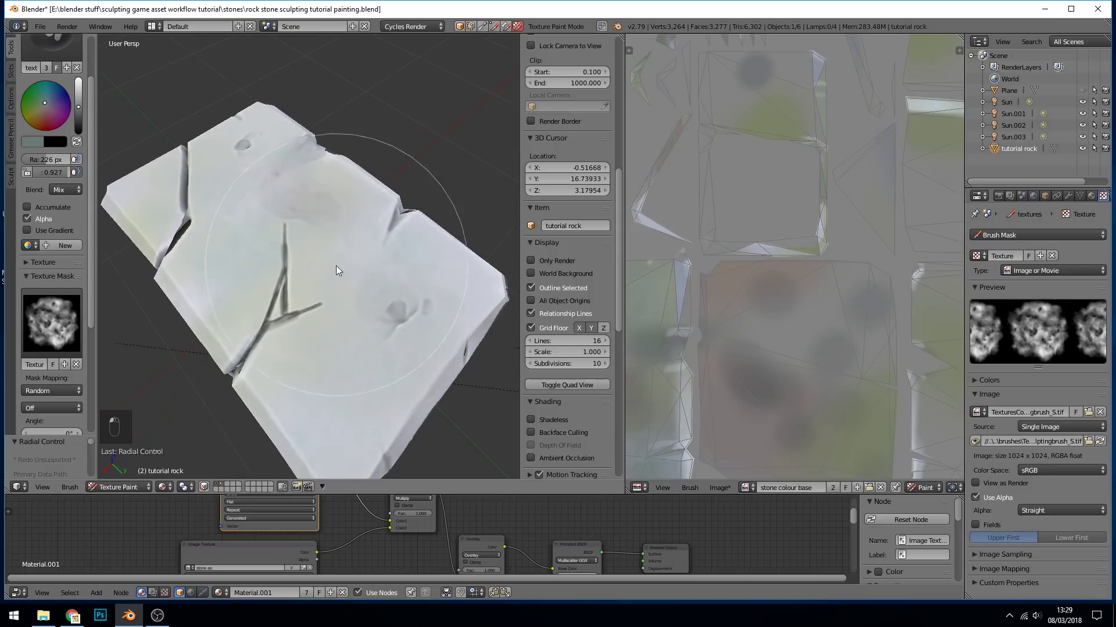
middle_drag(335, 261, 281, 209)
mouse_move(79, 107)
mouse_down()
mouse_move(79, 124)
mouse_move(80, 114)
mouse_up()
mouse_move(410, 356)
middle_down()
mouse_move(197, 232)
mouse_move(347, 222)
mouse_move(357, 273)
mouse_move(257, 179)
mouse_move(232, 237)
mouse_move(278, 214)
mouse_move(312, 221)
mouse_move(313, 230)
mouse_move(236, 208)
mouse_move(281, 256)
middle_up()
middle_drag(313, 283, 325, 296)
mouse_move(363, 384)
middle_down()
mouse_move(314, 303)
mouse_move(248, 263)
middle_up()
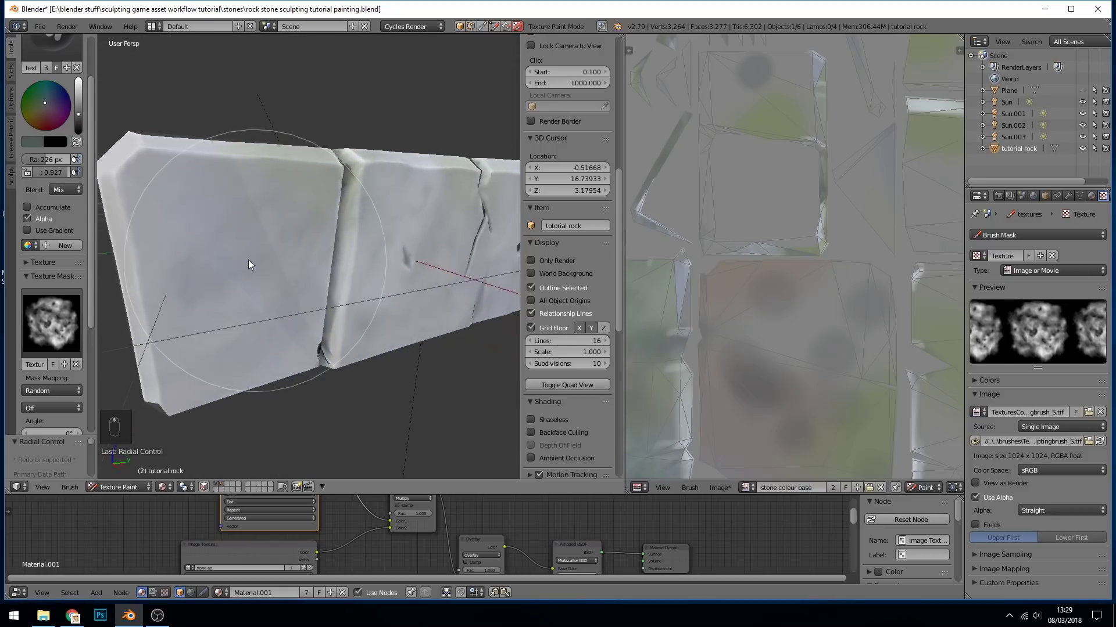
Step: Switch to the Smear brush and blend the mottled paint on the rock's side face
click(62, 43)
click(182, 85)
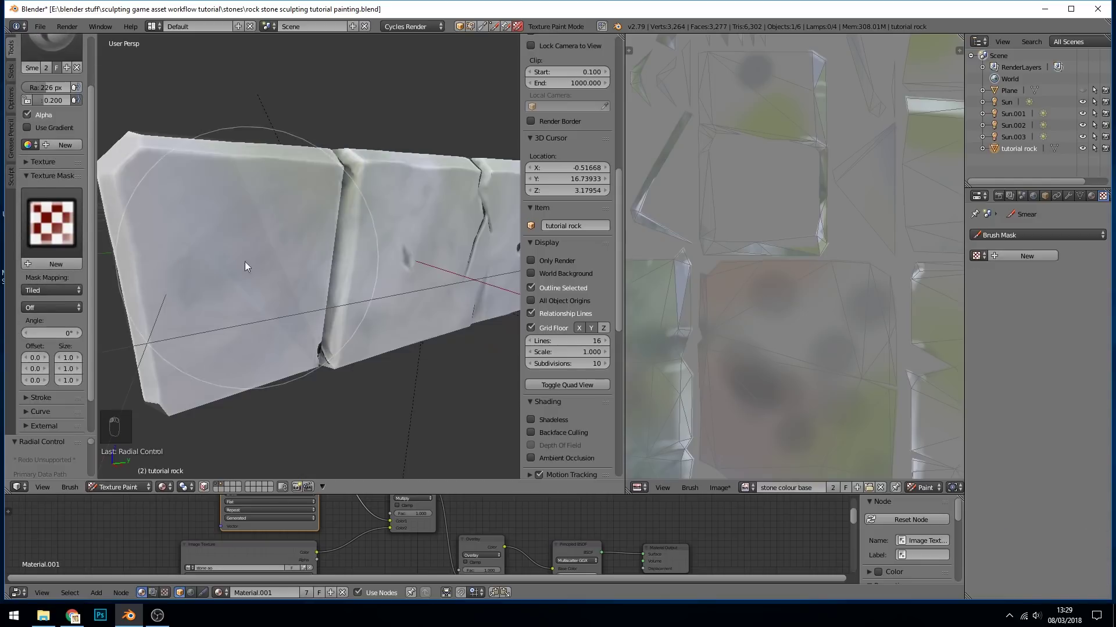
mouse_move(282, 260)
mouse_down()
mouse_move(283, 272)
mouse_move(243, 256)
mouse_move(269, 277)
mouse_move(245, 239)
mouse_up()
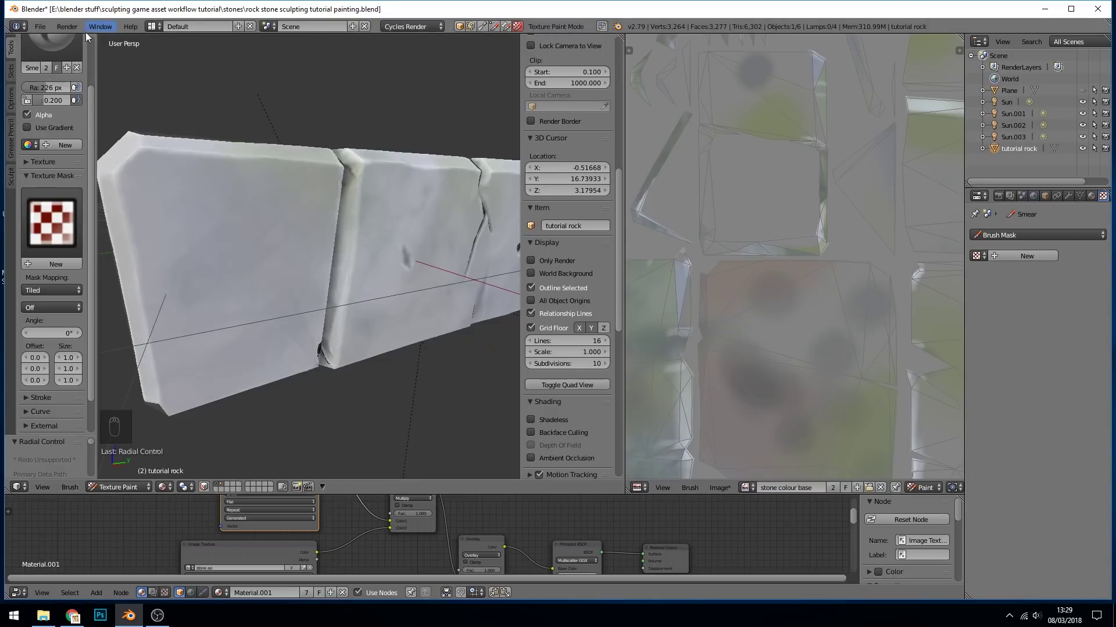
Step: Switch back to the textures brush and paint more mottled variation around the rock
click(61, 44)
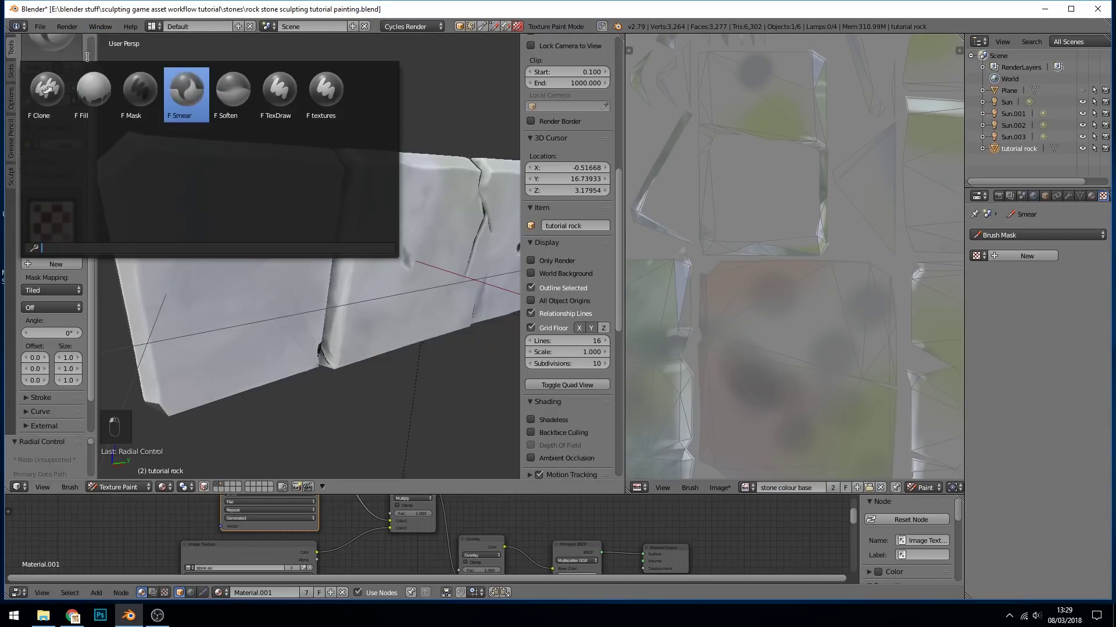
click(334, 96)
mouse_move(277, 277)
mouse_down()
mouse_move(227, 300)
mouse_move(301, 267)
mouse_move(358, 309)
mouse_up()
scroll(314, 315, down, 2)
mouse_move(313, 315)
middle_down()
mouse_move(386, 344)
mouse_move(291, 275)
mouse_move(380, 277)
mouse_move(296, 269)
mouse_move(323, 270)
mouse_move(342, 288)
mouse_move(336, 313)
middle_up()
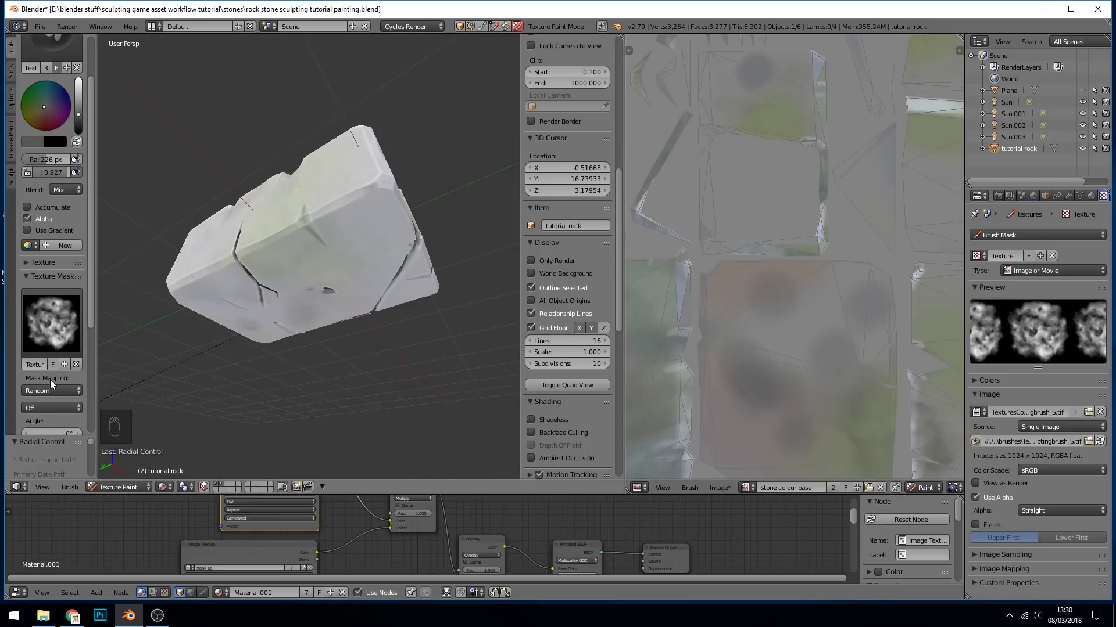
Step: Set the brush's mask mapping to Tiled and paint mottled variation across the rock
click(66, 391)
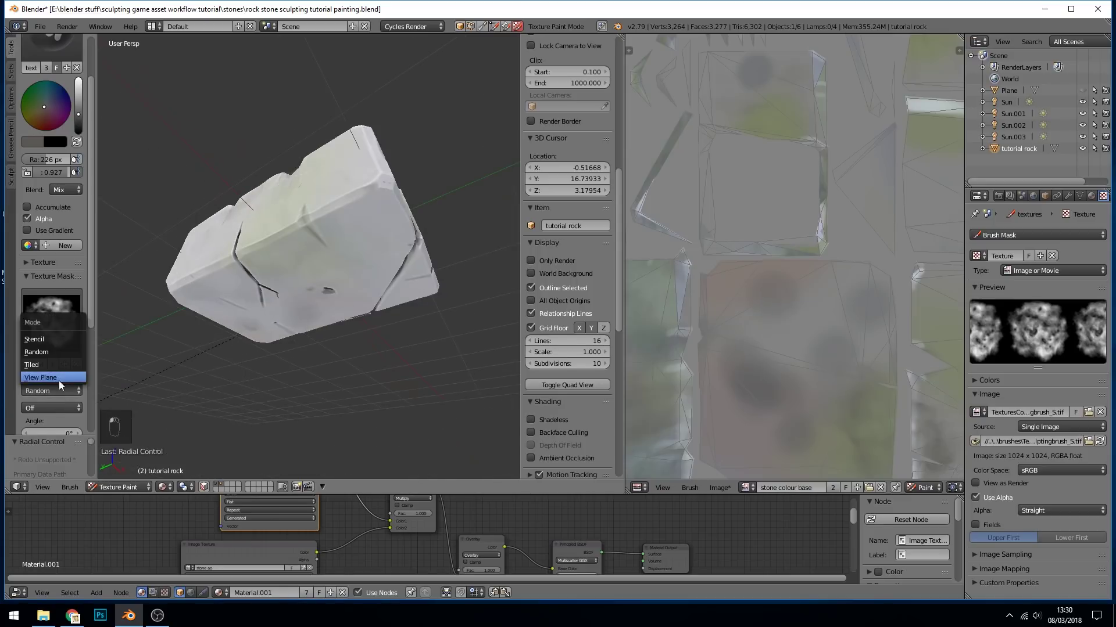
click(58, 366)
middle_drag(292, 267, 214, 202)
mouse_move(293, 190)
mouse_down()
mouse_move(405, 234)
mouse_move(418, 274)
mouse_up()
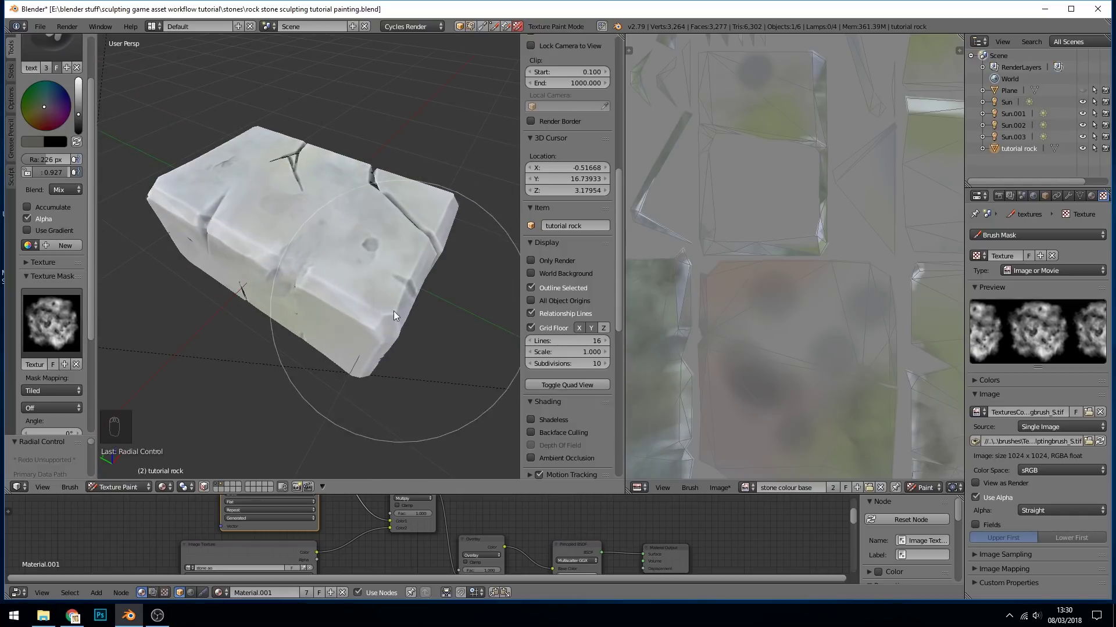
middle_drag(327, 258, 333, 218)
Step: Set the textures brush's mask mapping to Random, resize the brush to 183 px and paint mottled variation on the rock's side
click(64, 389)
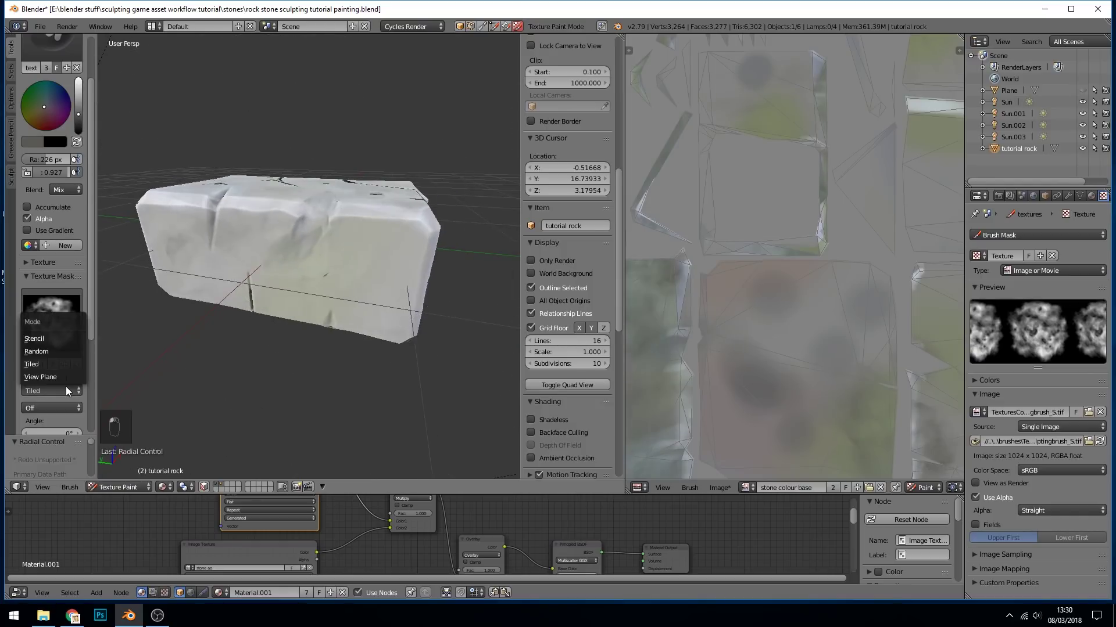
click(51, 351)
mouse_move(221, 273)
middle_down()
mouse_move(249, 260)
mouse_move(225, 277)
mouse_move(244, 277)
mouse_move(219, 260)
mouse_move(253, 280)
mouse_move(283, 267)
middle_up()
key(f)
click(227, 277)
scroll(288, 288, up, 5)
mouse_move(331, 212)
middle_down()
mouse_move(263, 269)
mouse_move(304, 289)
mouse_move(359, 287)
mouse_move(347, 284)
middle_up()
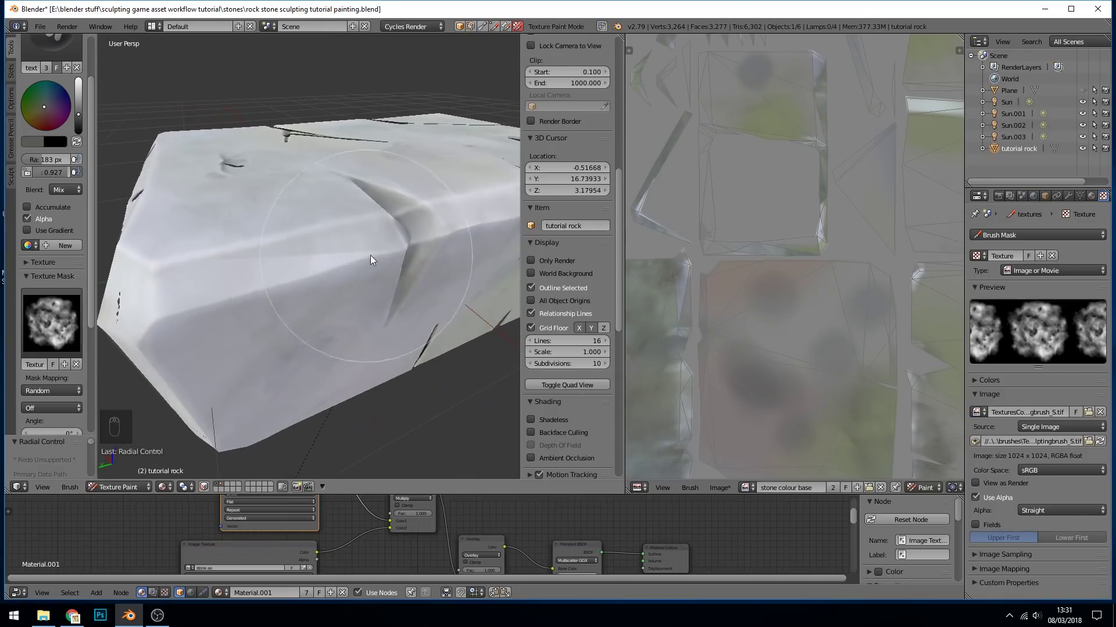
Step: Switch to the Smear brush at a 52 px radius and blend the mottled paint across the rock's top and side faces
click(52, 52)
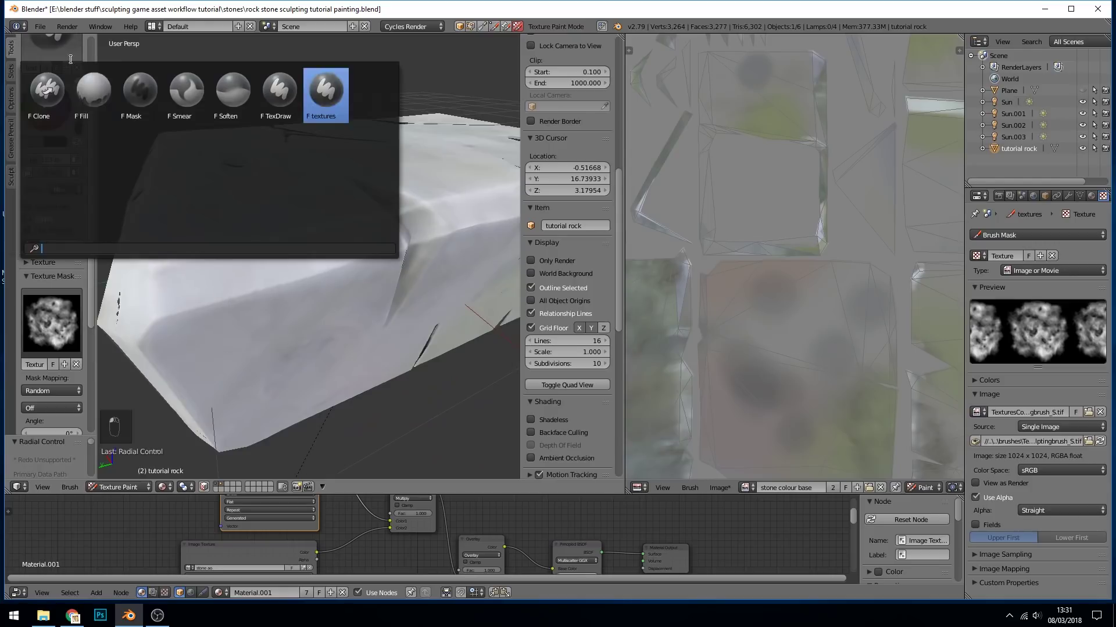
click(186, 95)
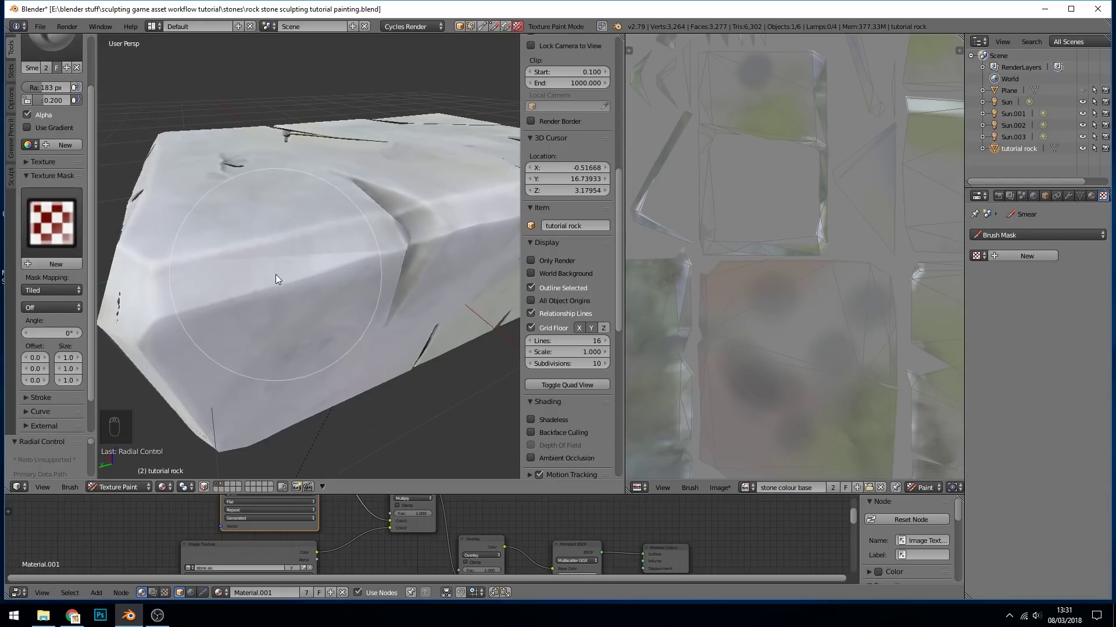
key(f)
click(214, 273)
mouse_move(287, 262)
middle_down()
mouse_move(269, 231)
mouse_move(277, 213)
mouse_move(275, 239)
mouse_move(255, 223)
middle_up()
scroll(88, 175, up, 3)
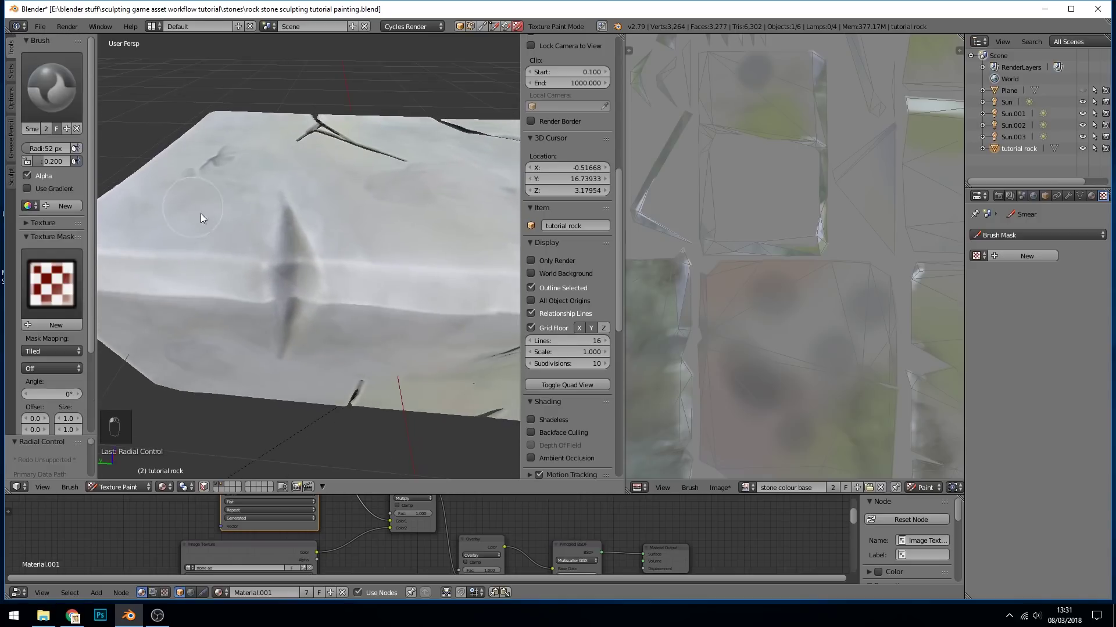
mouse_move(319, 278)
middle_down()
mouse_move(326, 249)
mouse_move(440, 223)
mouse_move(455, 177)
mouse_move(330, 204)
mouse_move(429, 204)
mouse_move(385, 200)
mouse_move(333, 236)
mouse_move(374, 236)
mouse_move(356, 227)
mouse_move(390, 220)
mouse_move(357, 246)
mouse_move(363, 213)
mouse_move(371, 233)
mouse_move(331, 234)
middle_up()
scroll(357, 246, up, 3)
scroll(347, 212, down, 5)
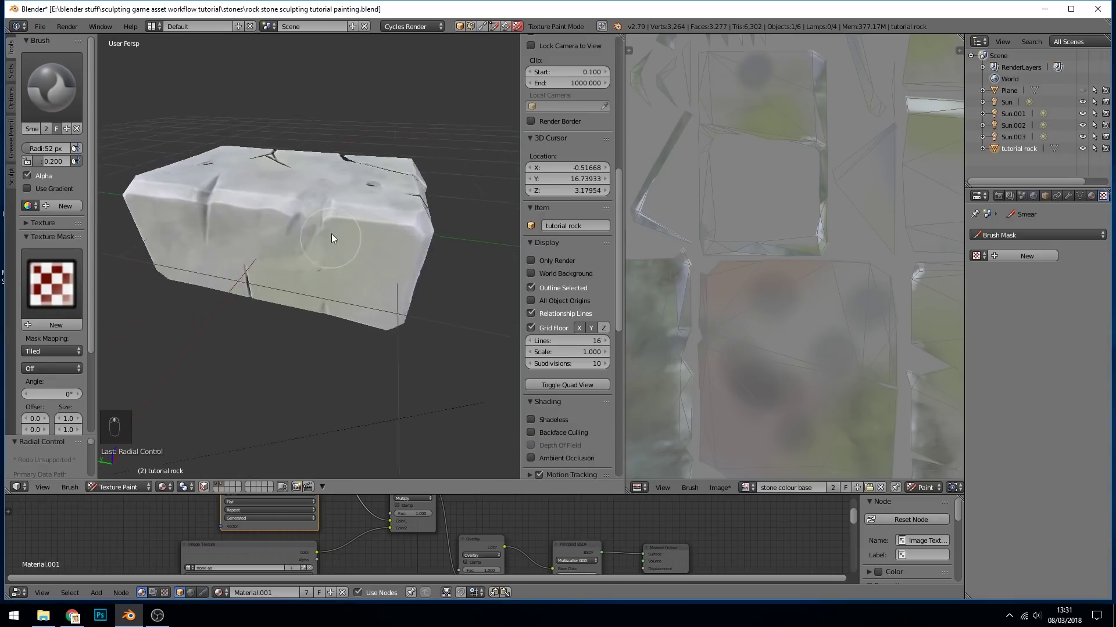
scroll(331, 233, up, 5)
scroll(312, 211, down, 5)
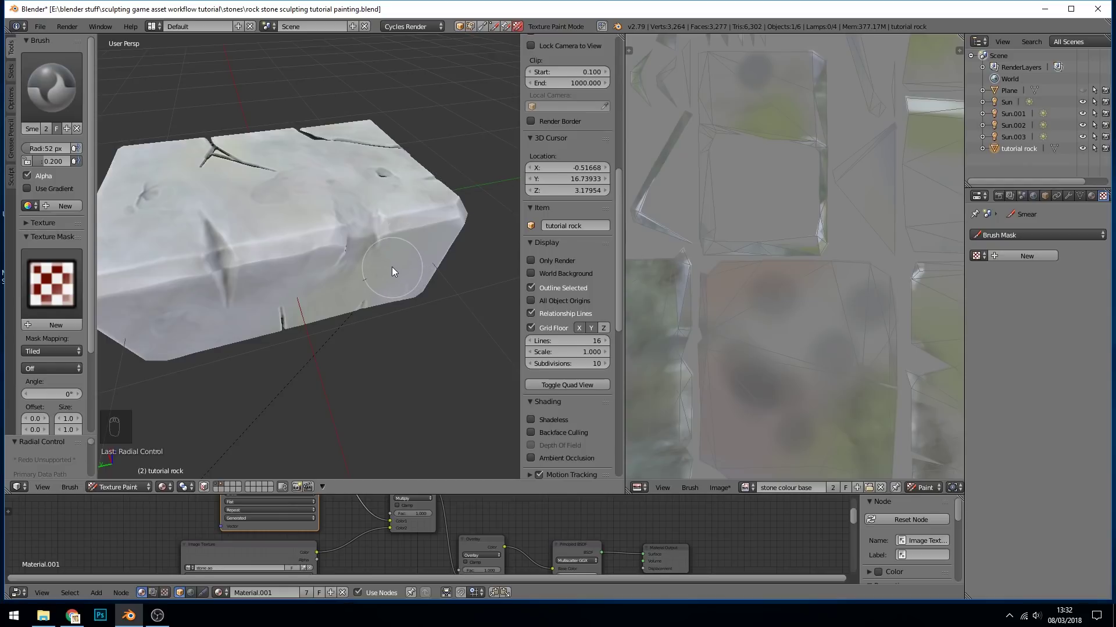
mouse_move(308, 265)
middle_down()
mouse_move(421, 157)
mouse_move(430, 316)
mouse_move(407, 251)
mouse_move(429, 234)
middle_up()
Step: Switch back to the textures brush, give it a new mask texture and widen the brush settings area
click(59, 96)
click(111, 196)
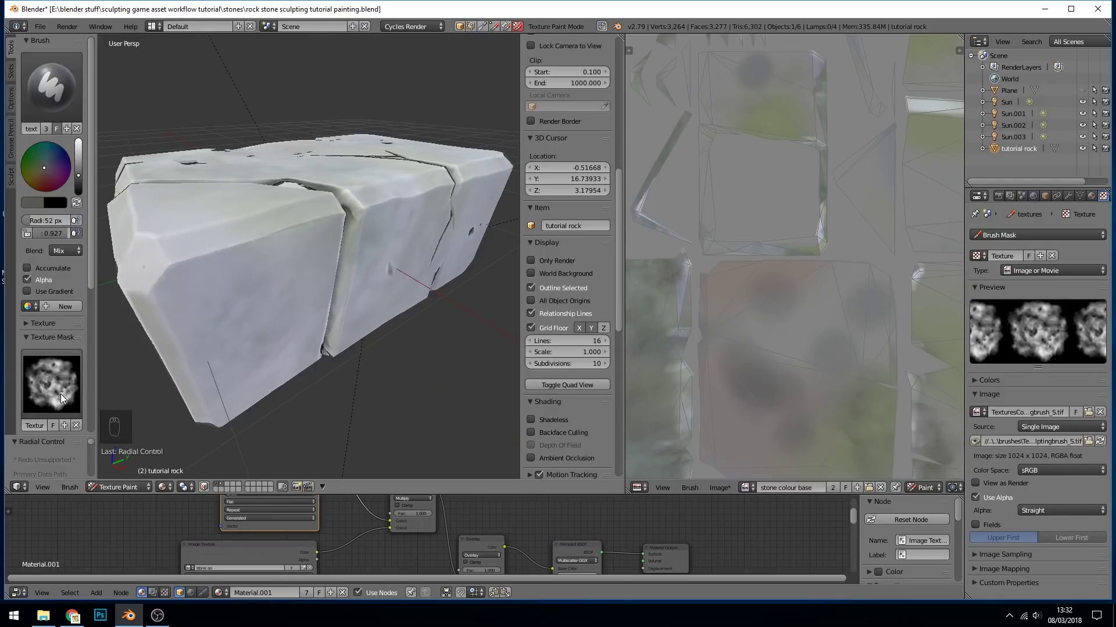
click(64, 426)
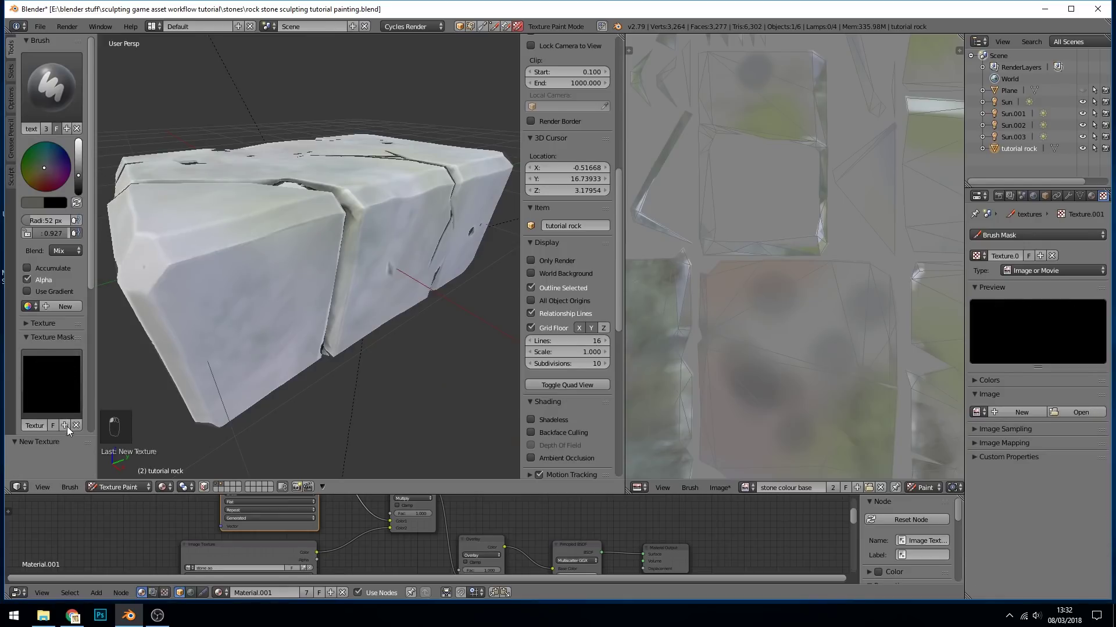
click(1055, 233)
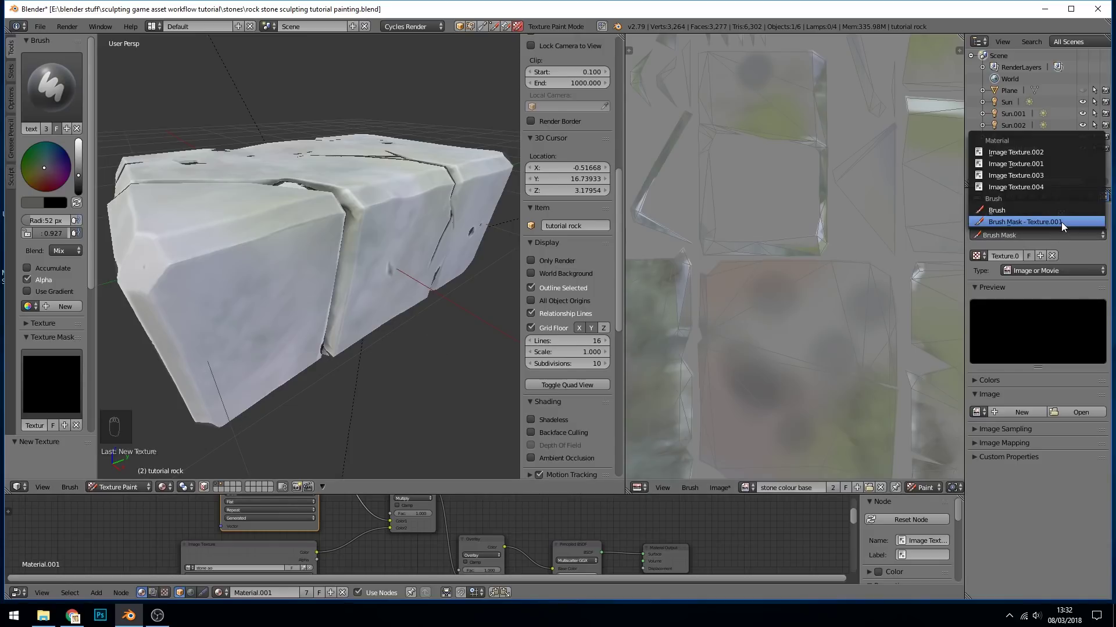
click(1061, 222)
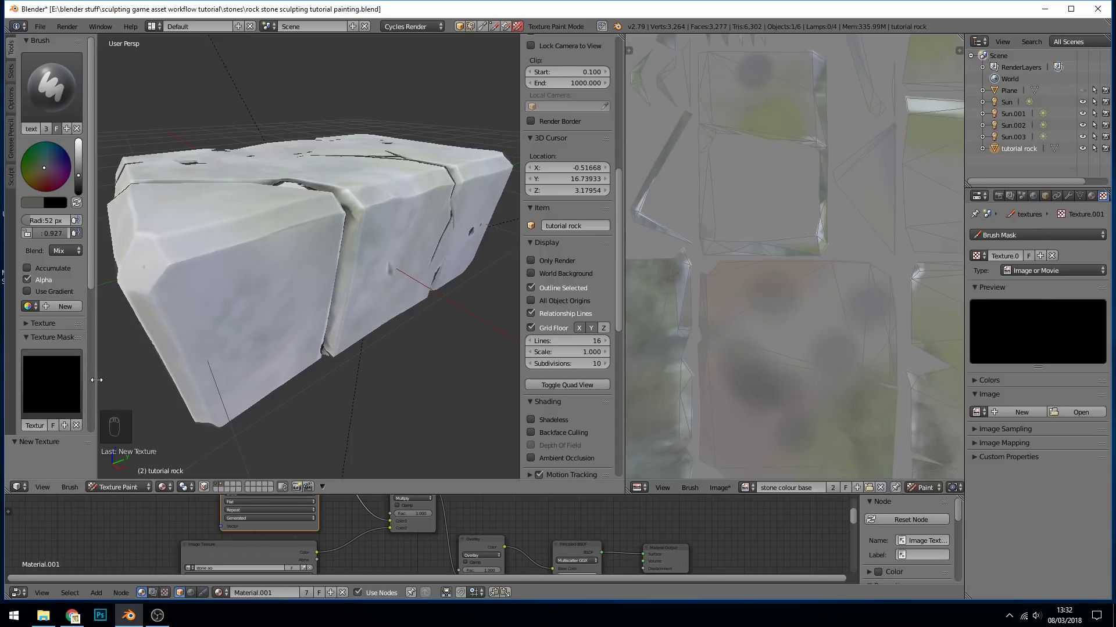
drag(97, 380, 166, 380)
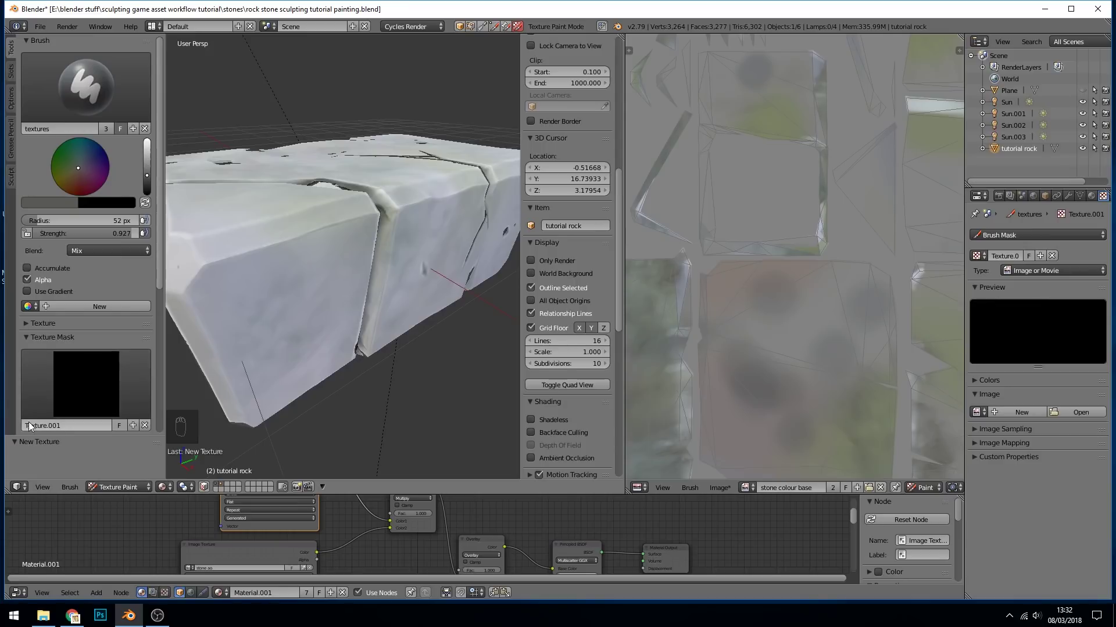
Step: Load 3d6058f79b913b293e1b10ed3b4db498.jpg from the brushes folder as the new mask texture's image, browsing the files as thumbnails
click(1066, 410)
click(71, 250)
click(202, 42)
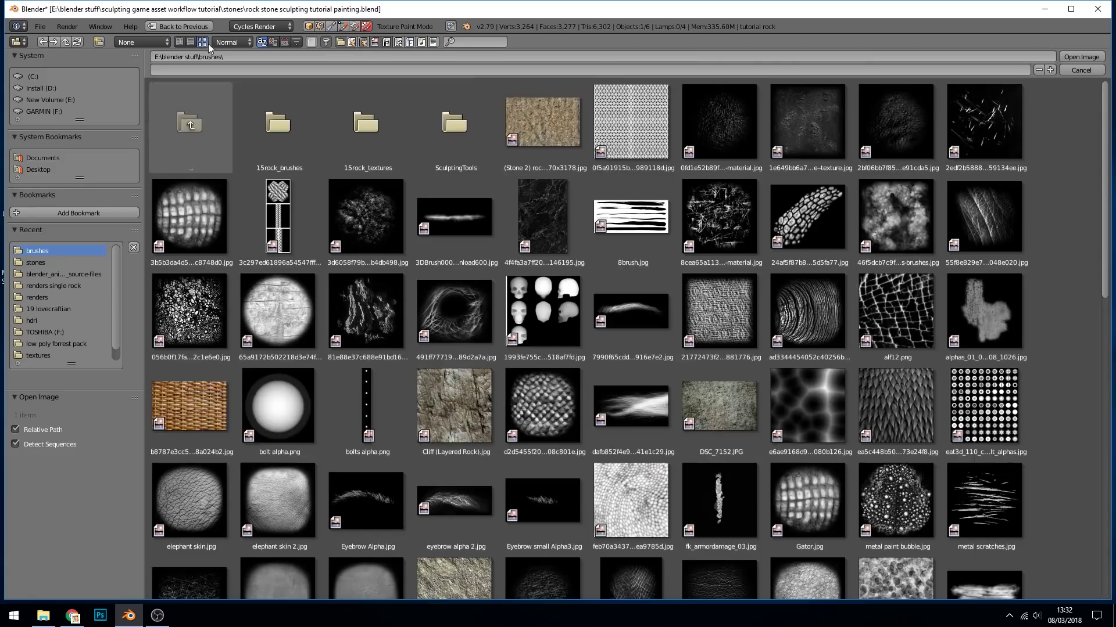
scroll(476, 132, down, 3)
scroll(475, 132, down, 5)
scroll(406, 239, up, 6)
click(377, 209)
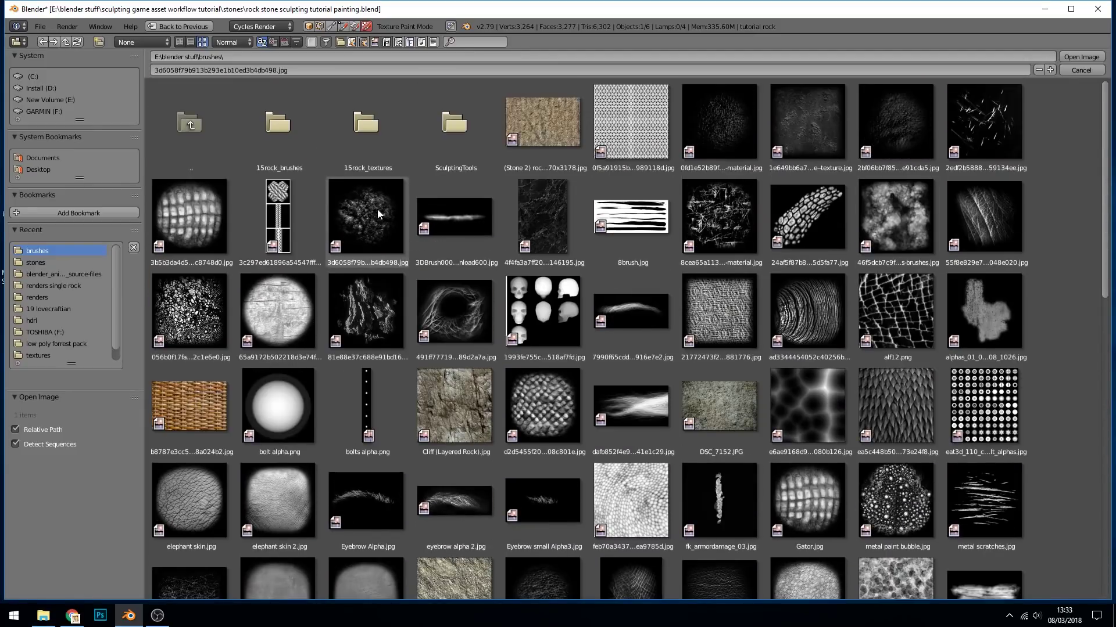
key(Return)
Step: Set the brush strength to 1.000 and paint textured variation around the dent on the rock's surface
drag(131, 233, 144, 232)
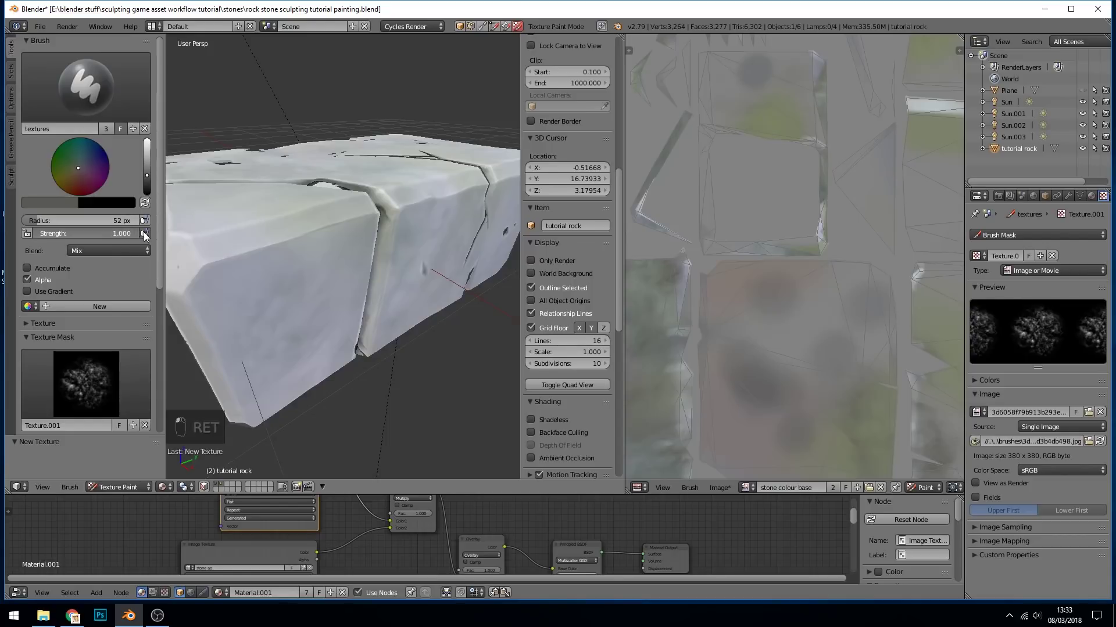
mouse_move(273, 244)
middle_down()
mouse_move(299, 218)
mouse_move(275, 253)
middle_up()
scroll(338, 262, up, 5)
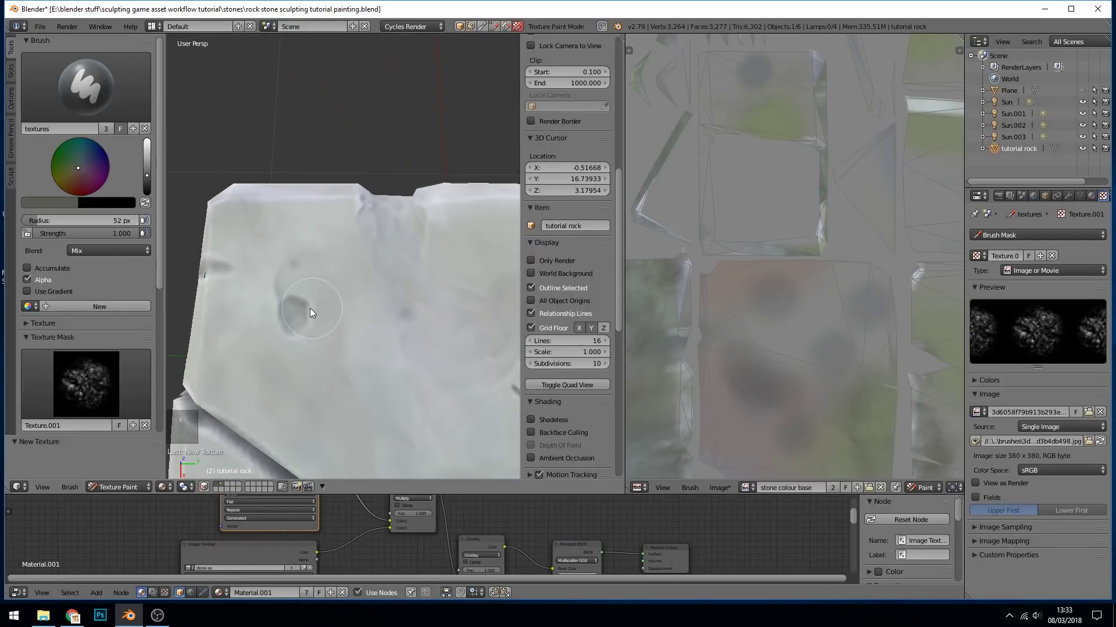
drag(285, 301, 311, 270)
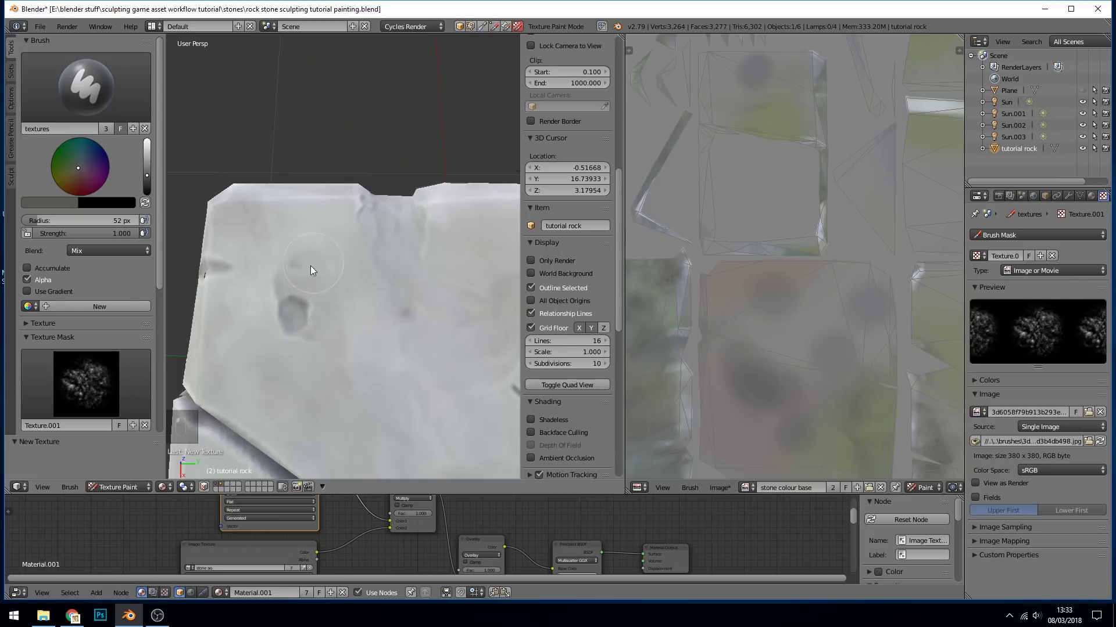
drag(328, 336, 319, 326)
mouse_move(352, 329)
middle_down()
mouse_move(455, 255)
mouse_move(389, 205)
middle_up()
Step: Try a blue brush colour on the rock and undo the recent strokes
click(87, 155)
key(ctrl+z)
key(ctrl+z)
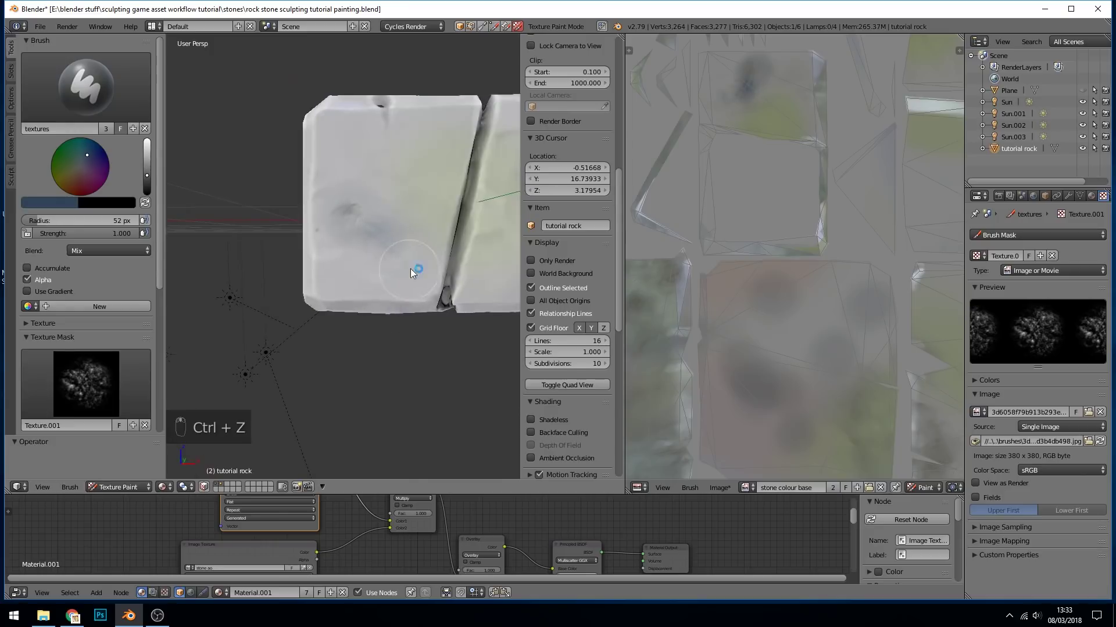
key(ctrl+backslash)
Step: Brighten the brush colour, sample tones from the rock and paint light variation on the faces around the large crack
click(147, 163)
mouse_move(313, 254)
middle_down()
mouse_move(377, 259)
mouse_move(351, 285)
mouse_move(281, 275)
middle_up()
key(s)
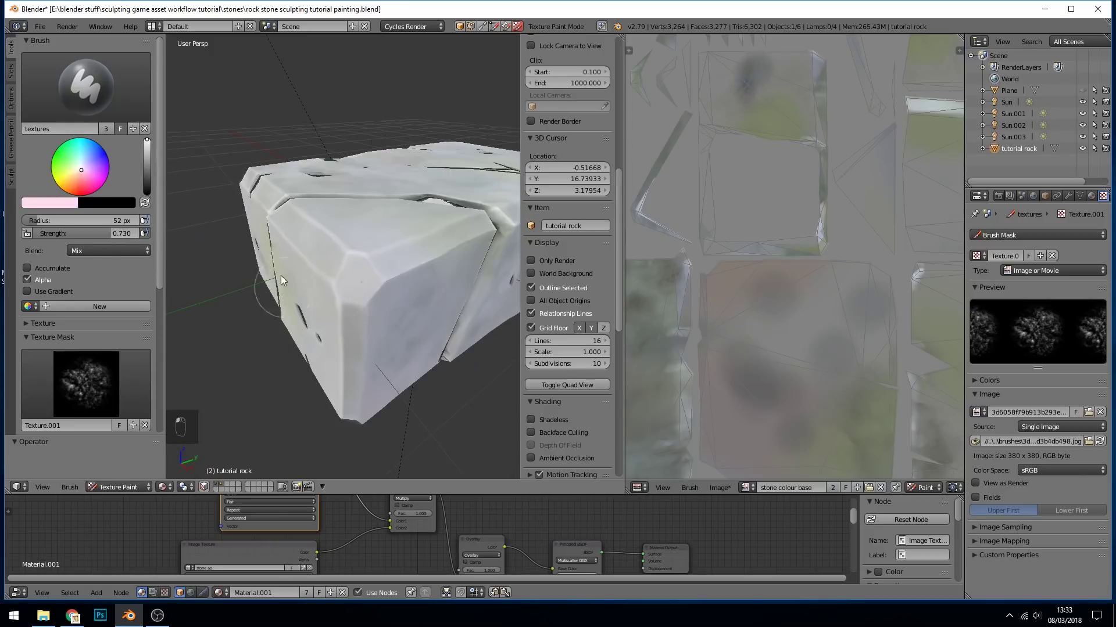
mouse_move(377, 268)
middle_down()
mouse_move(487, 277)
mouse_move(399, 197)
mouse_move(357, 279)
mouse_move(298, 331)
middle_up()
key(s)
mouse_move(358, 273)
middle_down()
mouse_move(375, 265)
mouse_move(375, 299)
mouse_move(379, 256)
mouse_move(300, 338)
mouse_move(333, 274)
mouse_move(288, 245)
middle_up()
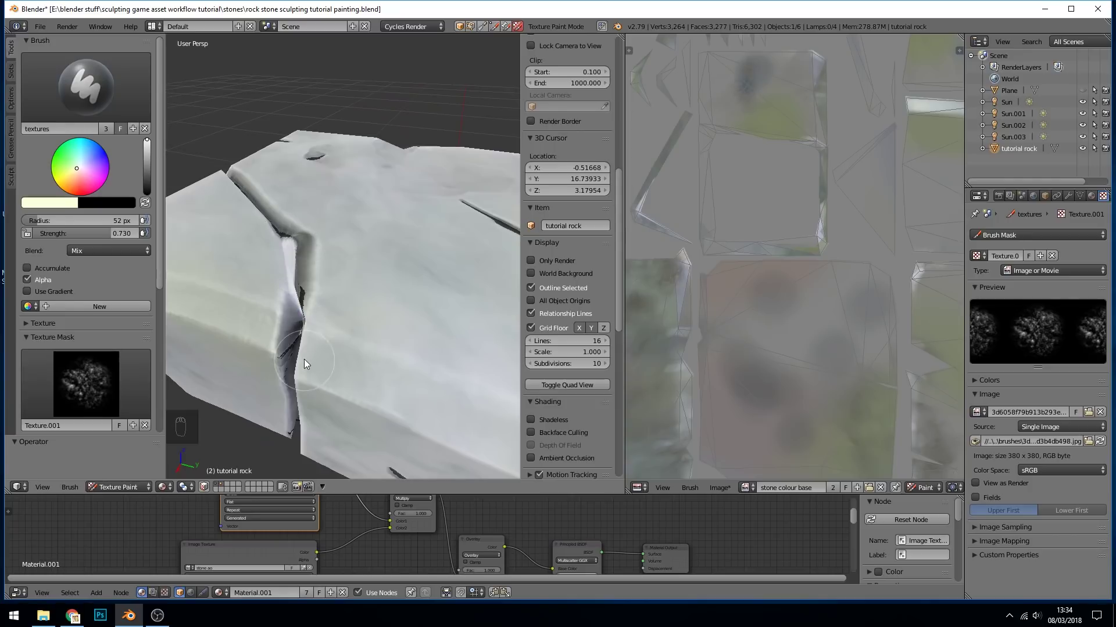
drag(312, 302, 249, 222)
middle_drag(359, 251, 348, 316)
scroll(347, 250, up, 4)
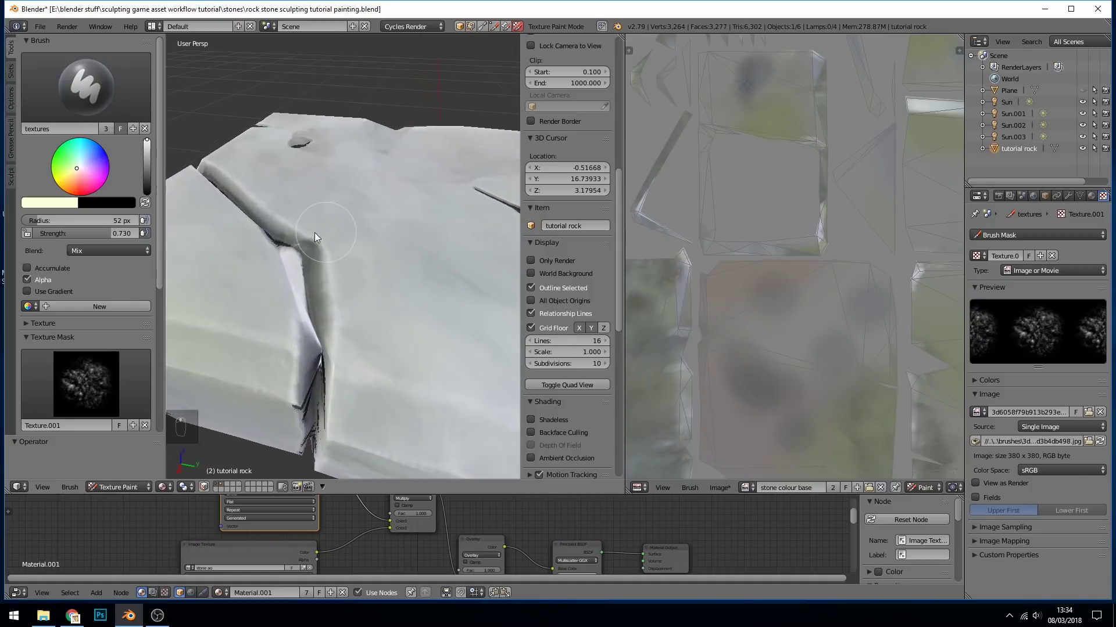
Step: Darken the brush colour to near black, reduce the radius to 21 px and paint dark shading along the large crack
drag(145, 166, 148, 189)
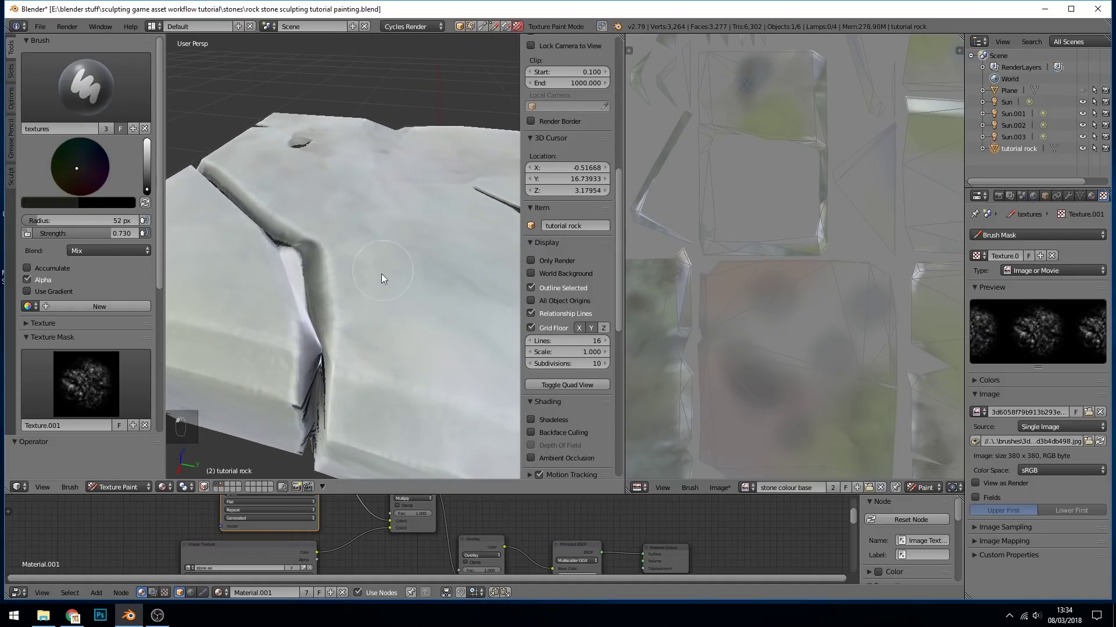
key(f)
click(332, 281)
drag(308, 336, 286, 259)
middle_drag(286, 259, 291, 312)
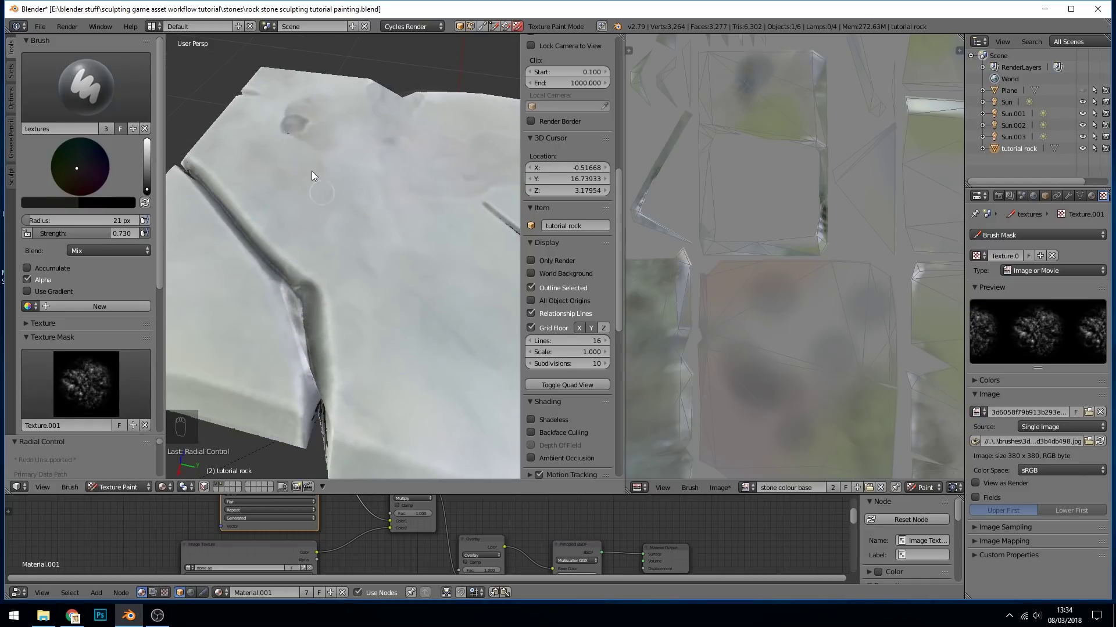
Step: Switch to the TexDraw brush with black at 21 px and darken the inside of the large crack
click(111, 89)
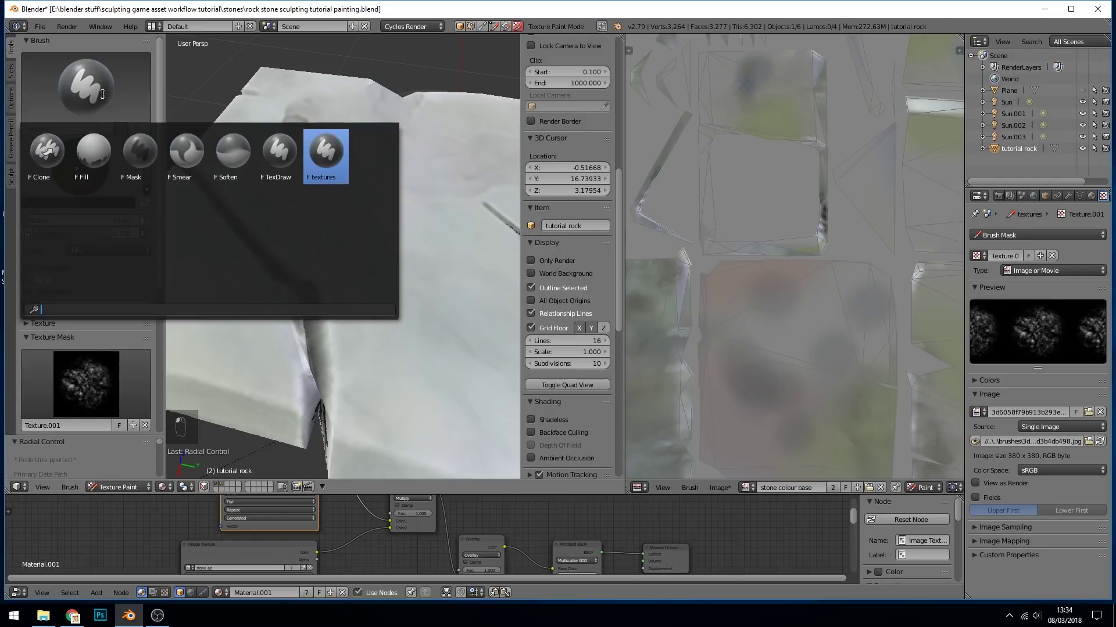
click(283, 157)
drag(148, 170, 147, 196)
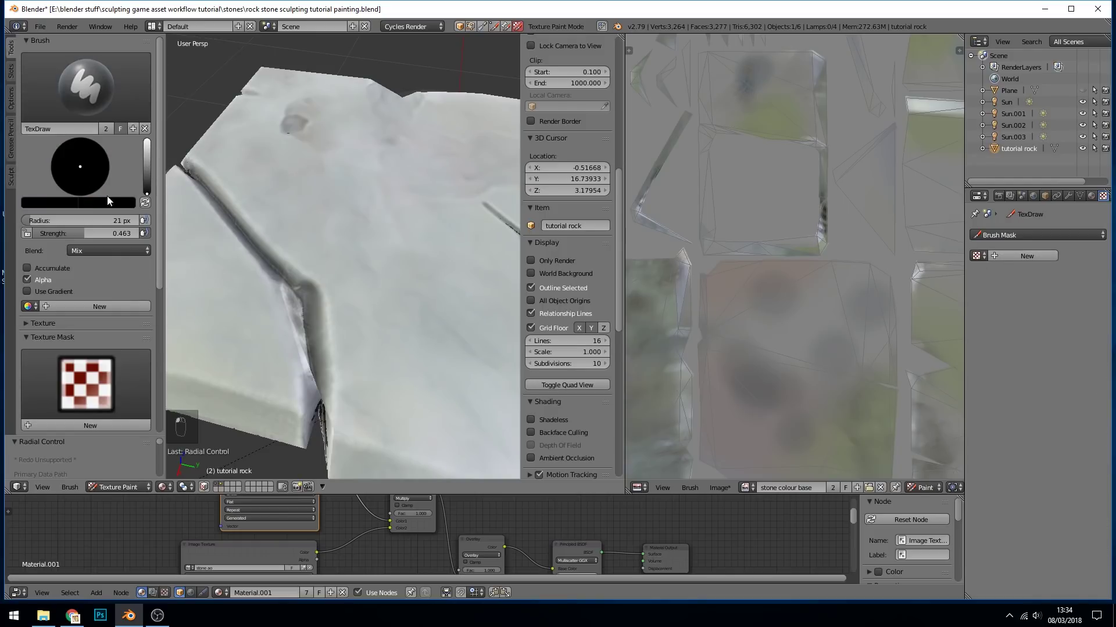
drag(275, 284, 298, 337)
drag(297, 289, 306, 348)
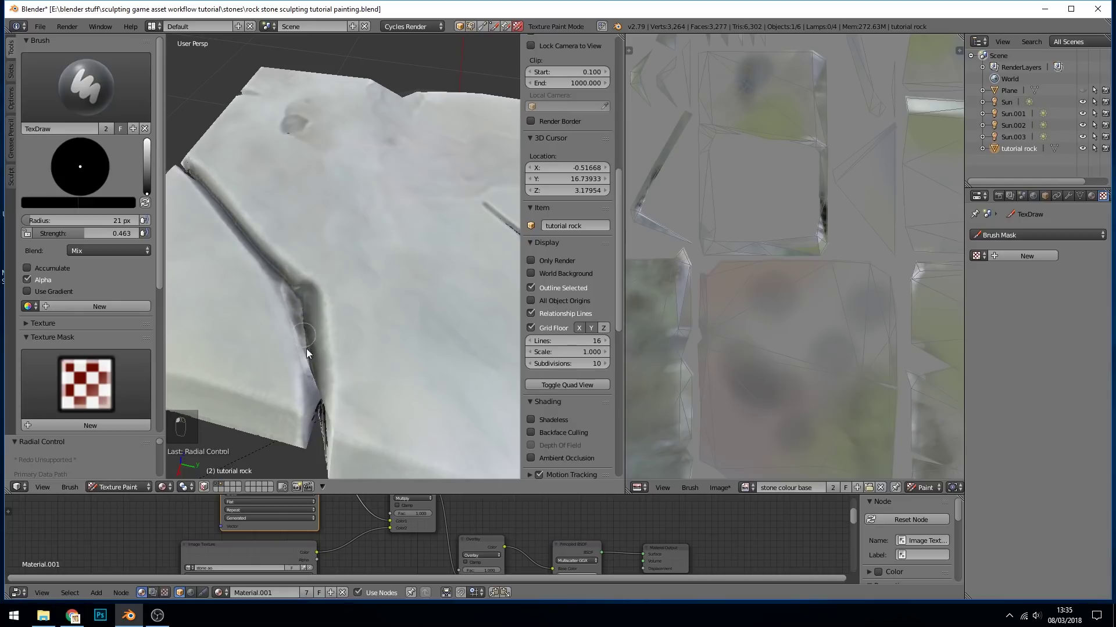
middle_drag(316, 401, 340, 227)
mouse_move(365, 378)
middle_down()
mouse_move(385, 252)
mouse_move(330, 235)
mouse_move(365, 254)
mouse_move(395, 223)
middle_up()
scroll(374, 290, down, 4)
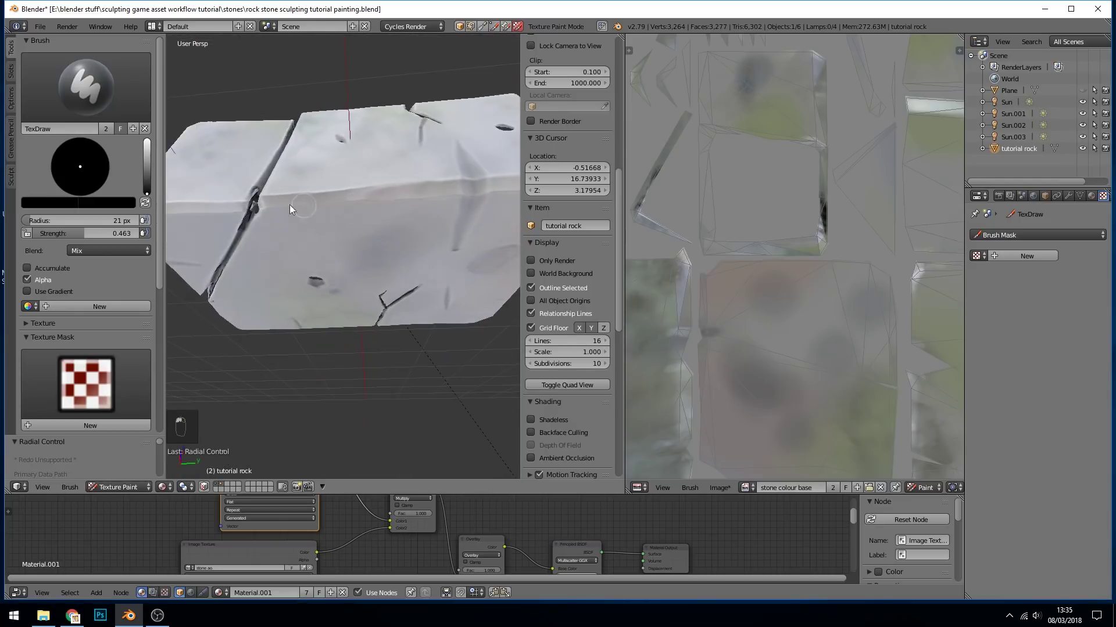
Step: Switch back to the textures brush and give it a new mask texture of type Clouds
click(92, 92)
click(330, 151)
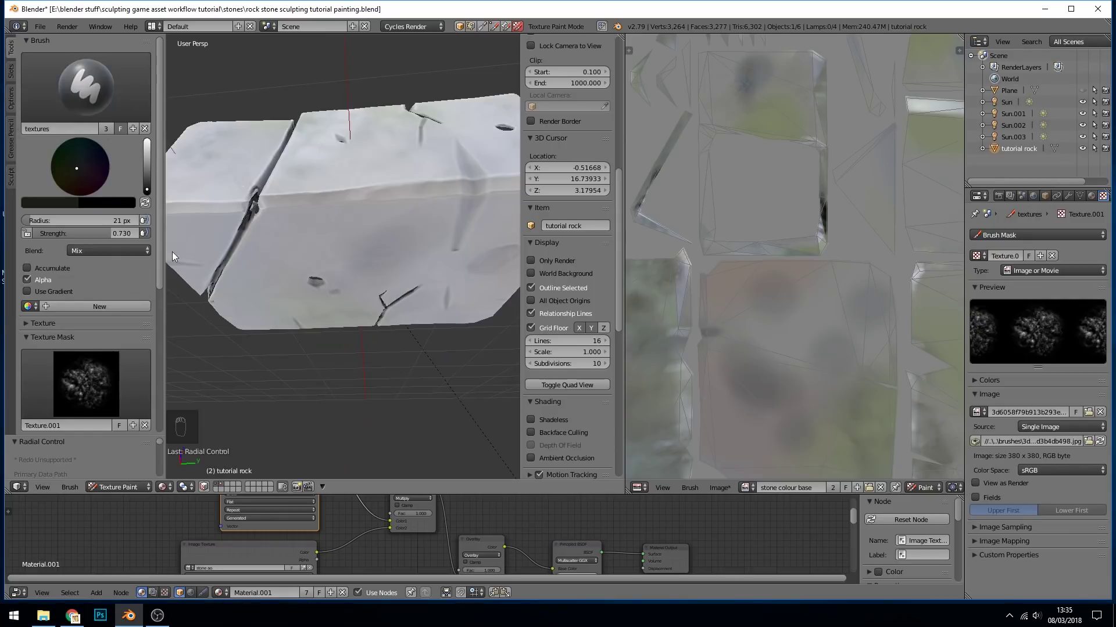
click(80, 384)
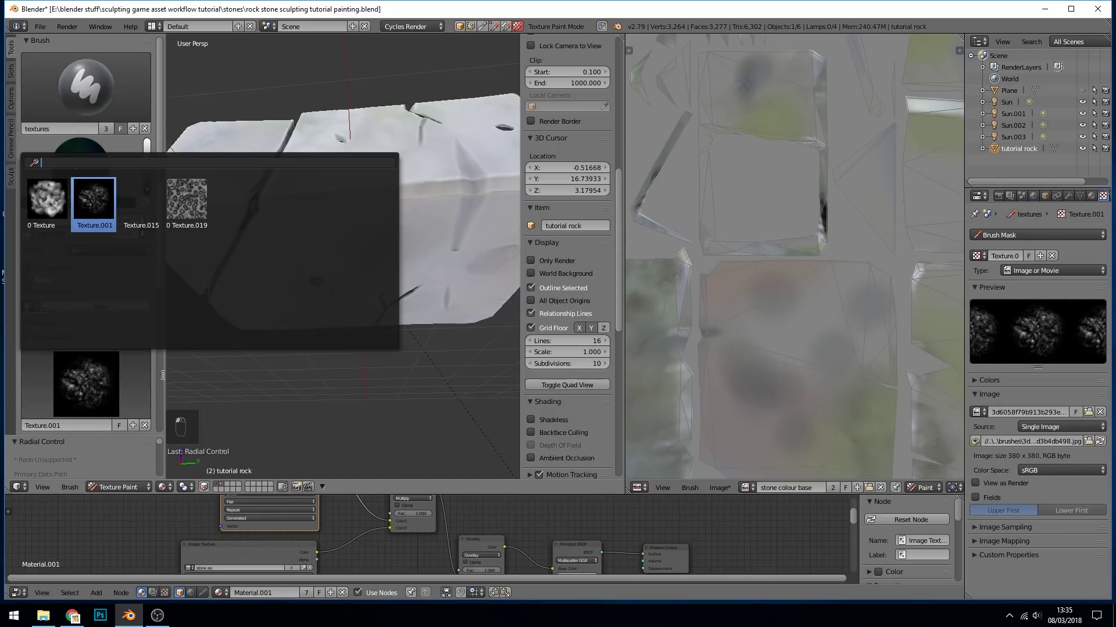
key(Escape)
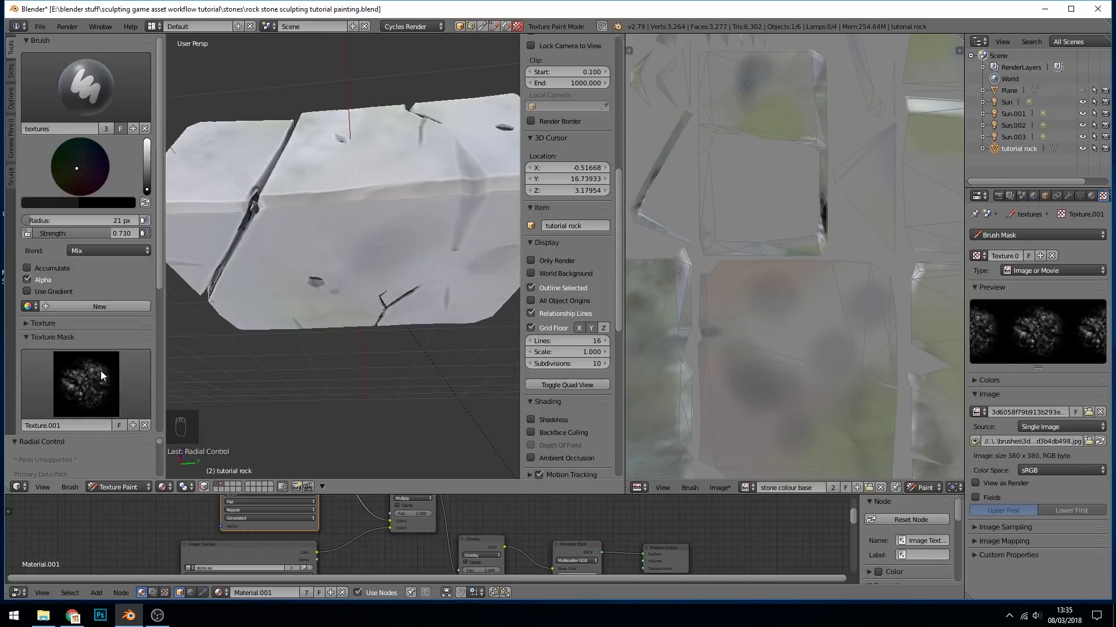
click(133, 426)
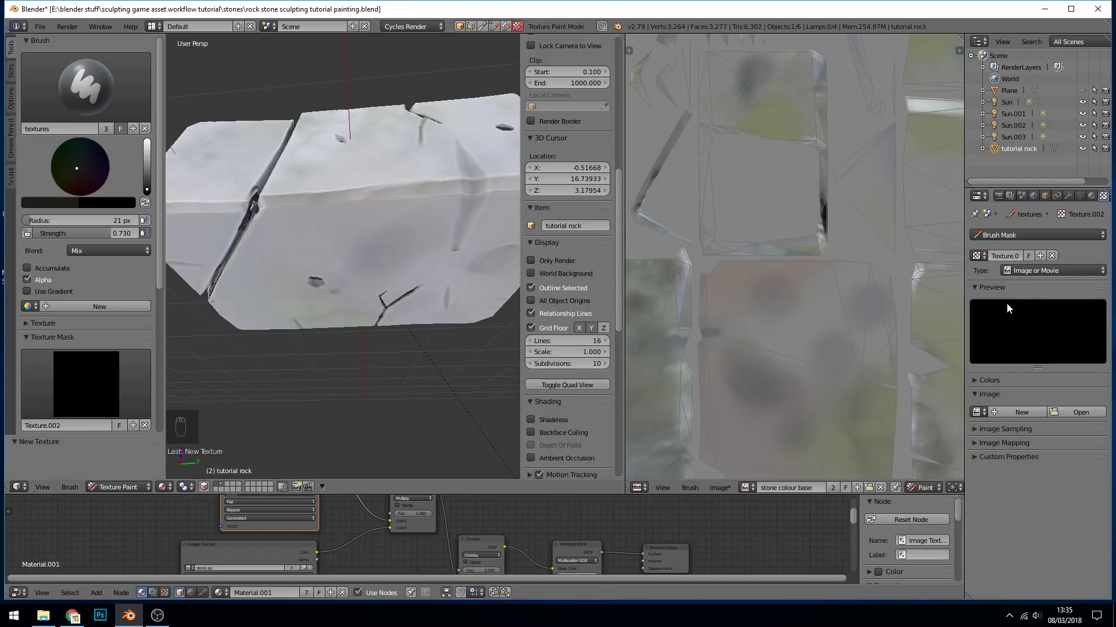
click(1057, 271)
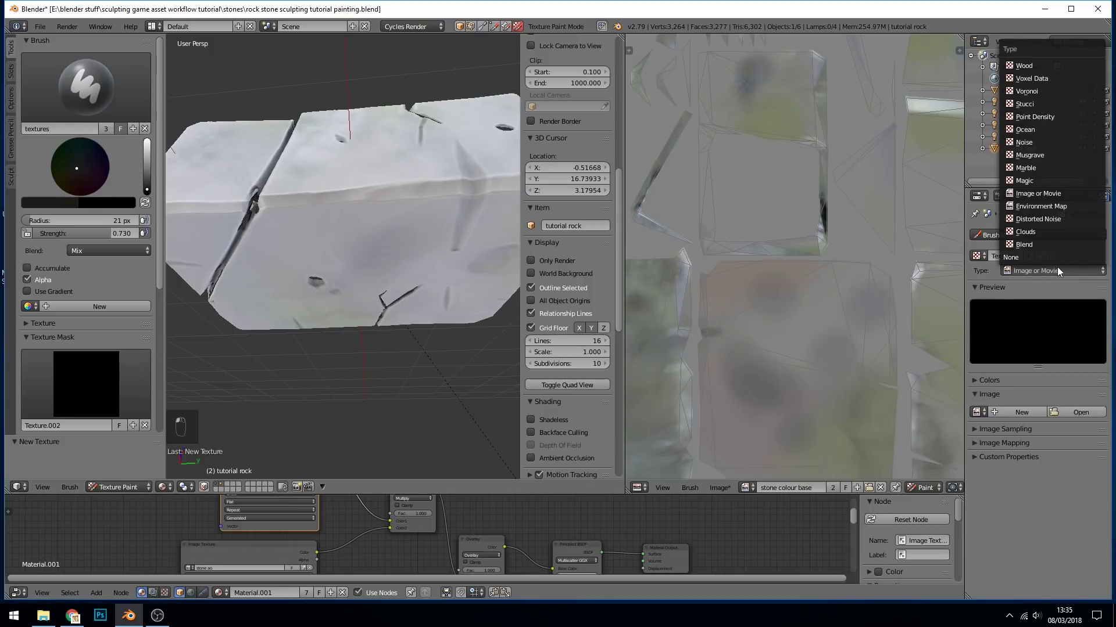
click(1047, 233)
Step: Enlarge the brush considerably and paint dark cloud-masked mottling on the rock's faces
mouse_move(333, 251)
middle_down()
mouse_move(341, 291)
mouse_move(312, 315)
mouse_move(279, 302)
middle_up()
key(f)
click(381, 275)
key(f)
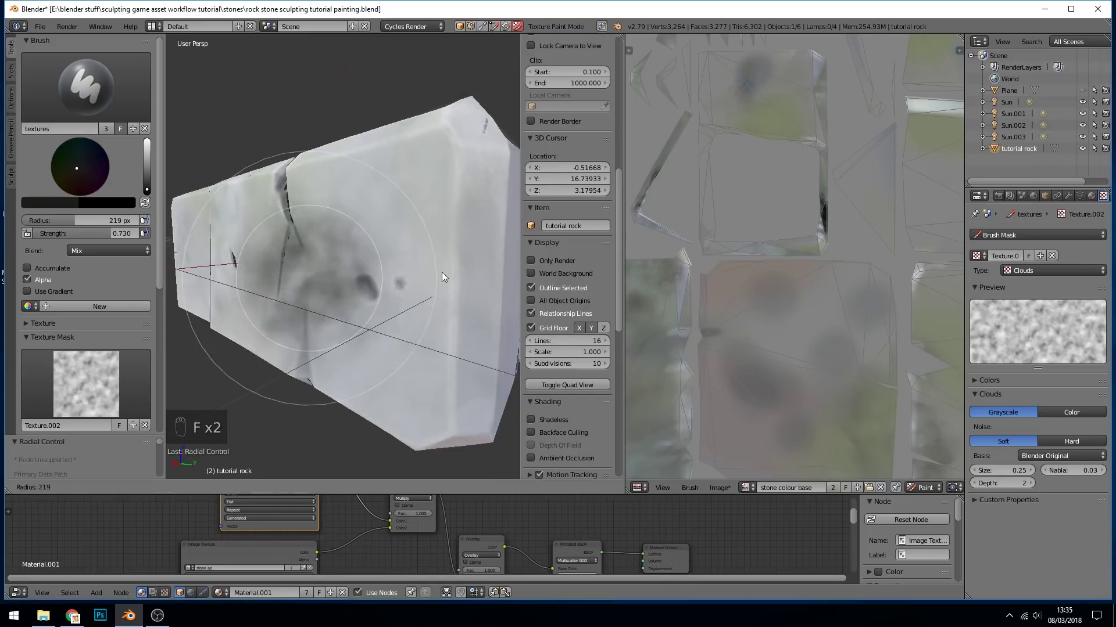
click(448, 273)
middle_drag(361, 258, 397, 303)
Step: Pick a purple brush colour, lower the brush strength and paint soft purple patches over the rock
click(147, 166)
click(96, 179)
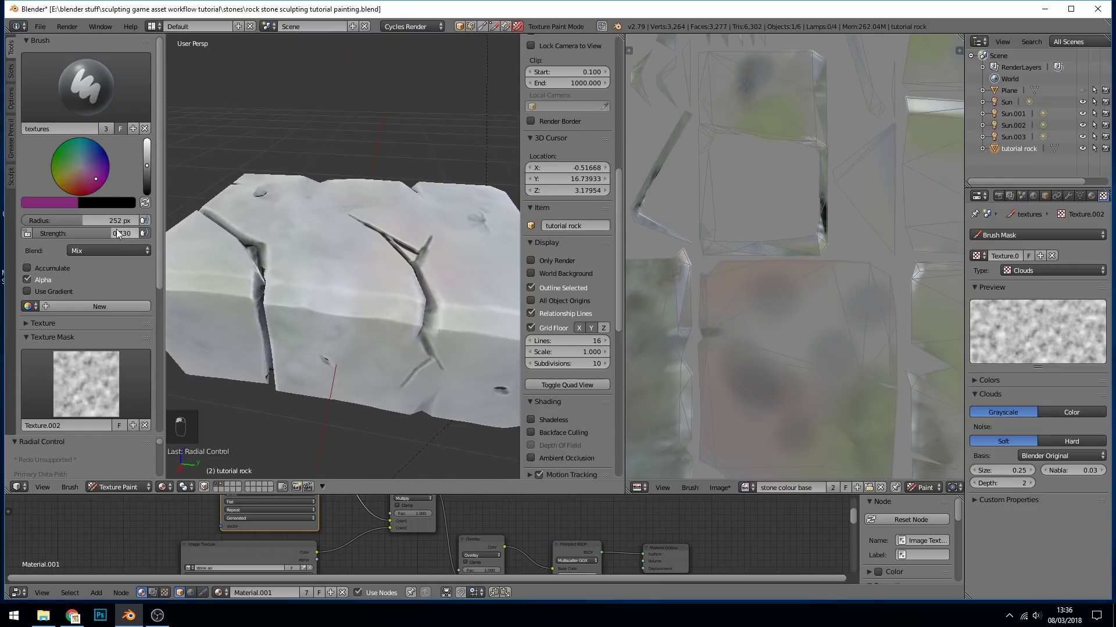
drag(117, 234, 91, 233)
drag(293, 245, 349, 262)
mouse_move(349, 261)
middle_down()
mouse_move(451, 367)
mouse_move(291, 284)
mouse_move(323, 360)
middle_up()
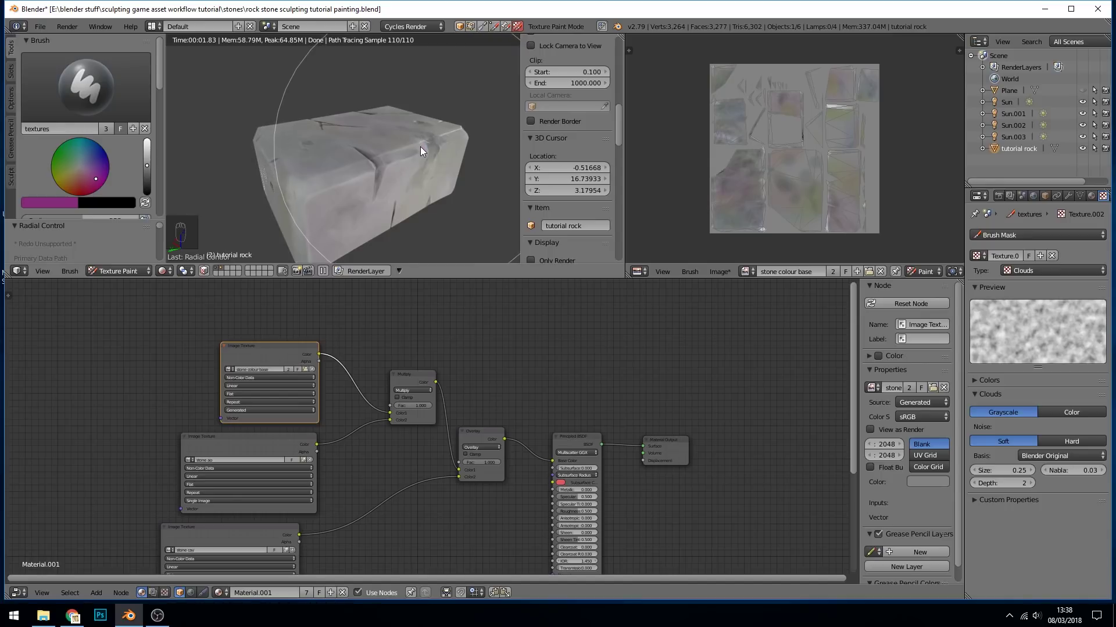
middle_drag(423, 150, 377, 183)
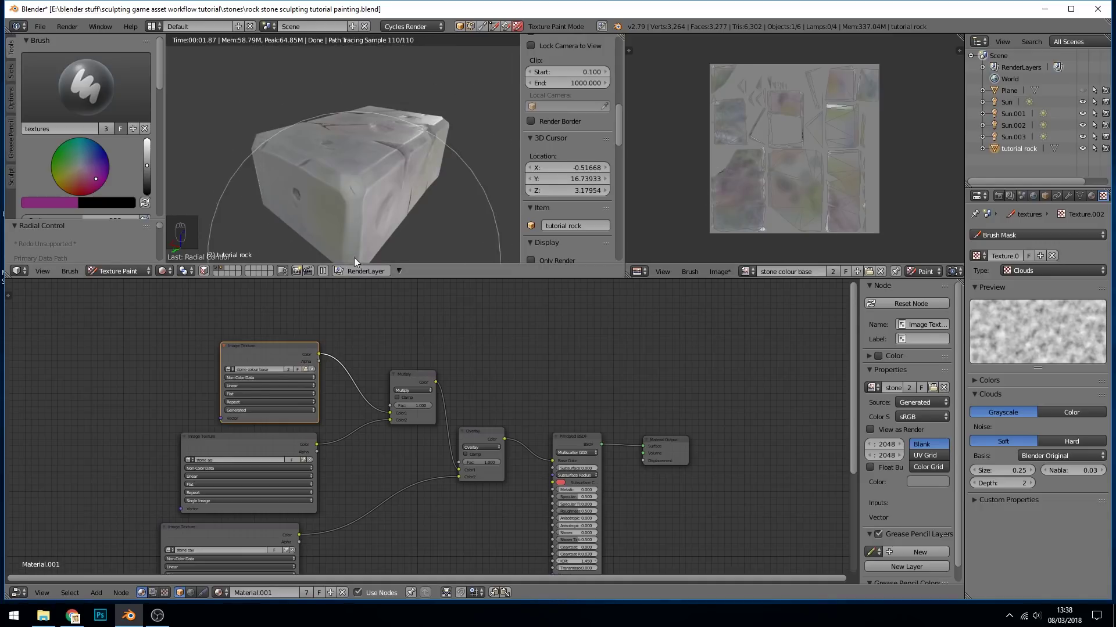
Step: Set the stone colour base image texture node's colour space to Color
click(252, 378)
click(245, 369)
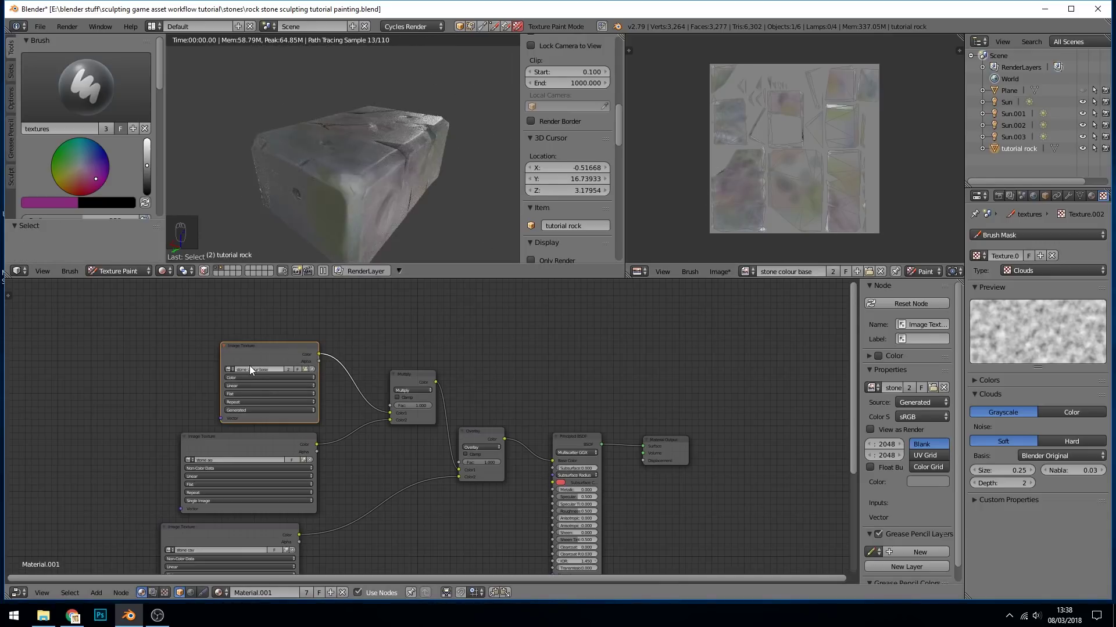
middle_drag(514, 203, 404, 202)
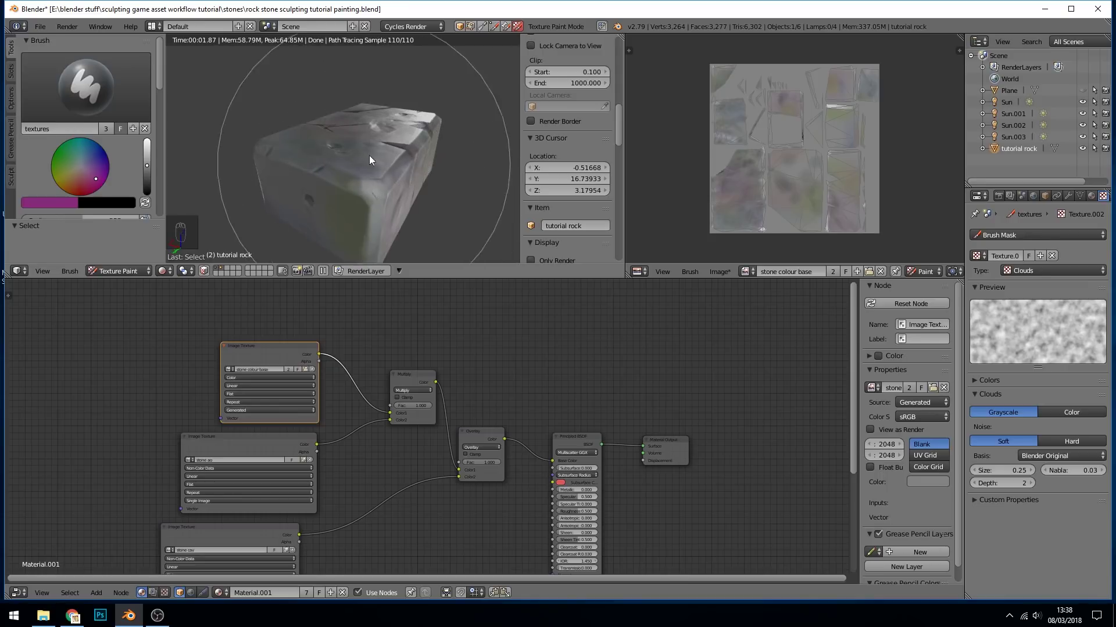
Step: Switch to the Fill brush at strength 0.191 with a muted grey and fill the rock to mute its colours
click(102, 93)
click(100, 154)
drag(162, 82, 159, 118)
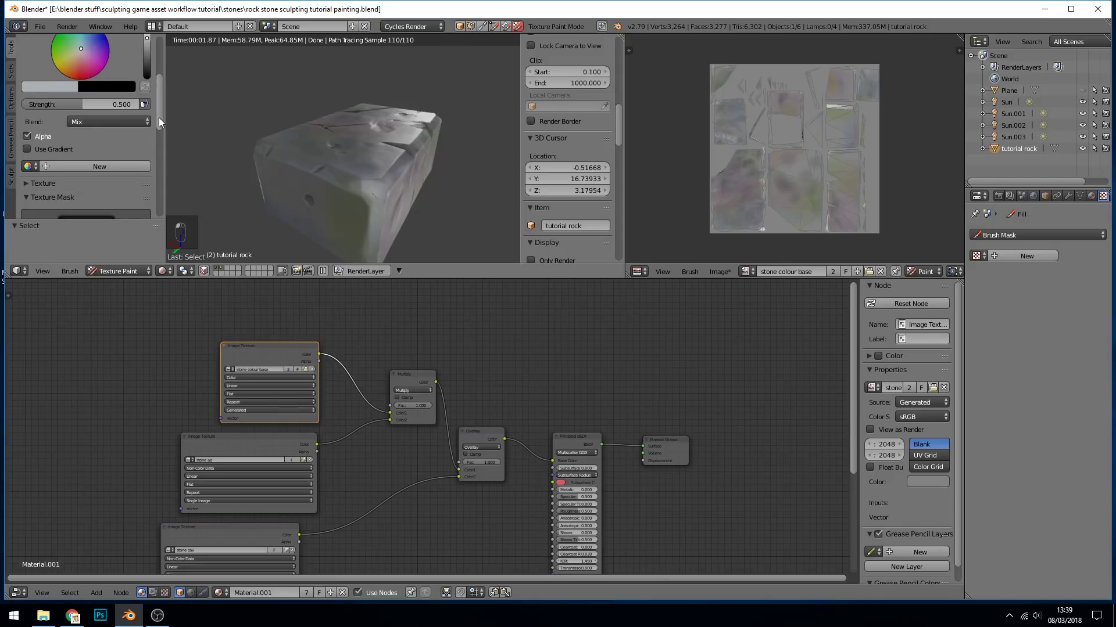
drag(44, 99, 26, 99)
scroll(159, 84, up, 3)
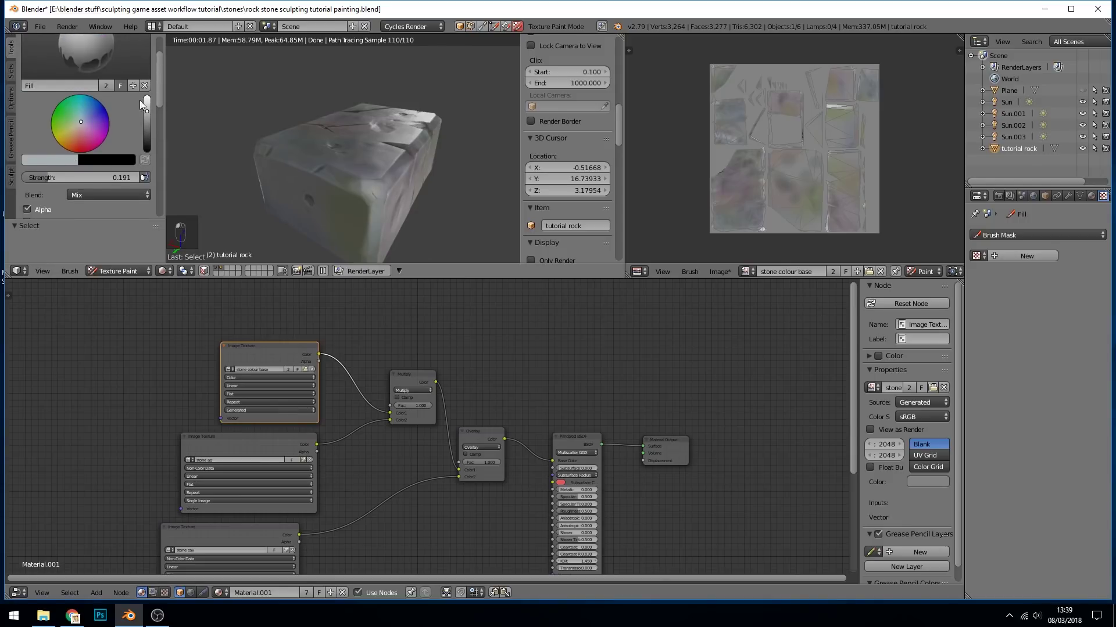
click(70, 163)
mouse_move(71, 287)
mouse_down()
mouse_move(58, 288)
mouse_move(64, 306)
mouse_up()
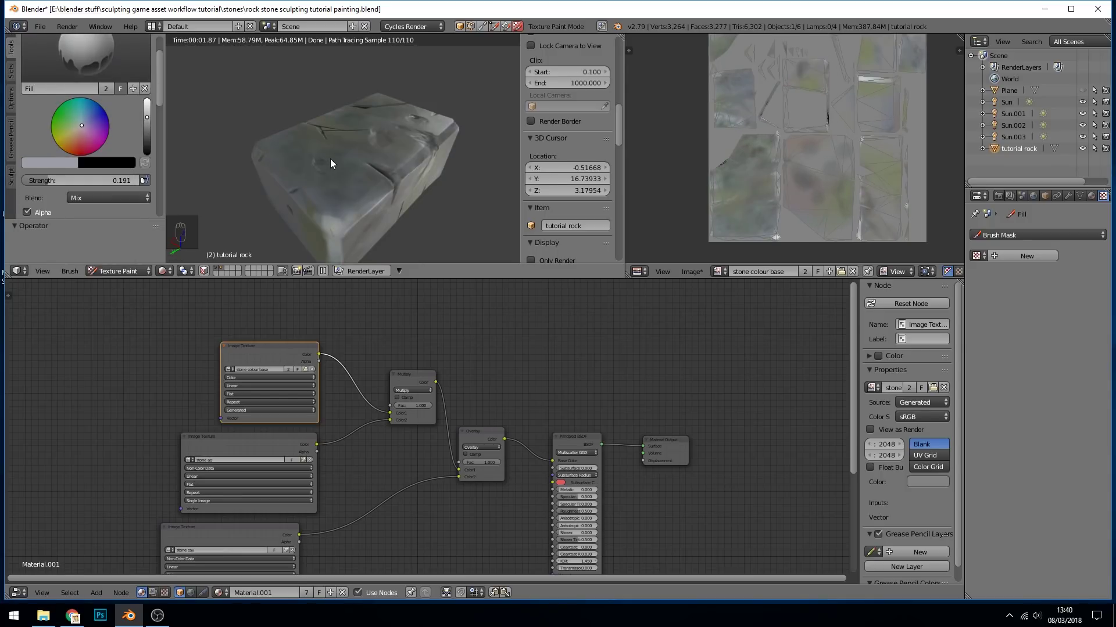
click(336, 166)
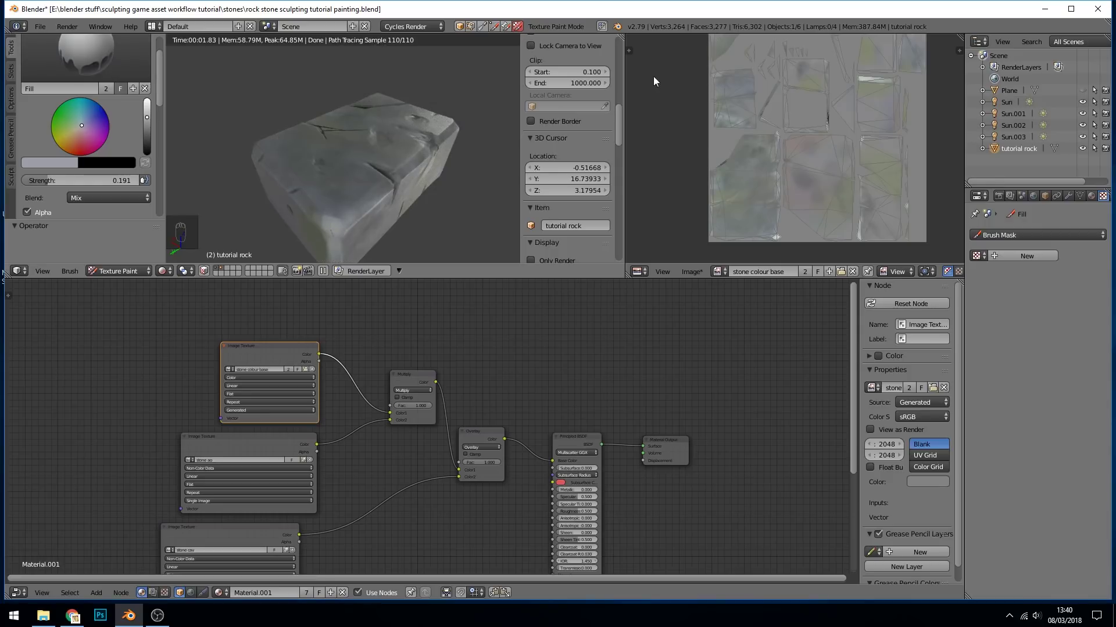
click(374, 184)
middle_drag(379, 187, 395, 164)
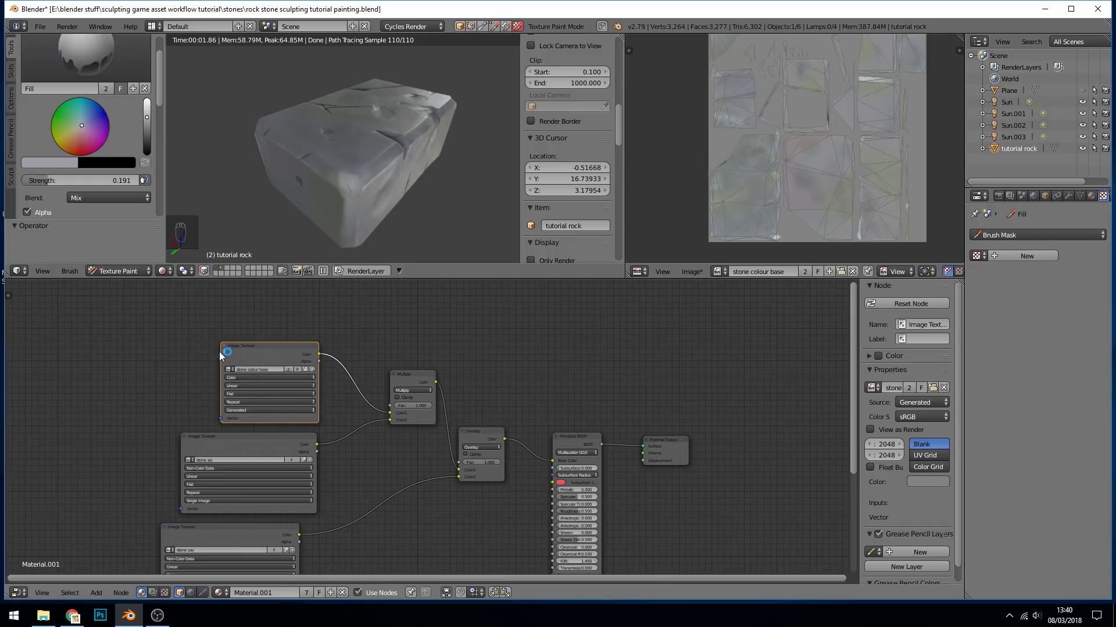
Step: Save the painted texture to the stones folder as stone colour base.png
drag(221, 355, 196, 355)
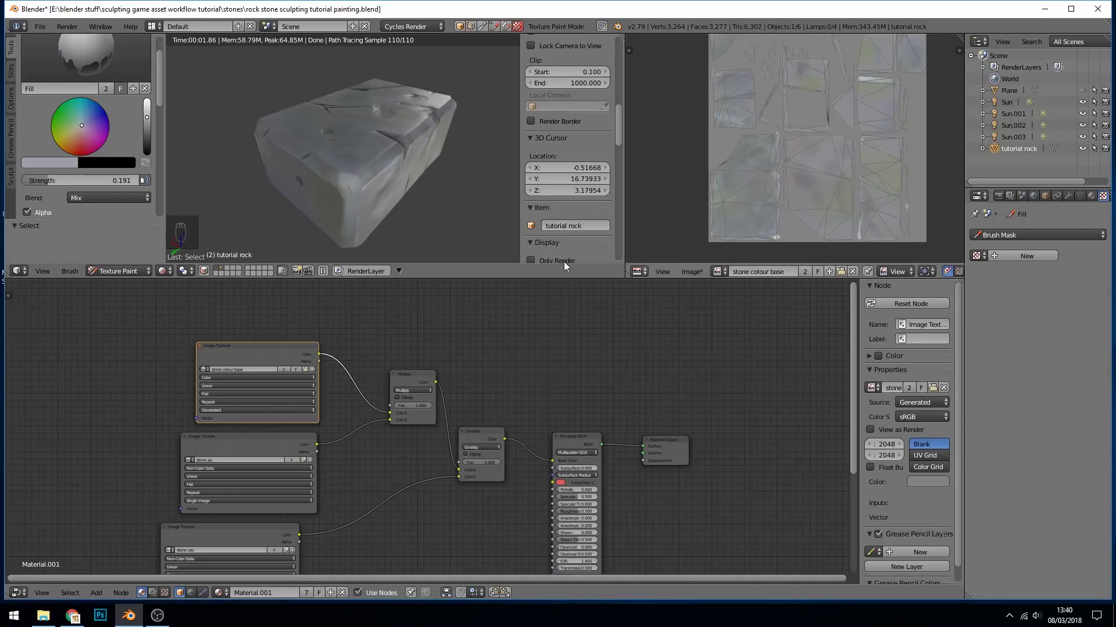
click(695, 271)
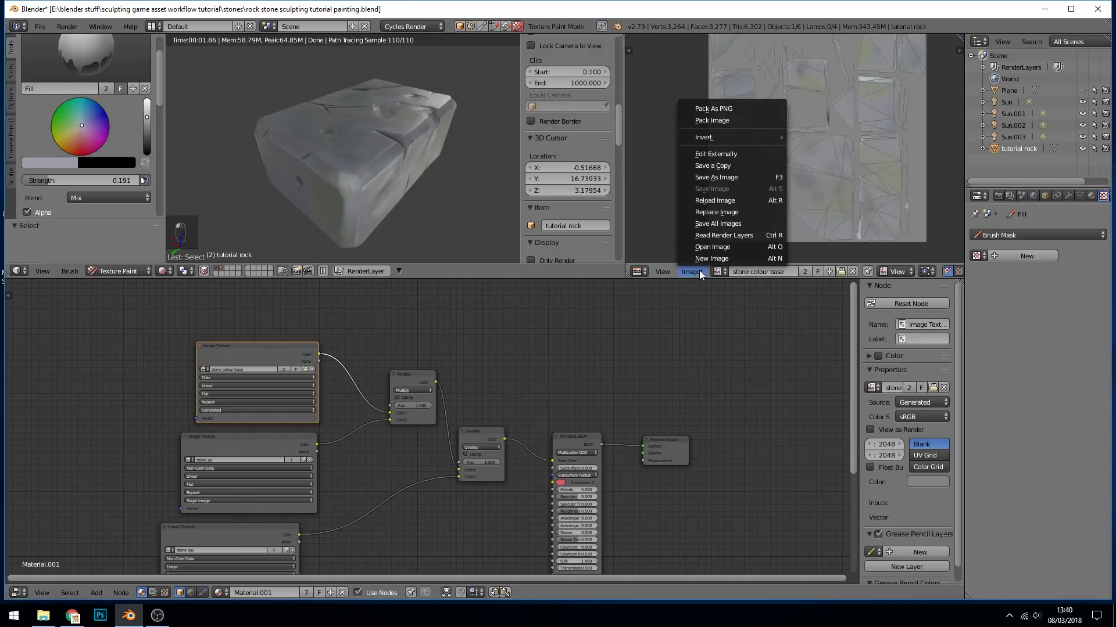
click(733, 177)
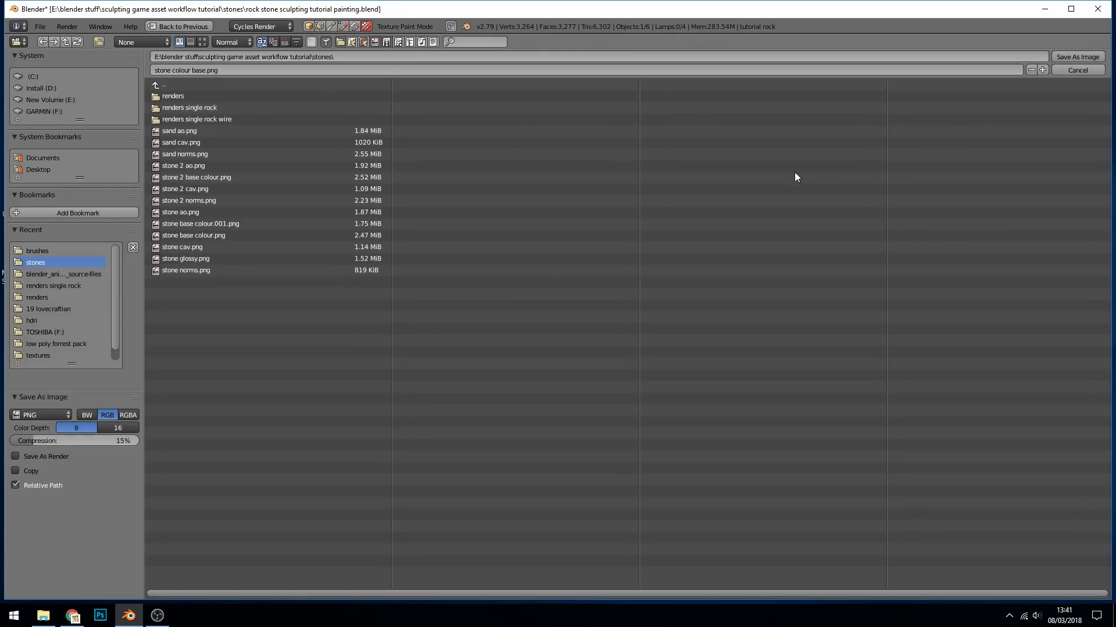
click(1088, 56)
middle_drag(550, 380, 559, 351)
mouse_move(437, 186)
middle_down()
mouse_move(355, 170)
mouse_move(400, 169)
mouse_move(364, 160)
mouse_move(438, 125)
mouse_move(472, 155)
mouse_move(406, 166)
mouse_move(462, 176)
mouse_move(448, 182)
middle_up()
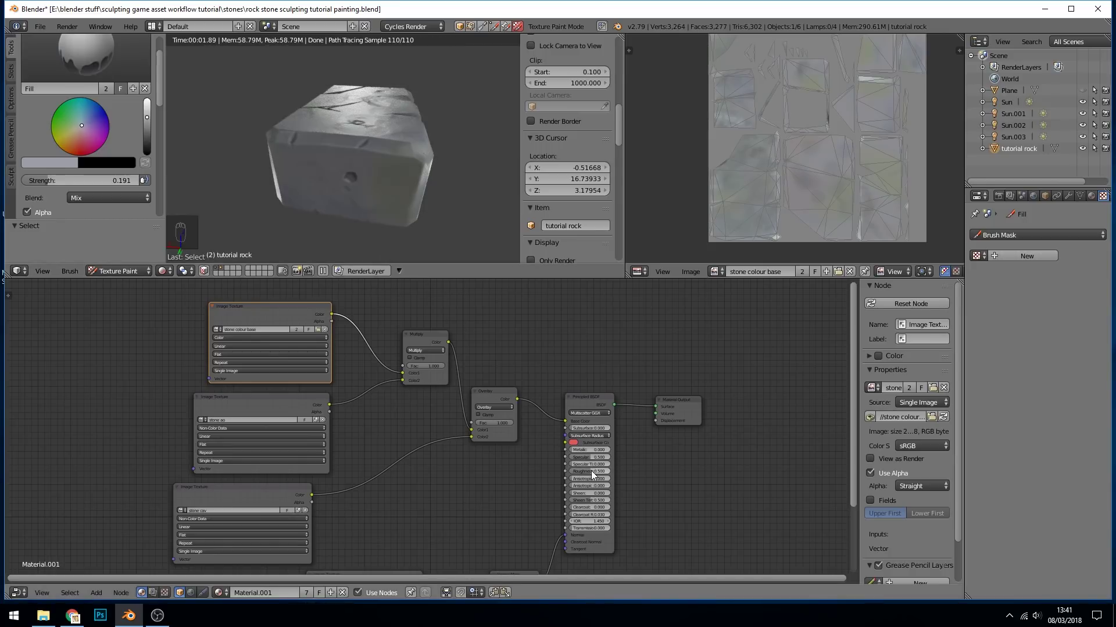
Step: Try the Principled BSDF's roughness at 1.000 and at 0.000 to compare the rock's shine
drag(592, 471, 616, 472)
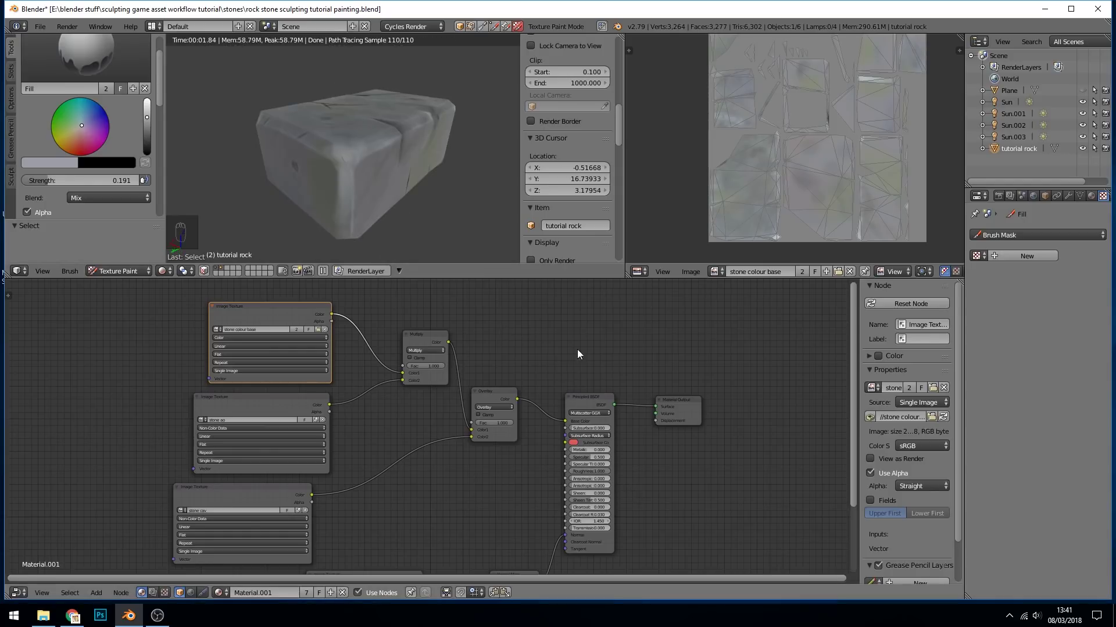
drag(605, 469, 553, 464)
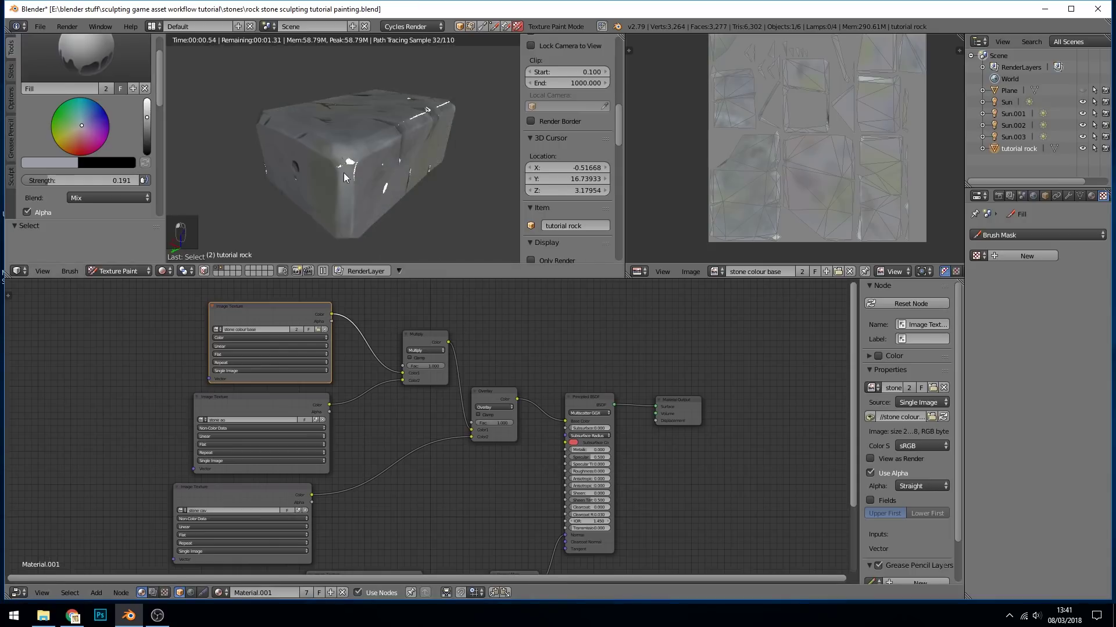
scroll(388, 165, down, 2)
middle_drag(389, 165, 403, 175)
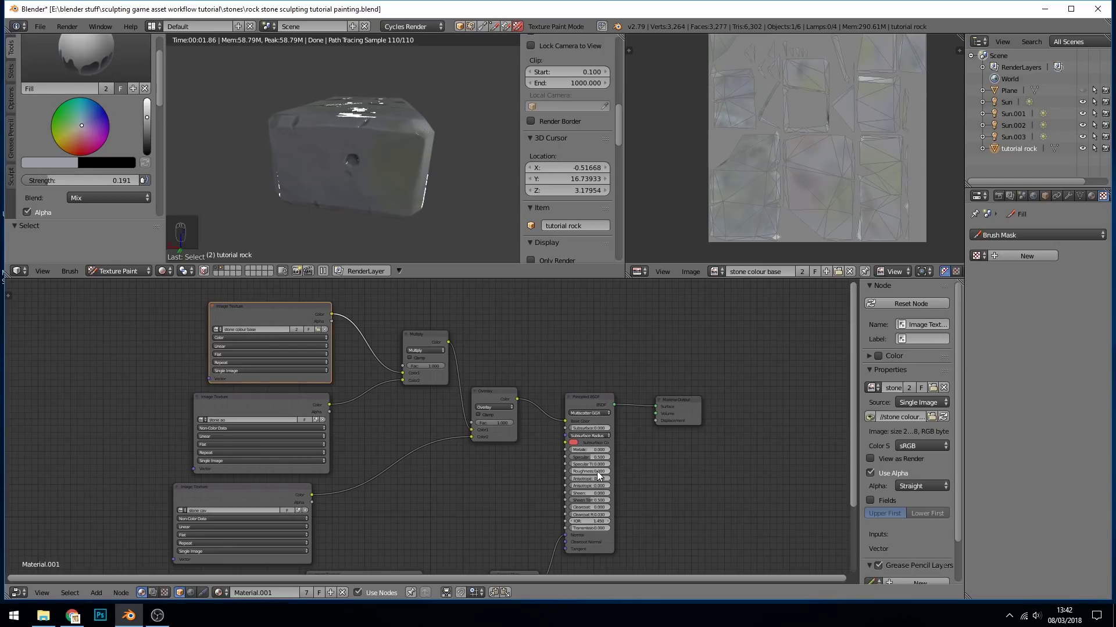
Step: Move the three image texture nodes away from the mix nodes and link the stone cav colour to the shader's roughness
drag(252, 312, 200, 302)
drag(227, 398, 145, 389)
drag(231, 488, 156, 495)
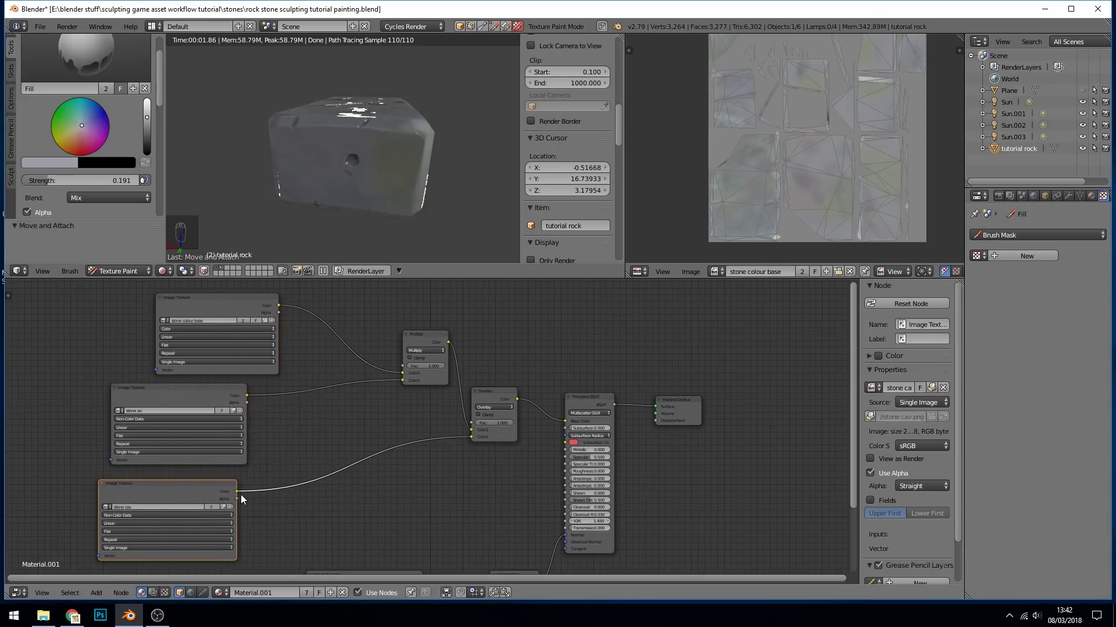
drag(236, 491, 566, 472)
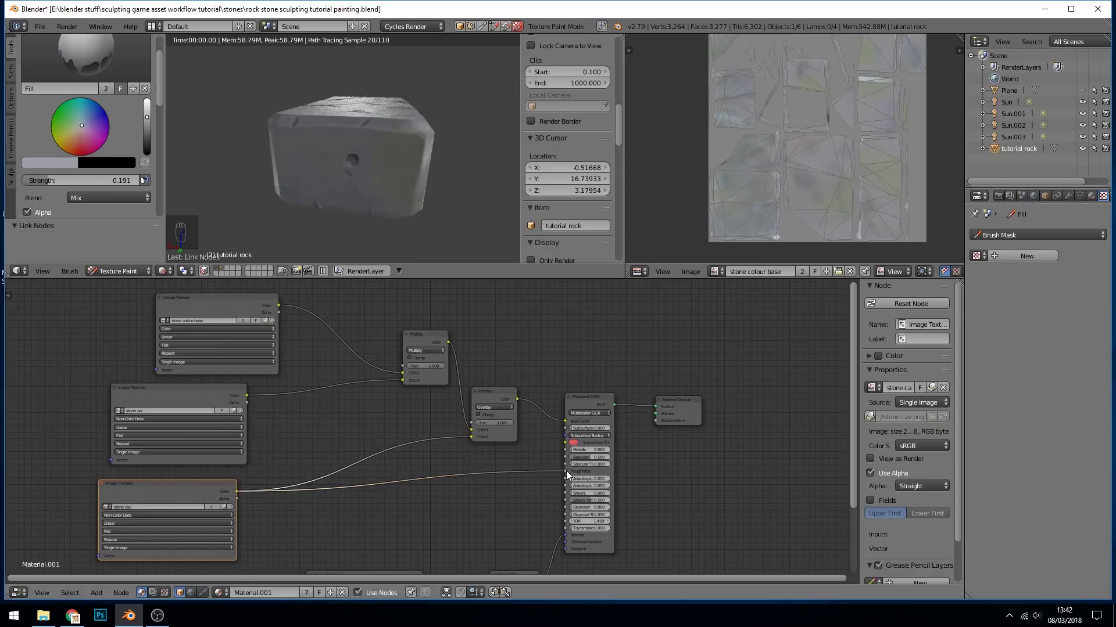
Step: Preview the stone cav texture, insert an Invert node between it and the roughness input, and return to the shader
ctrl+shift+click(199, 483)
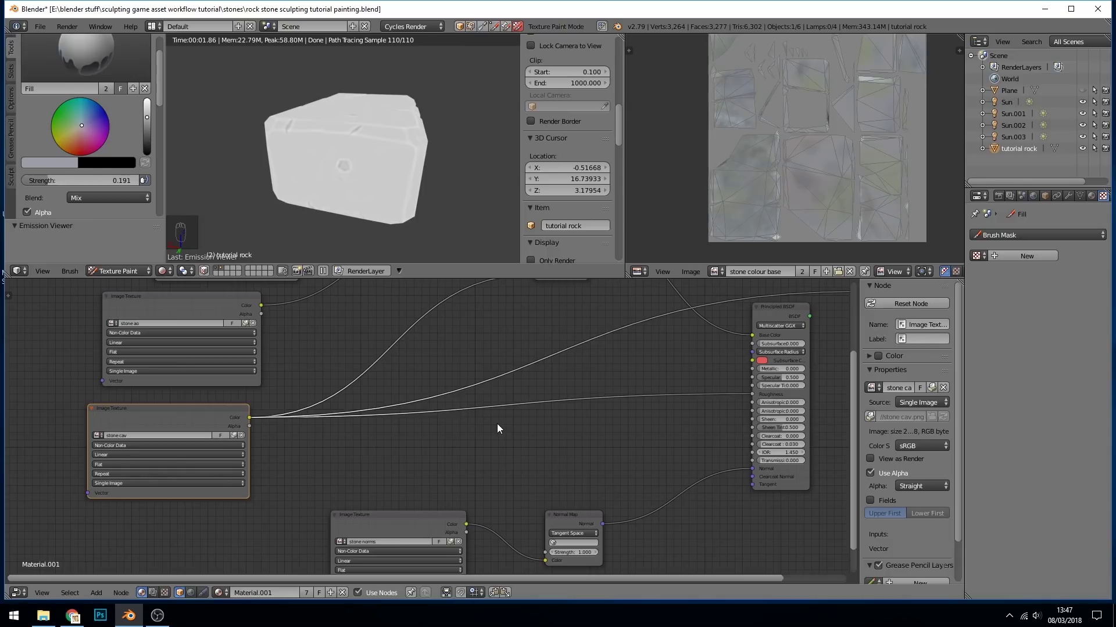
key(shift+a)
mouse_move(493, 402)
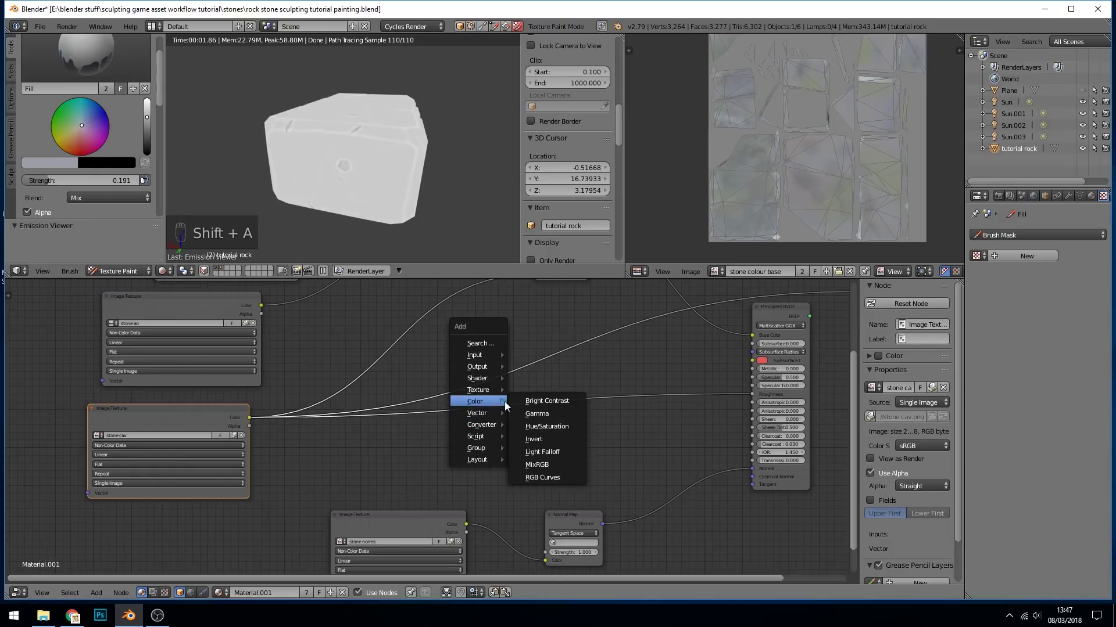
click(529, 437)
click(515, 397)
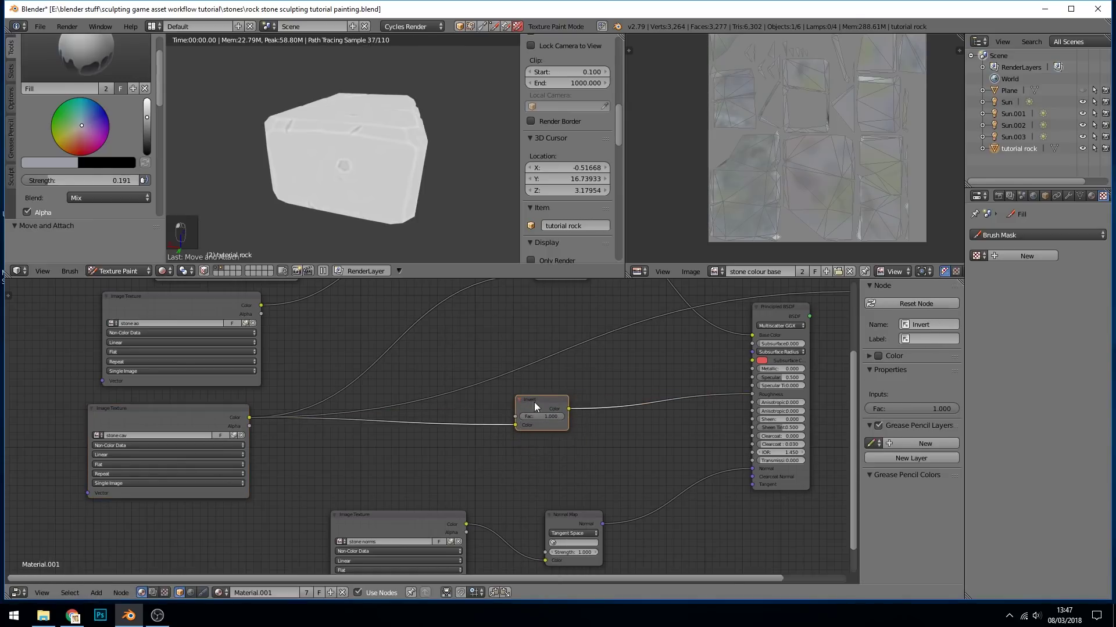
ctrl+shift+click(772, 305)
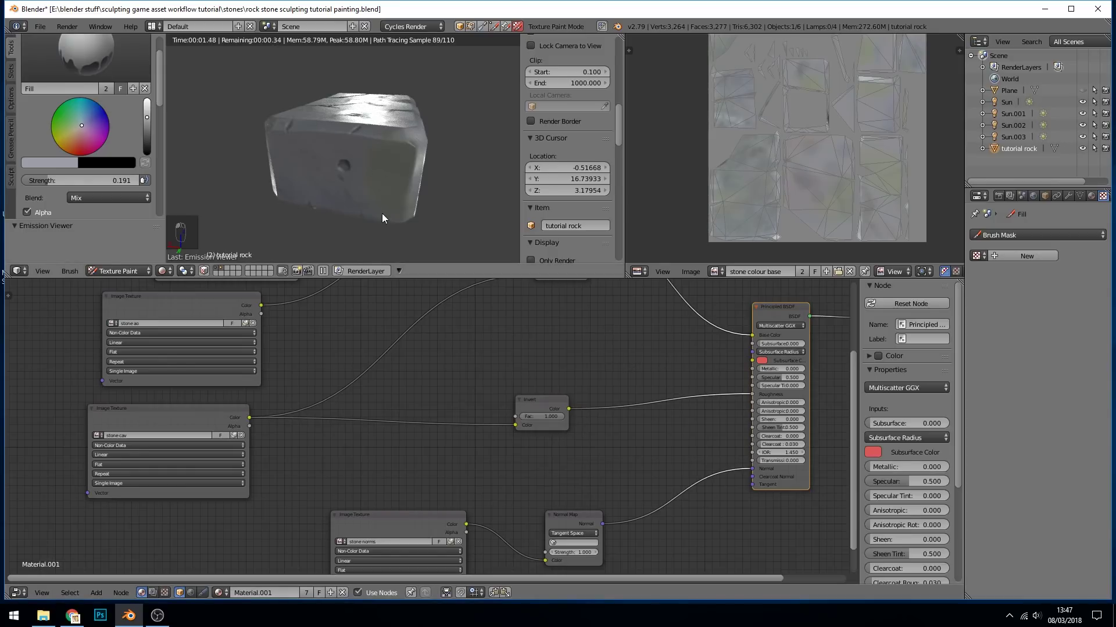
Step: Preview the Invert output and insert a ColorRamp between the Invert node and the shader's roughness input
ctrl+shift+click(545, 400)
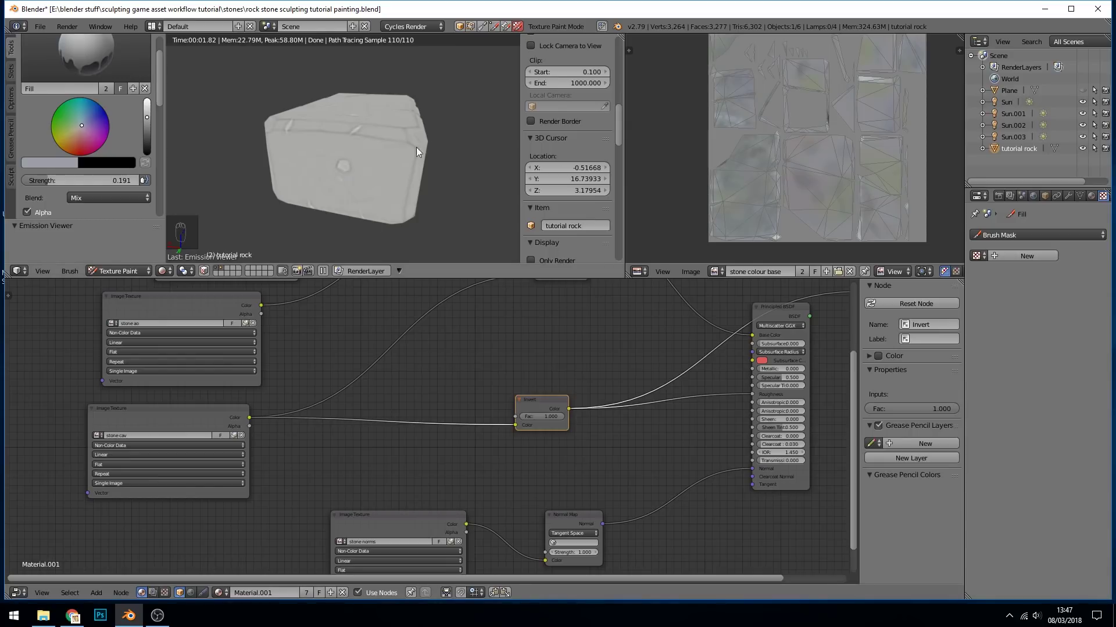
middle_drag(633, 341, 477, 340)
key(shift+a)
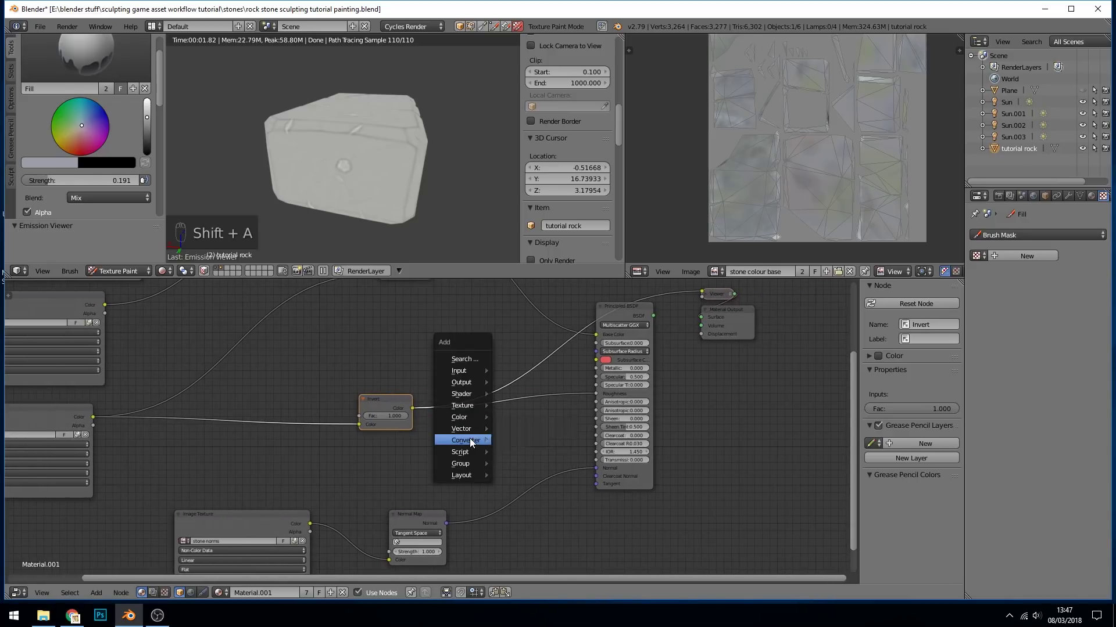
mouse_move(468, 440)
click(526, 309)
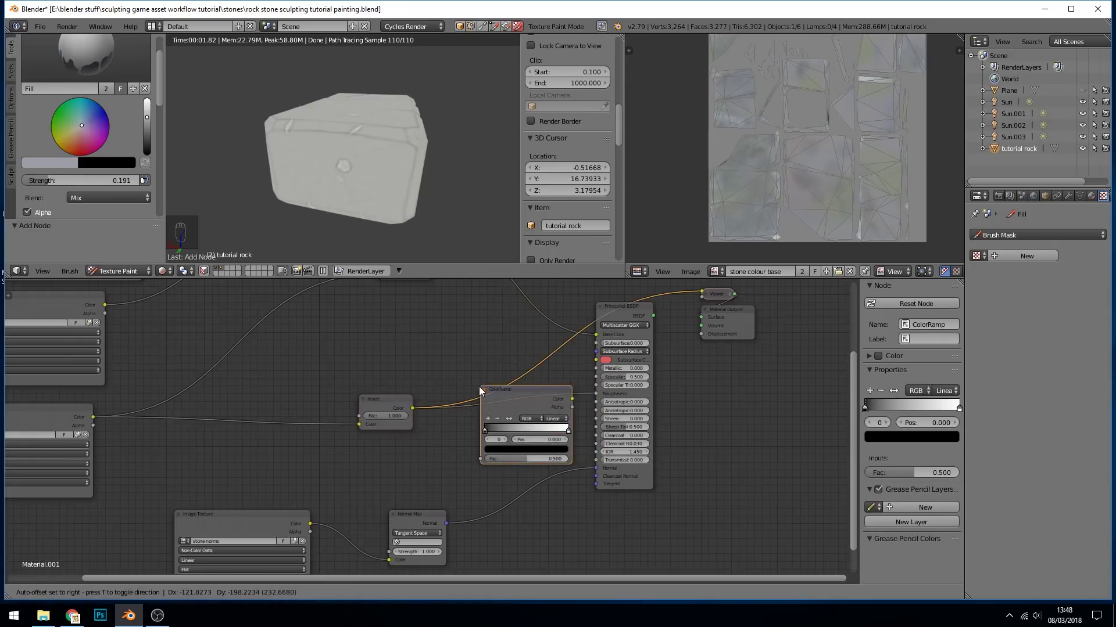
click(479, 400)
drag(501, 415, 483, 394)
ctrl+shift+click(483, 394)
middle_drag(417, 360, 358, 348)
drag(330, 386, 276, 385)
drag(419, 382, 366, 370)
Step: Try the ColorRamp's black stop at 0.300, check the shaded rock, and return the stop to 0.000
drag(347, 400, 373, 401)
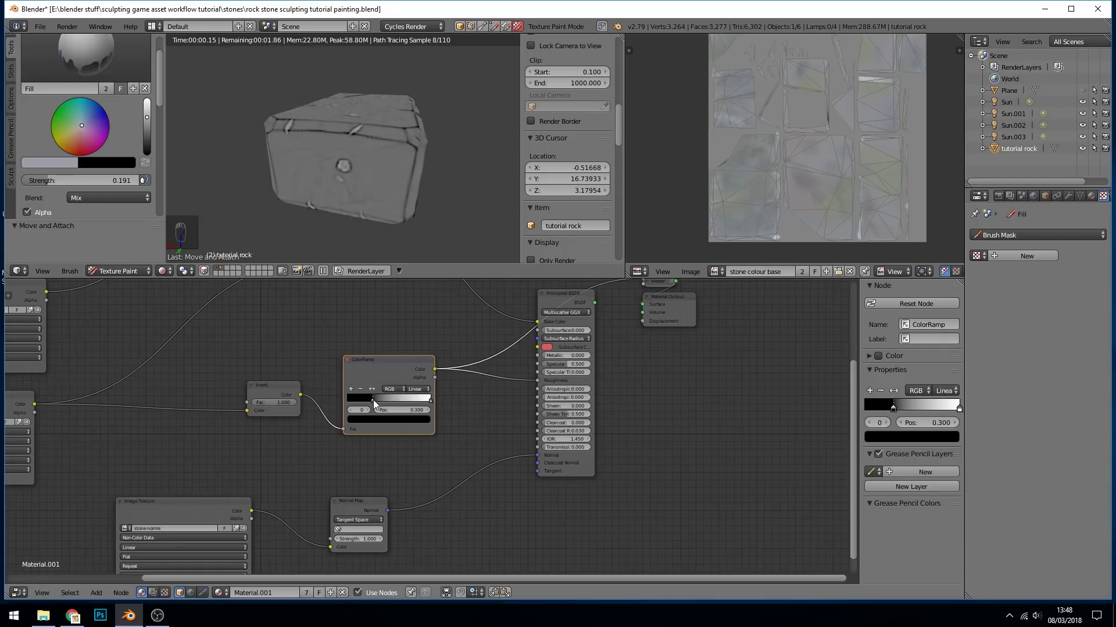
ctrl+shift+click(553, 294)
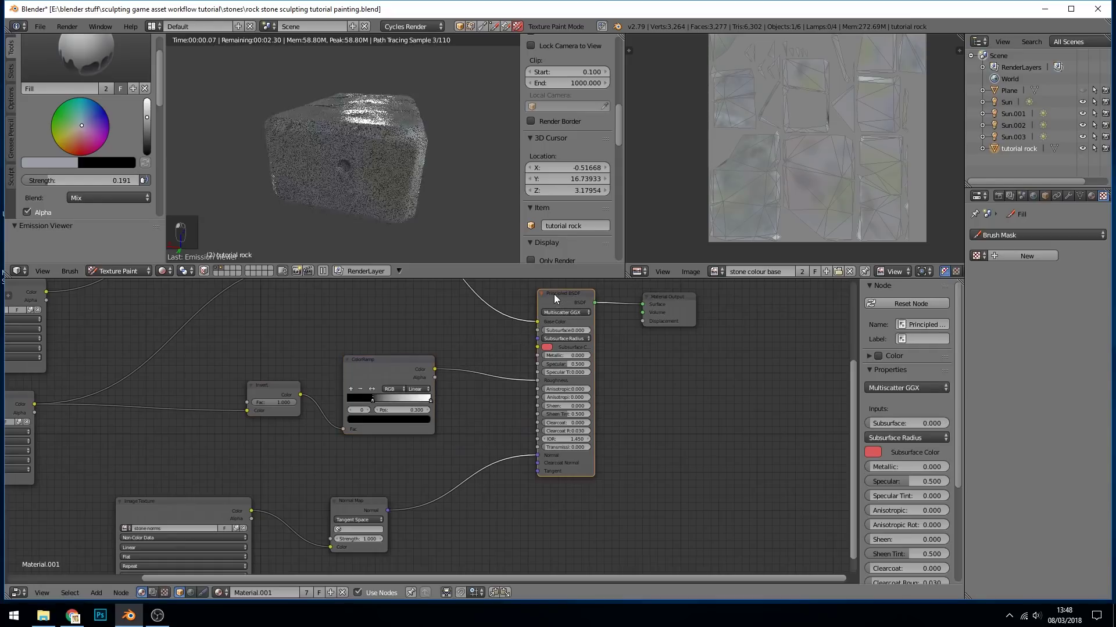
ctrl+shift+click(394, 369)
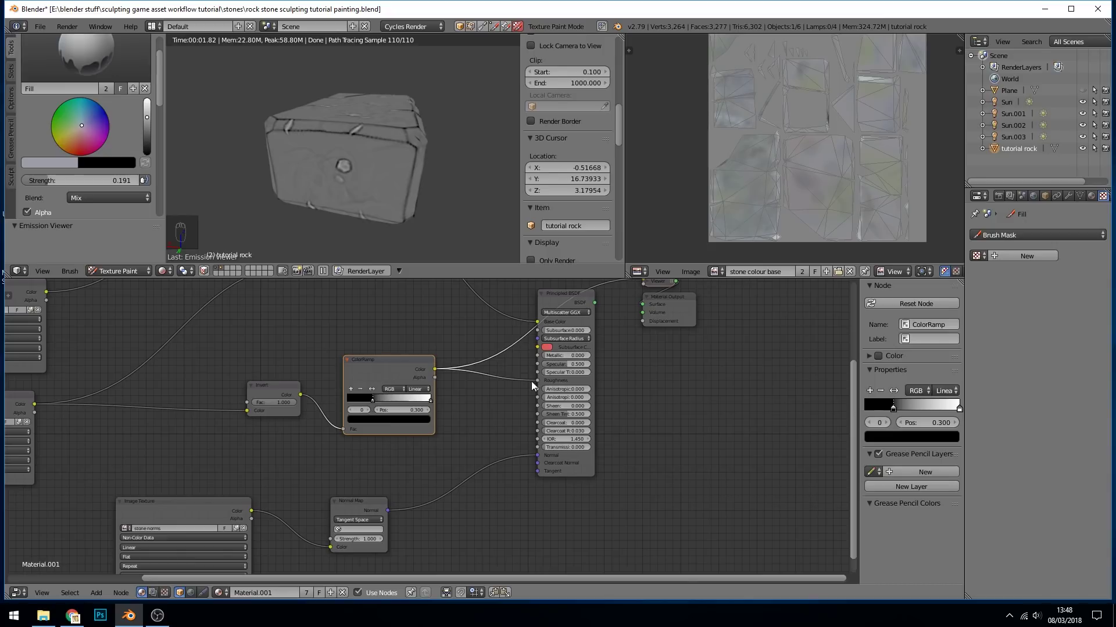
drag(372, 400, 344, 401)
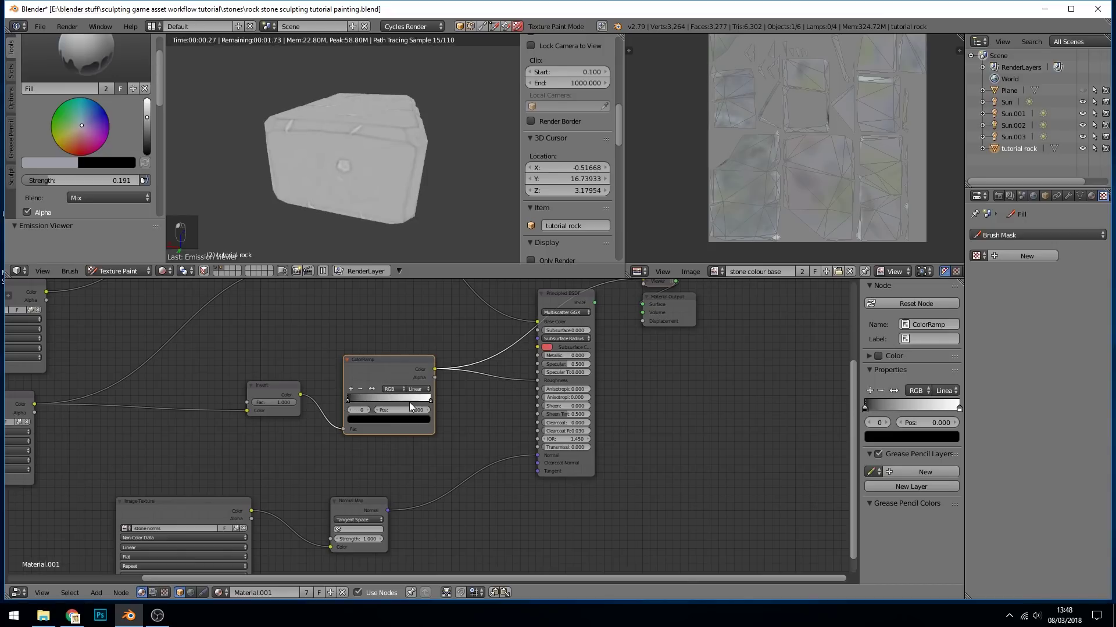
Step: Set the ColorRamp's white stop position to 0.727, comparing the result on the shaded rock
drag(430, 401, 398, 401)
click(552, 295)
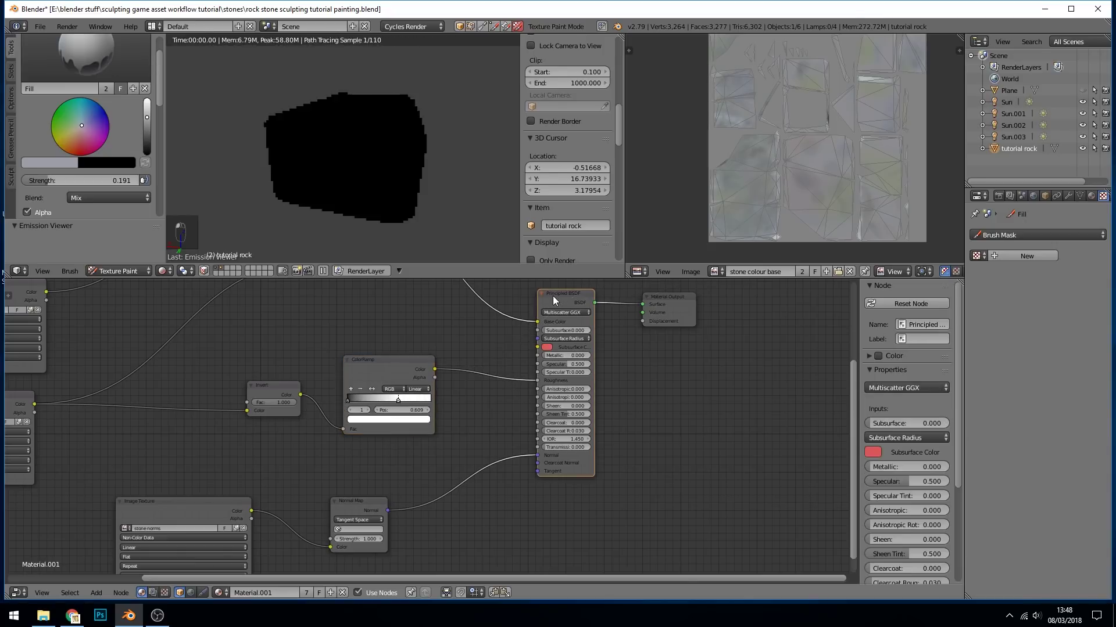
middle_drag(446, 167, 402, 232)
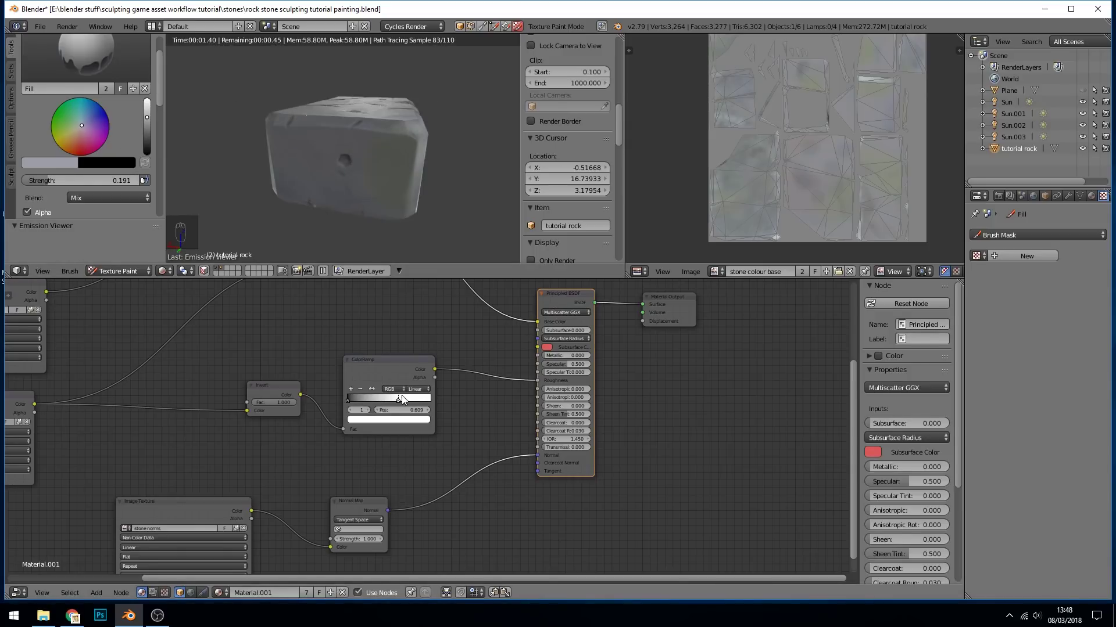
drag(398, 400, 407, 401)
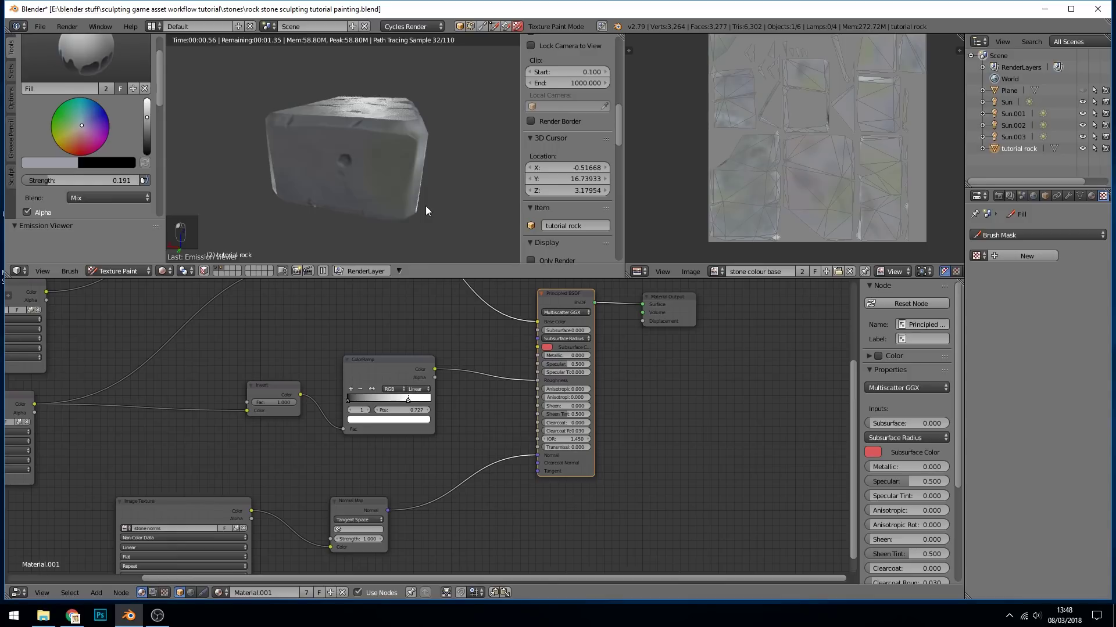
middle_drag(420, 179, 393, 197)
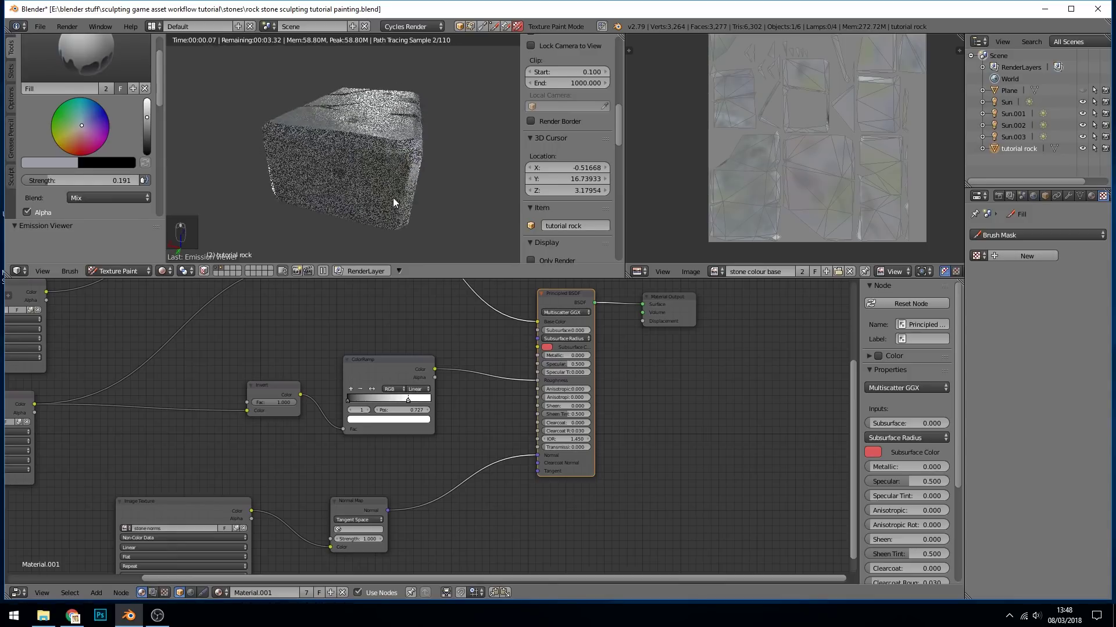
Step: Preview the ColorRamp output, lighten its black stop to 0.028 grey, and return the preview to the Principled shader
ctrl+shift+click(392, 382)
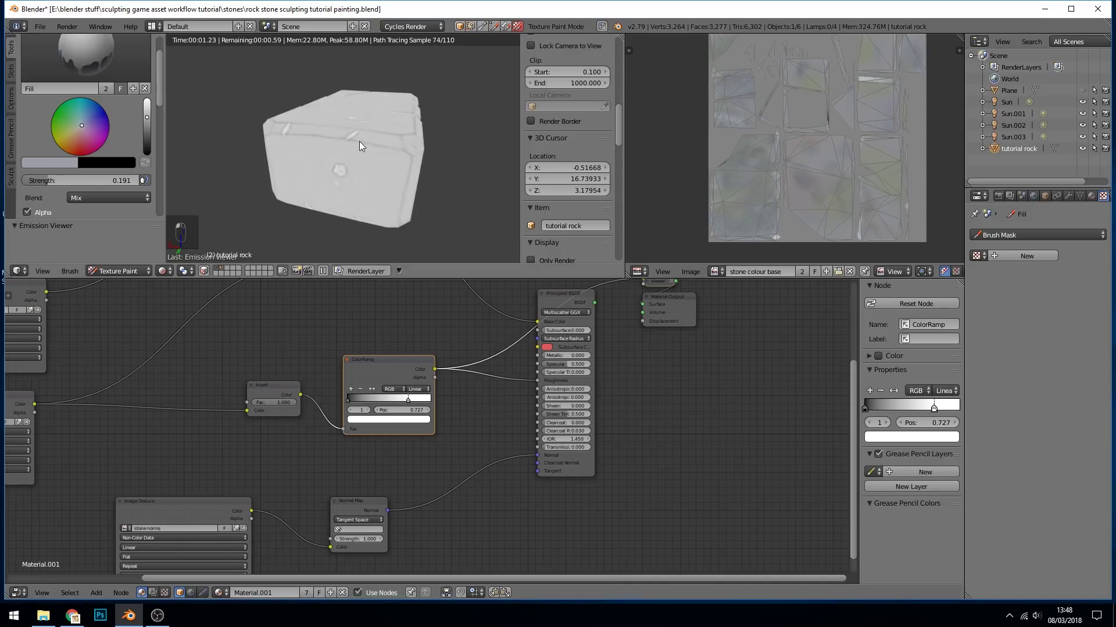
mouse_move(409, 401)
mouse_down()
mouse_move(381, 403)
mouse_move(409, 402)
mouse_up()
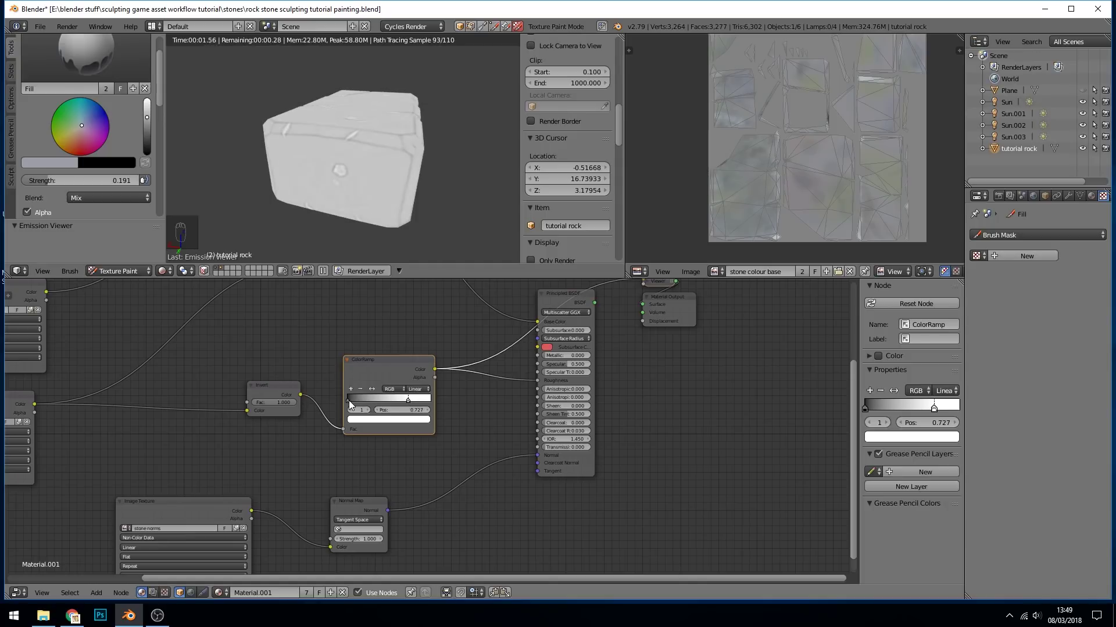
scroll(349, 400, up, 2)
click(301, 386)
click(343, 414)
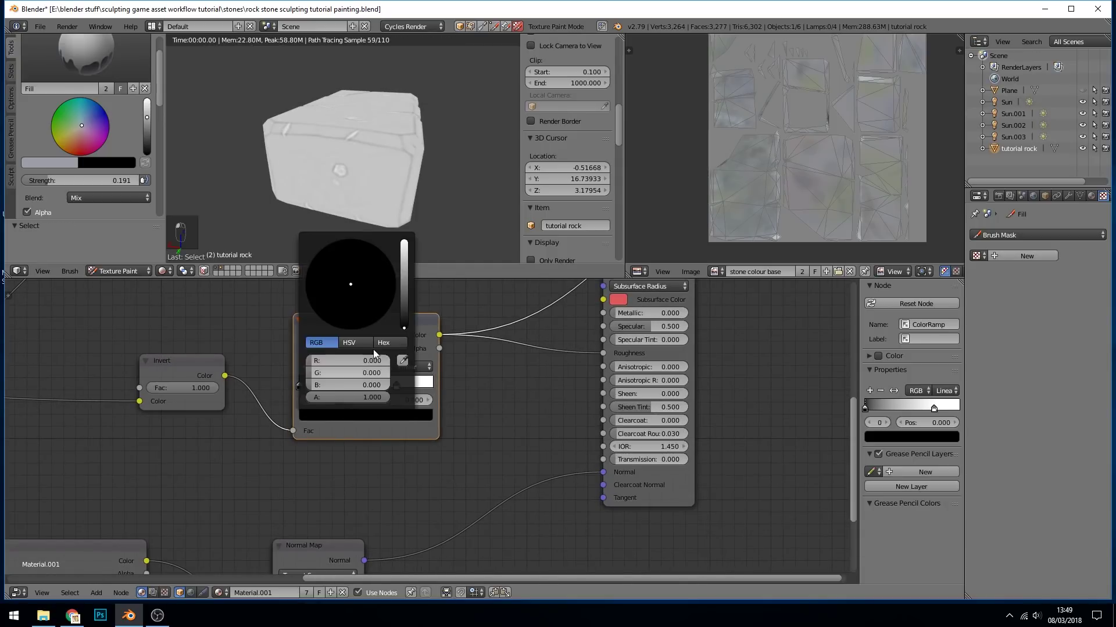
drag(405, 317, 403, 313)
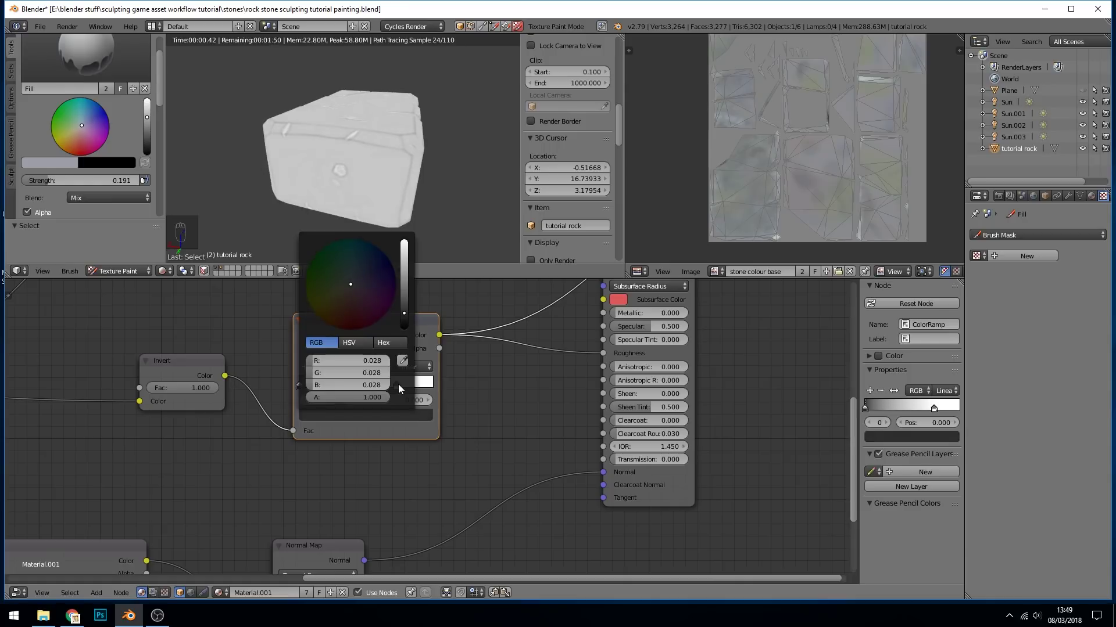
ctrl+shift+click(654, 302)
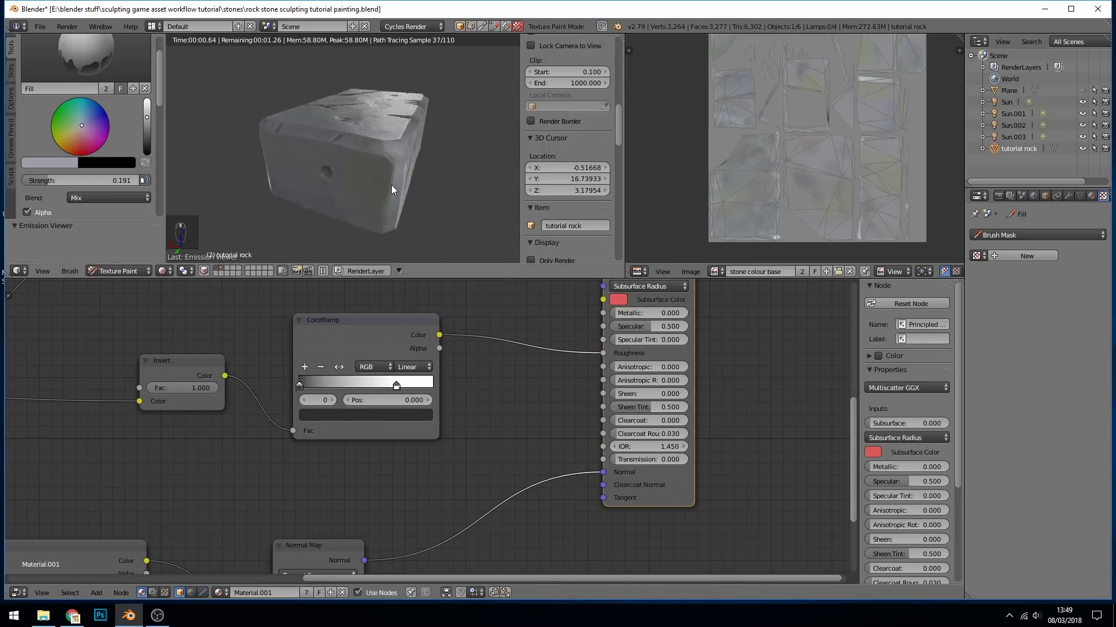
mouse_move(412, 169)
middle_down()
mouse_move(404, 154)
mouse_move(418, 106)
middle_up()
Step: Display the stone cav image in the image editor and review the image texture nodes
scroll(391, 187, down, 5)
middle_drag(235, 344, 533, 341)
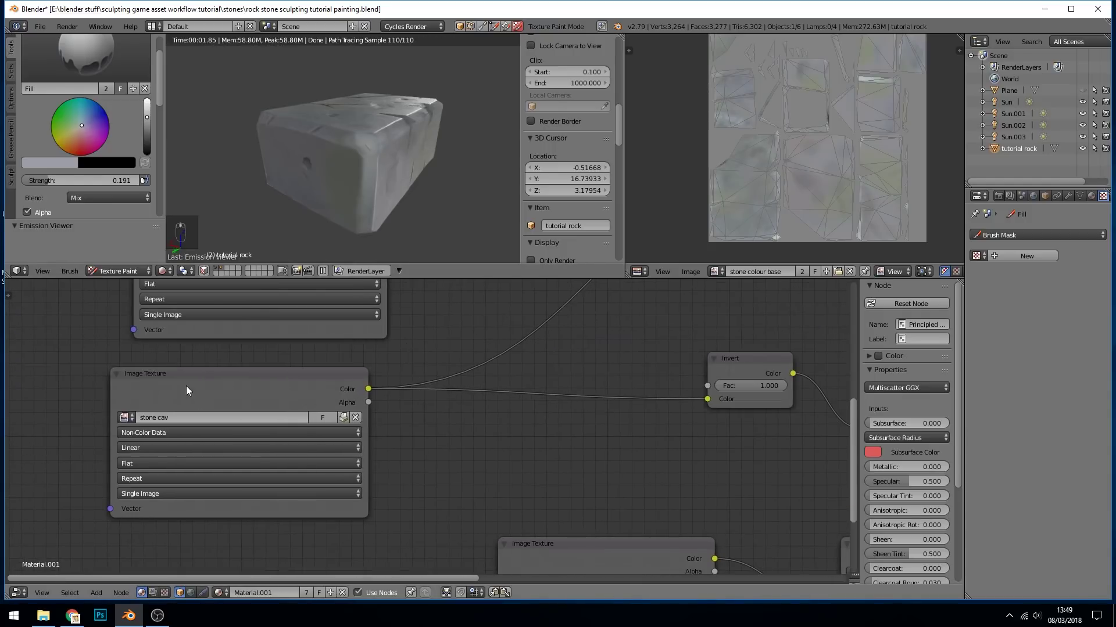
click(186, 388)
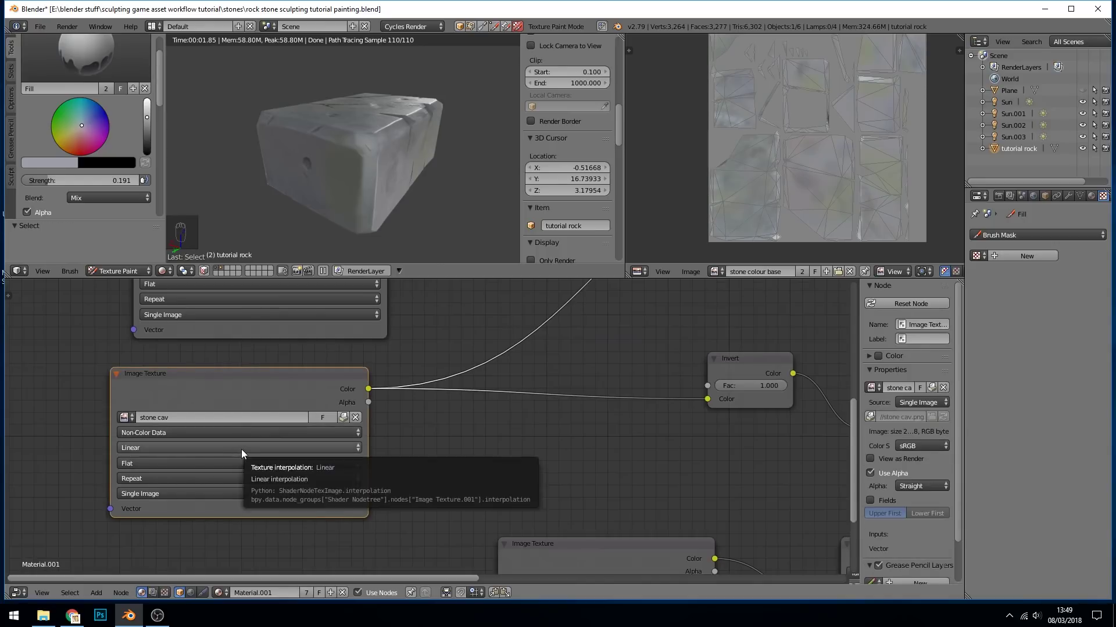
click(721, 271)
click(740, 346)
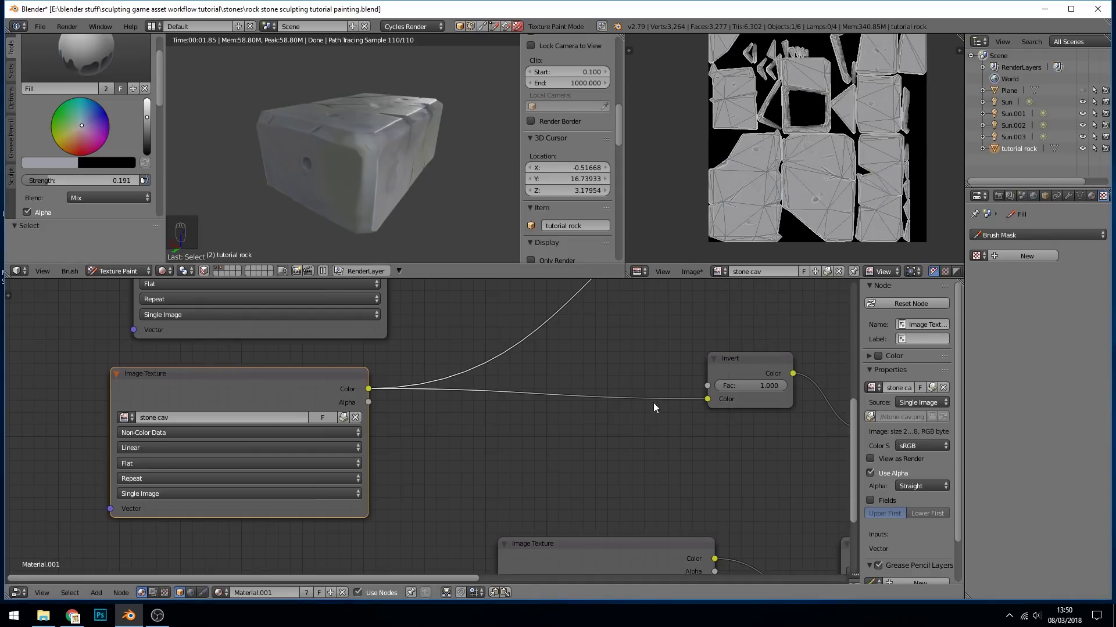
key(Home)
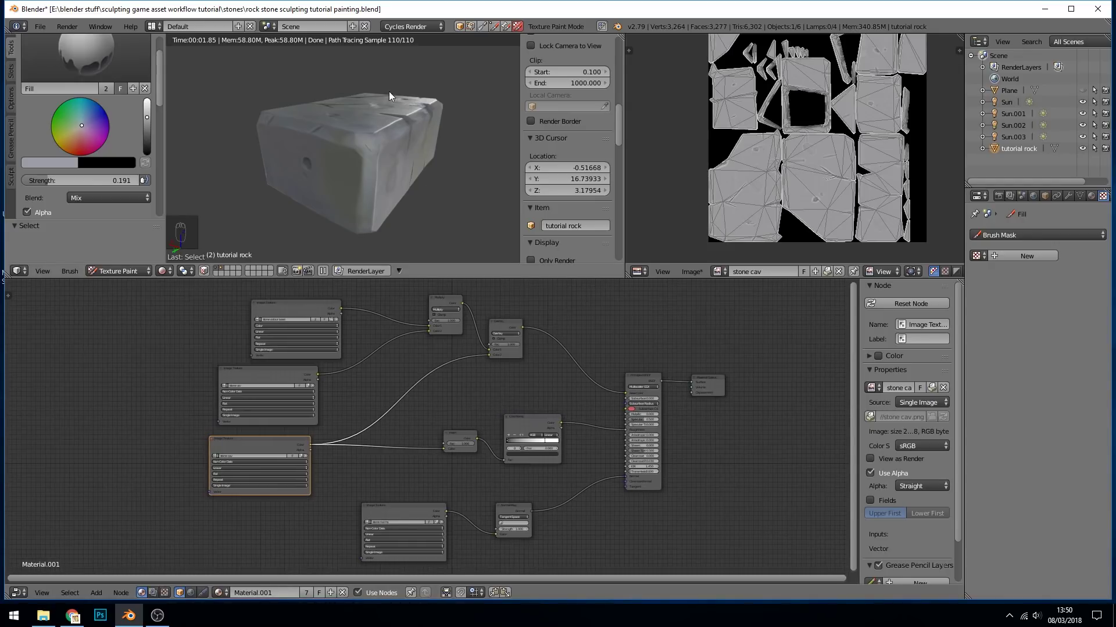
click(278, 372)
click(272, 446)
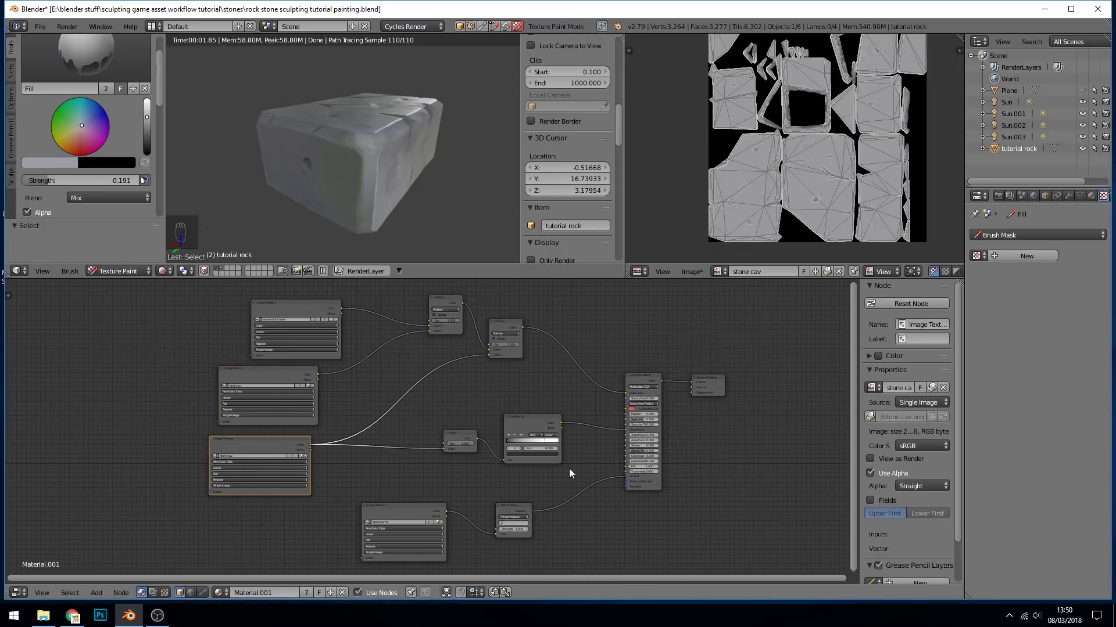